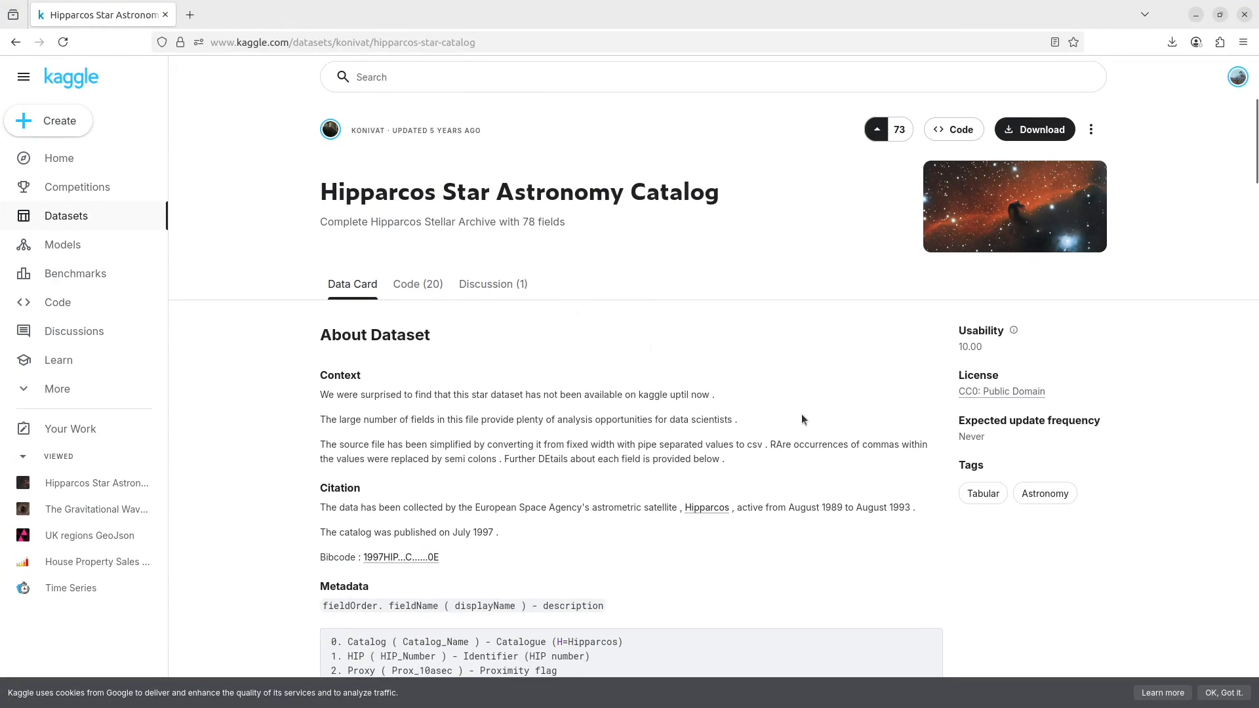
Step: Review the Hipparcos Star Astronomy Catalog's field descriptions and download the dataset as a zip file
scroll(778, 337, down, 2)
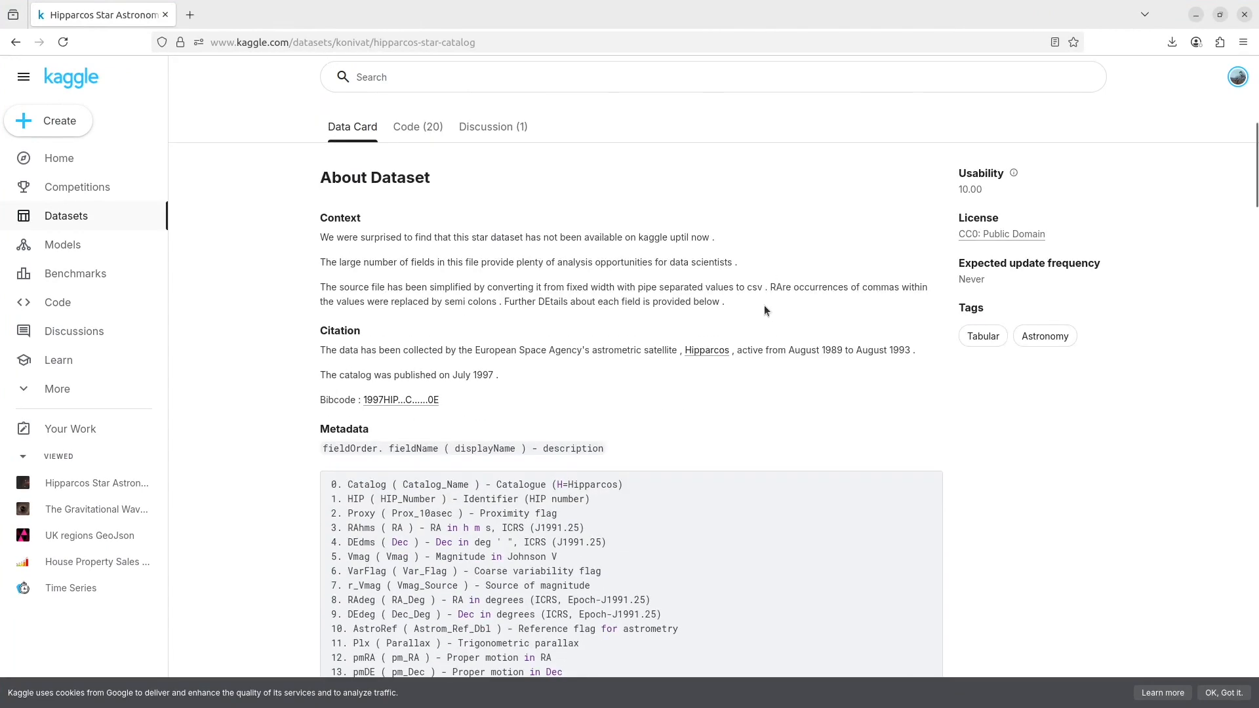
scroll(764, 298, down, 1)
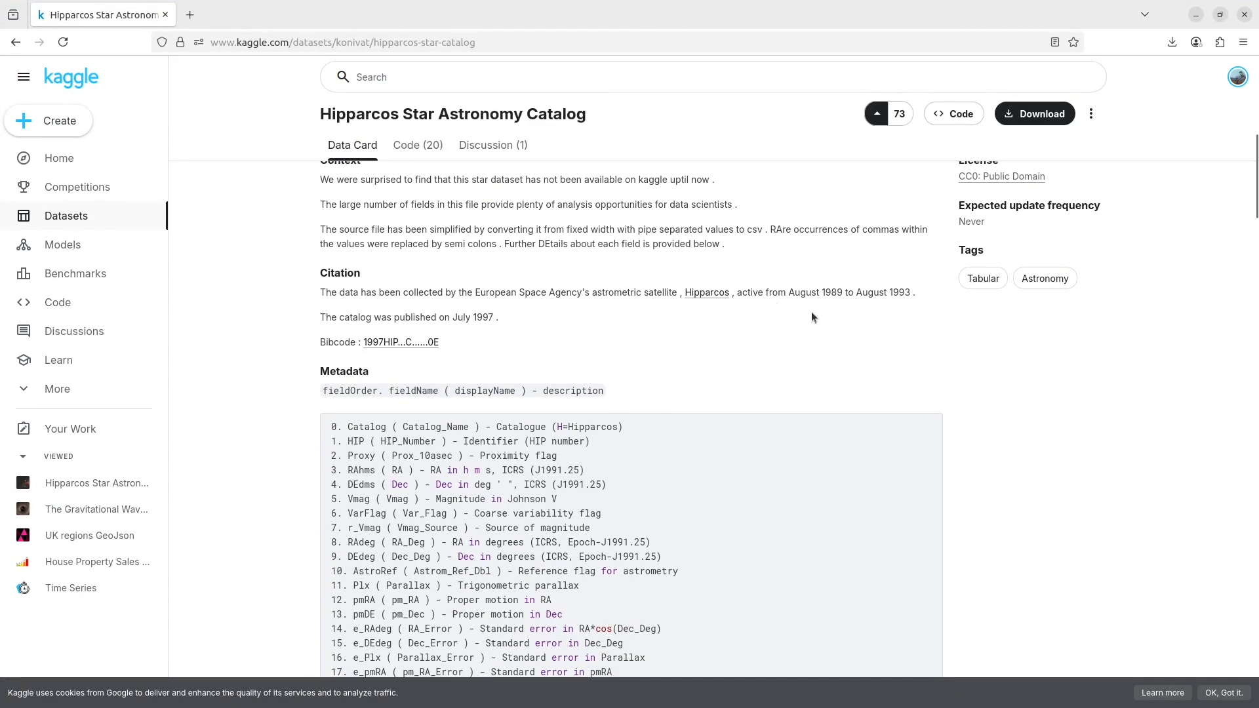
scroll(812, 317, down, 1)
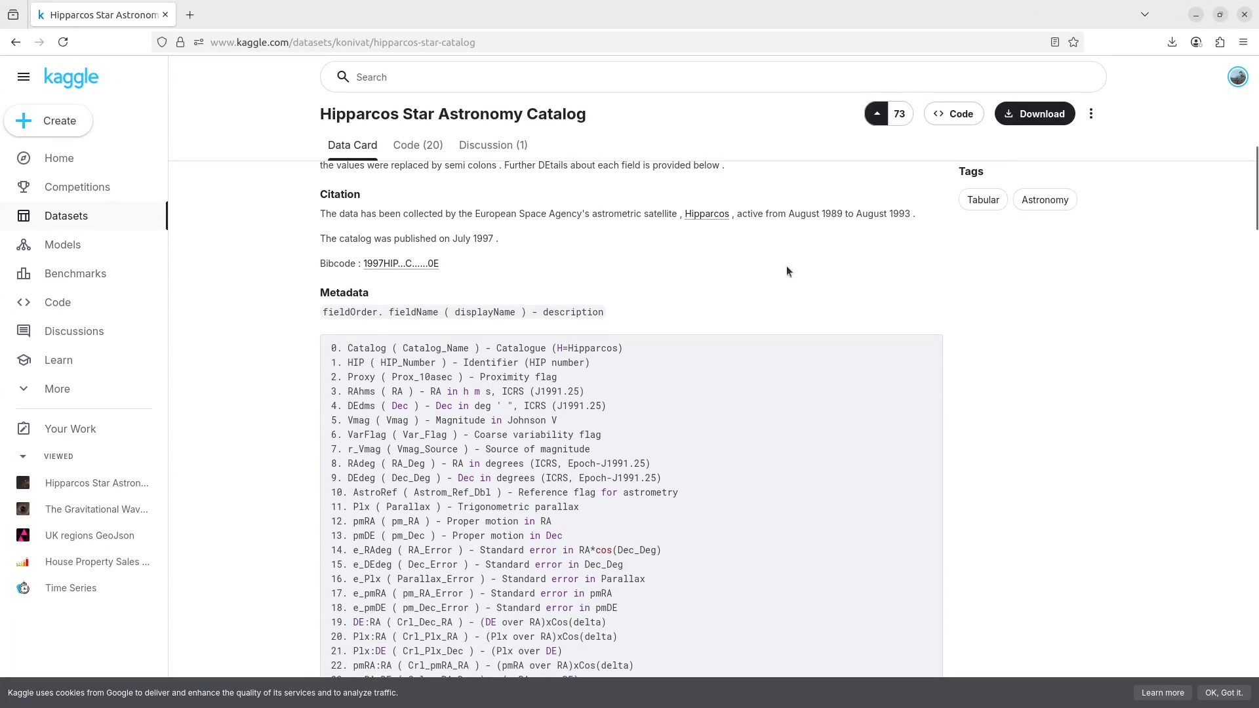
scroll(786, 269, down, 1)
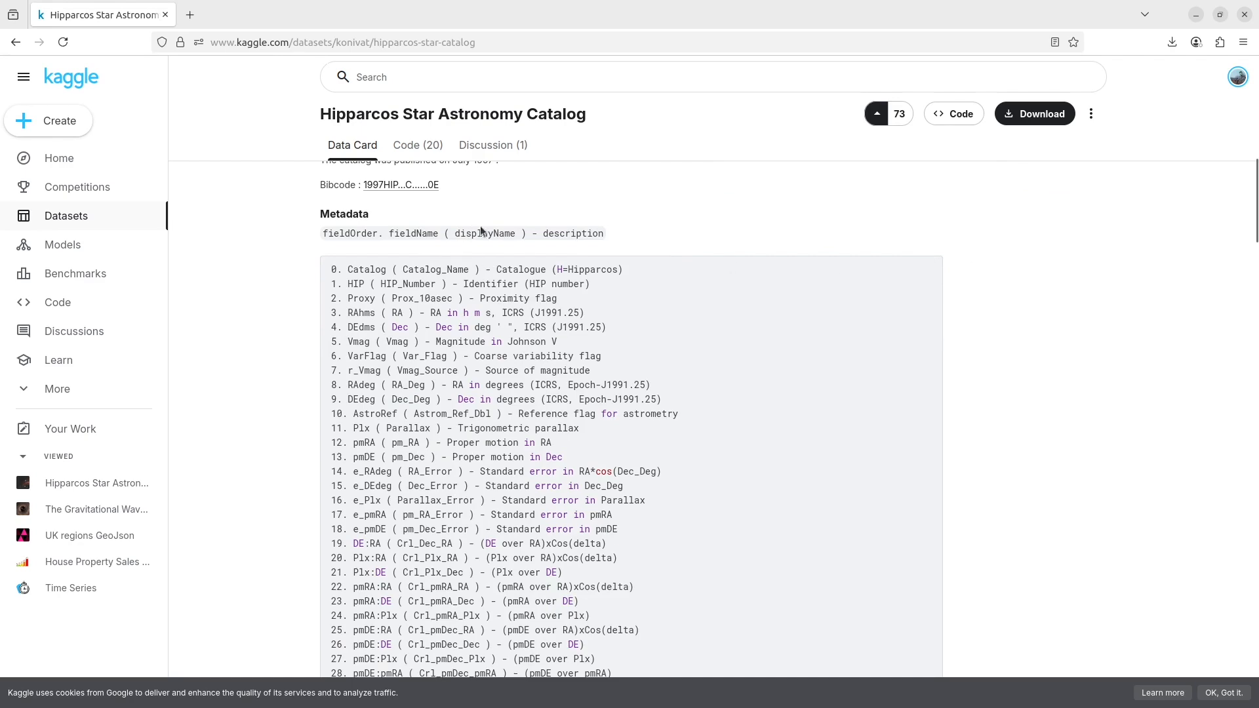
scroll(741, 341, down, 13)
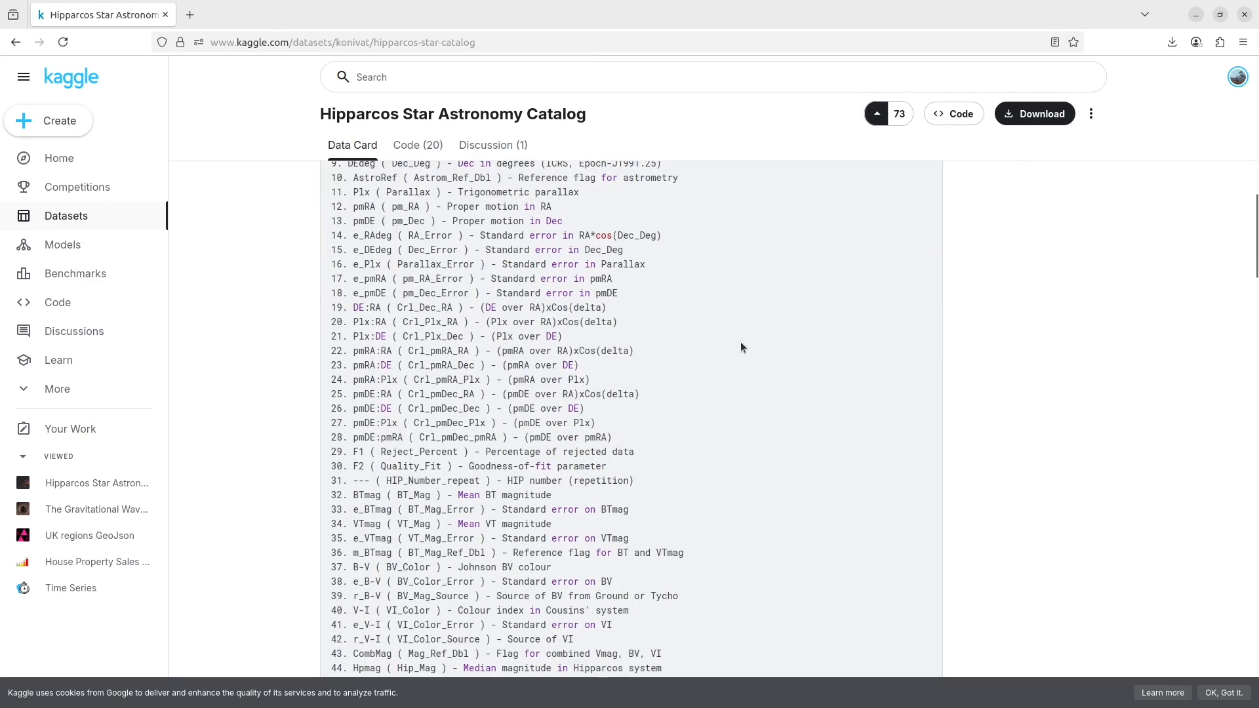
scroll(739, 339, up, 18)
click(1027, 138)
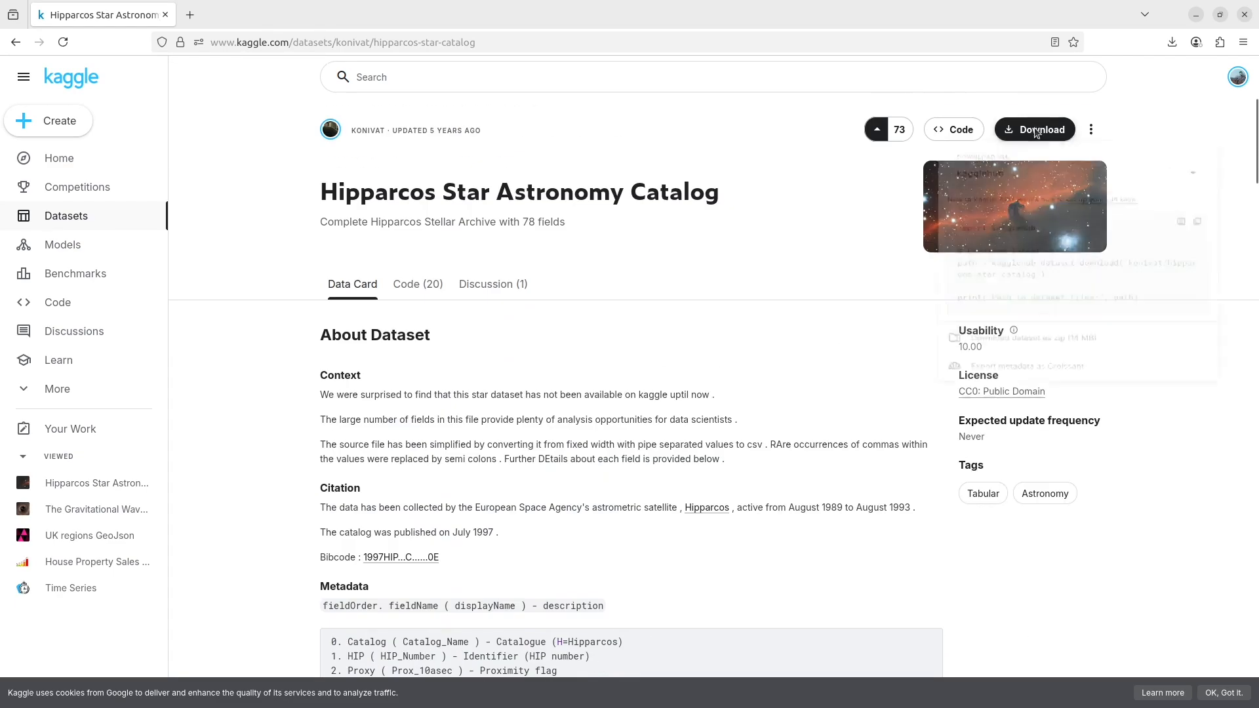
click(1047, 387)
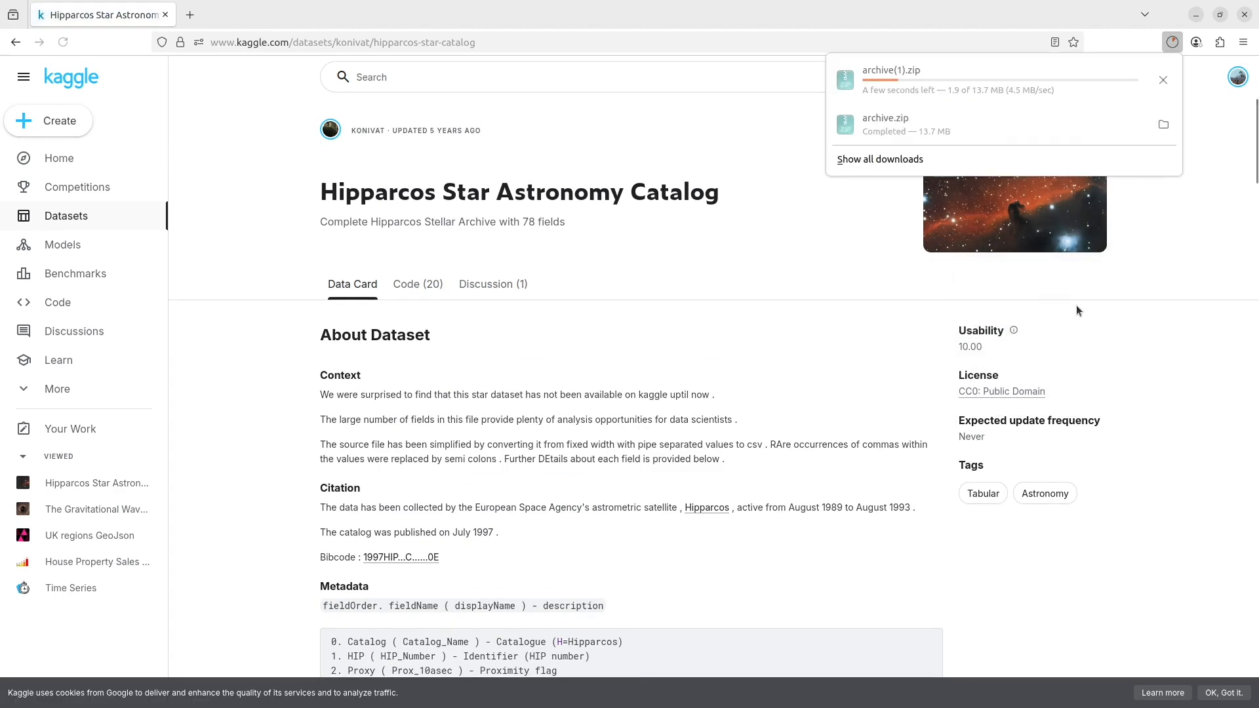
Step: Extract hipparcos-voidmain.csv from the downloaded archive into the DenarioAppTutorial folder
click(962, 80)
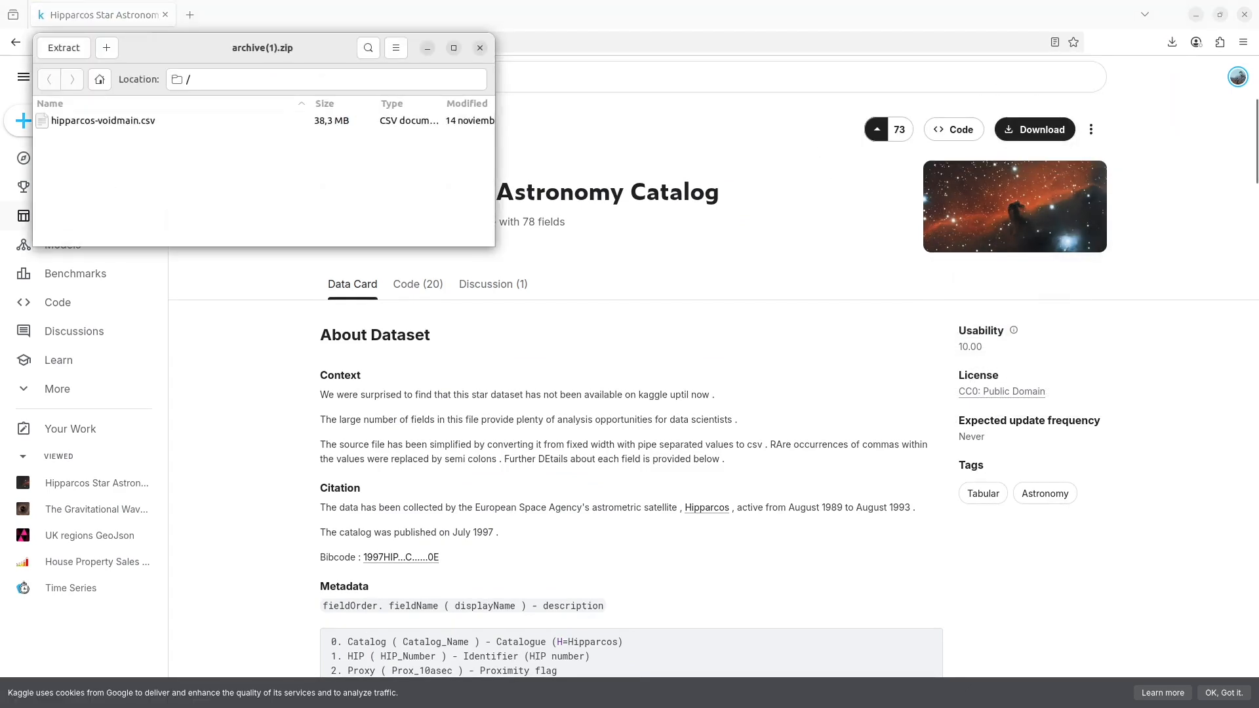
key(alt+Tab)
drag(87, 122, 685, 362)
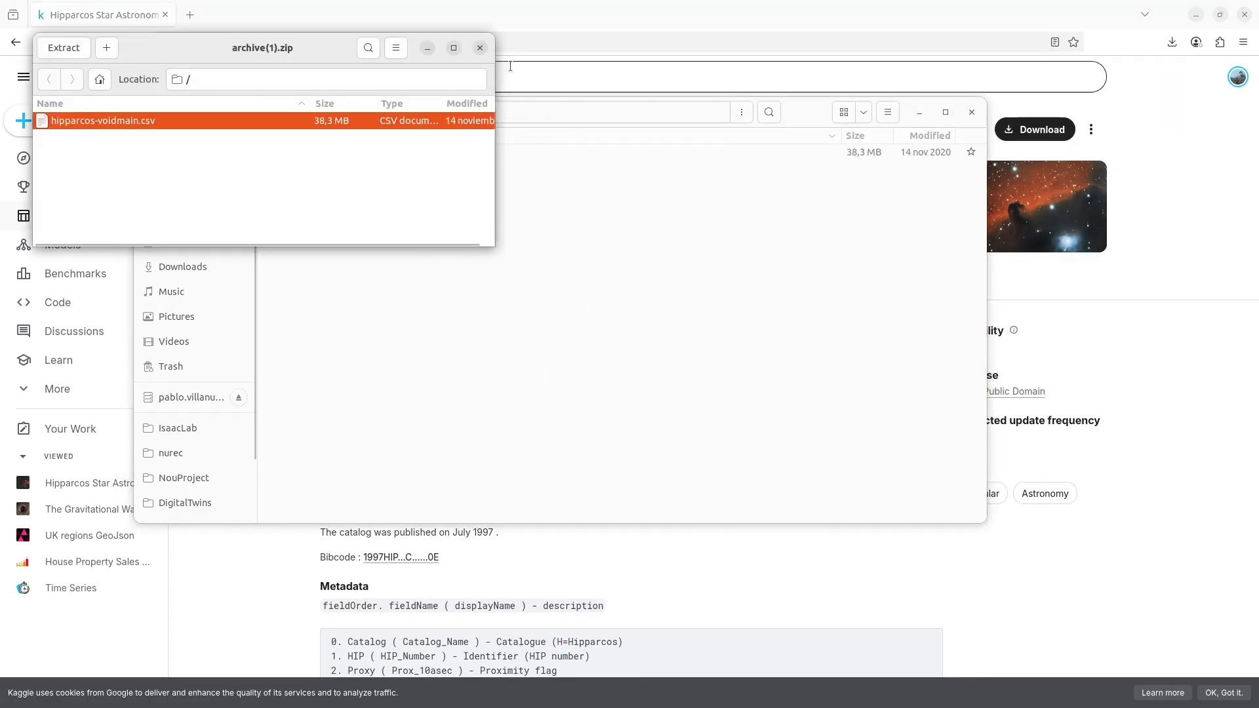
click(480, 47)
drag(247, 121, 273, 142)
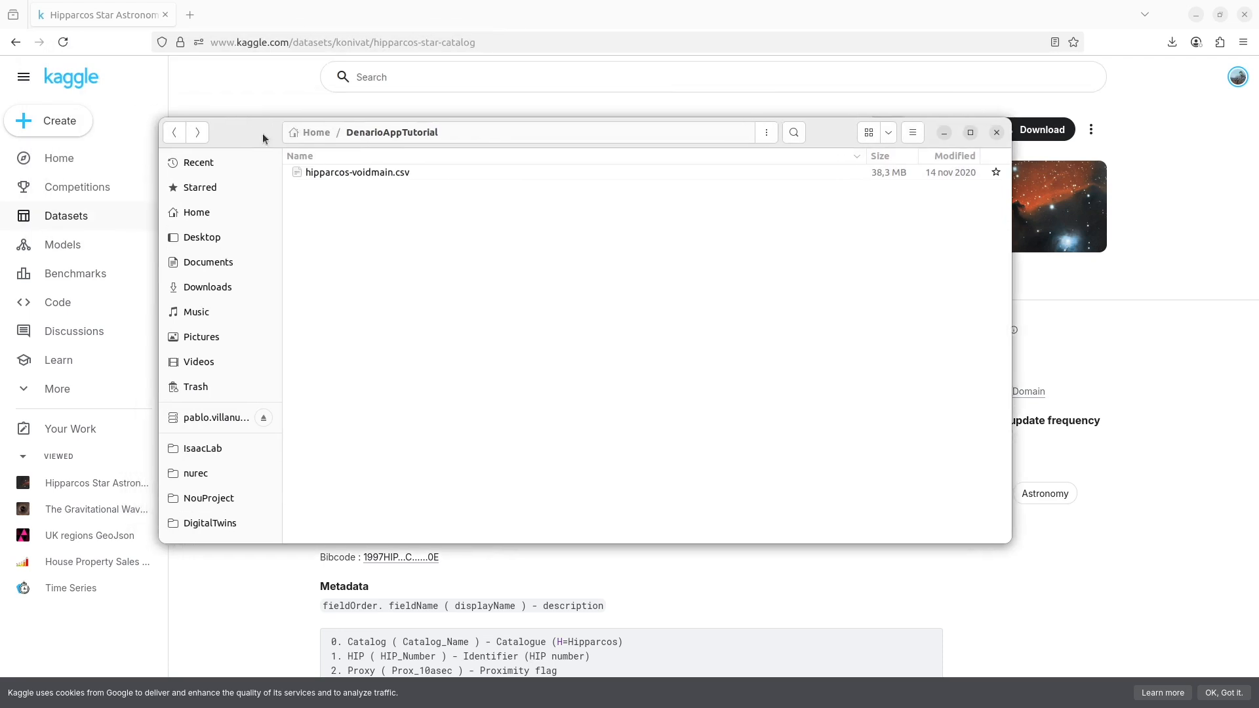
Step: In the terminal, activate the project's virtual environment with "source .venv/bin/activate" and start the app with "denario run"
key(alt+Tab)
drag(633, 337, 527, 302)
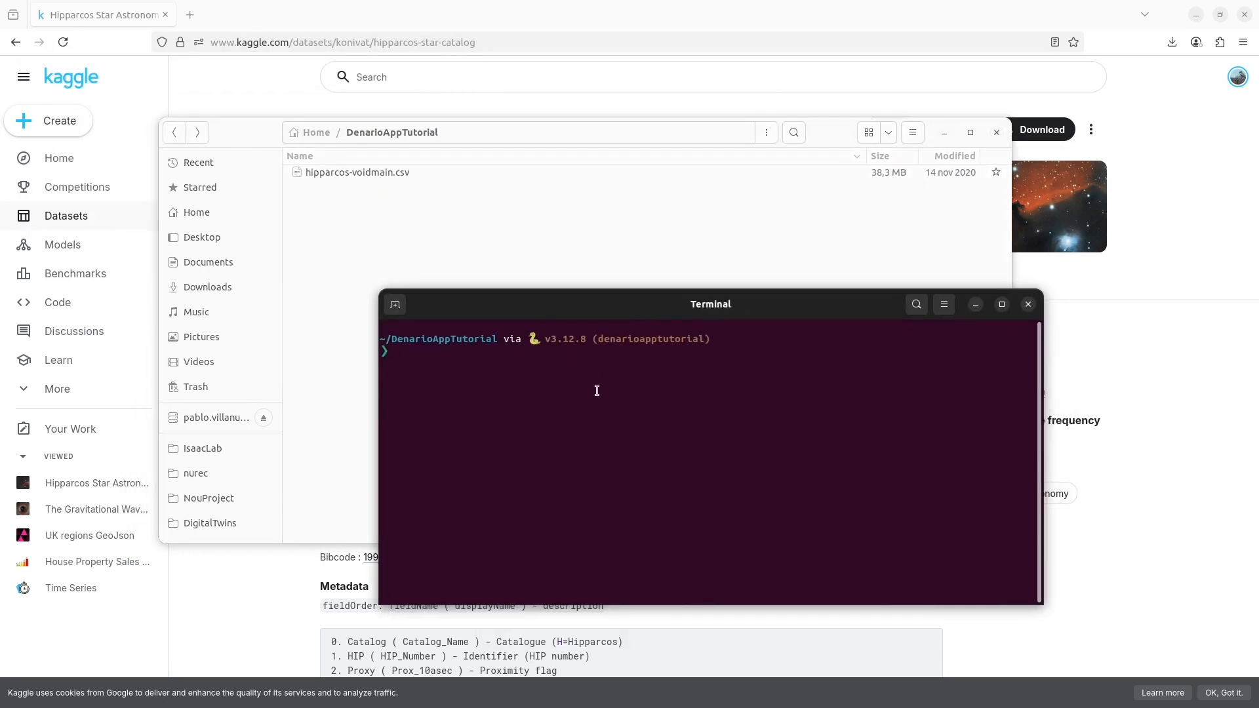
text(source .venv/bin/activate)
key(Return)
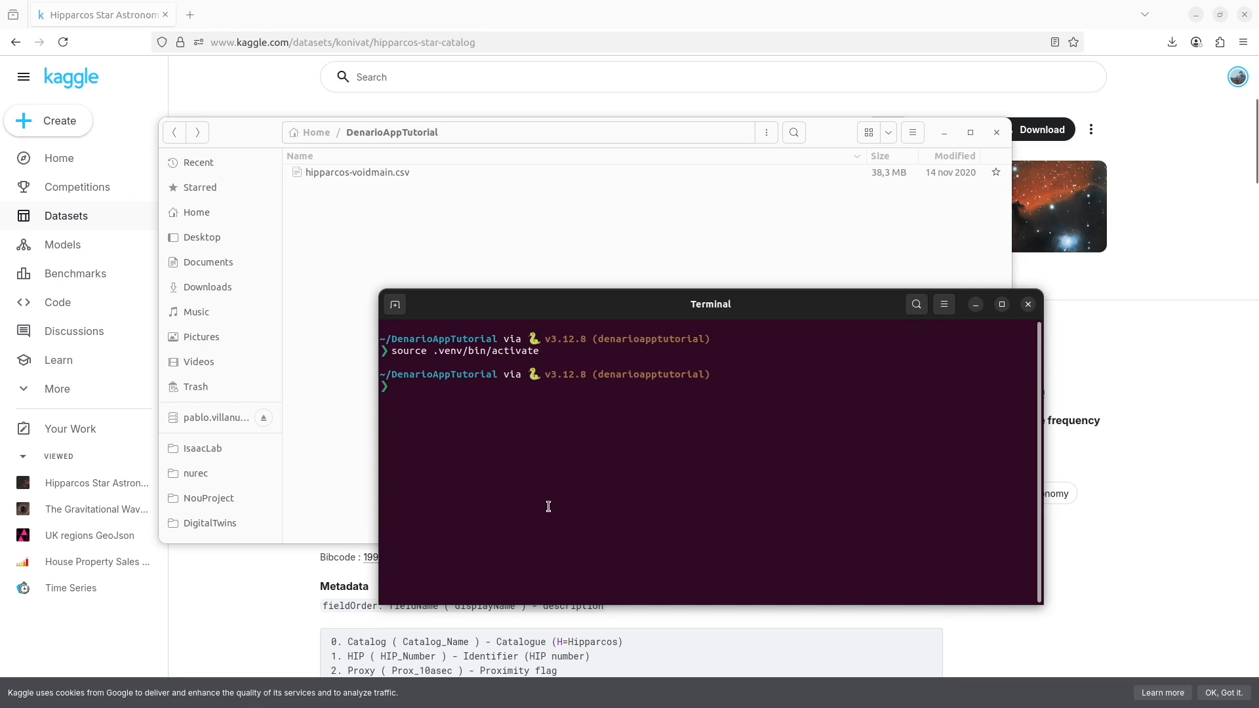
text(denario run)
key(Return)
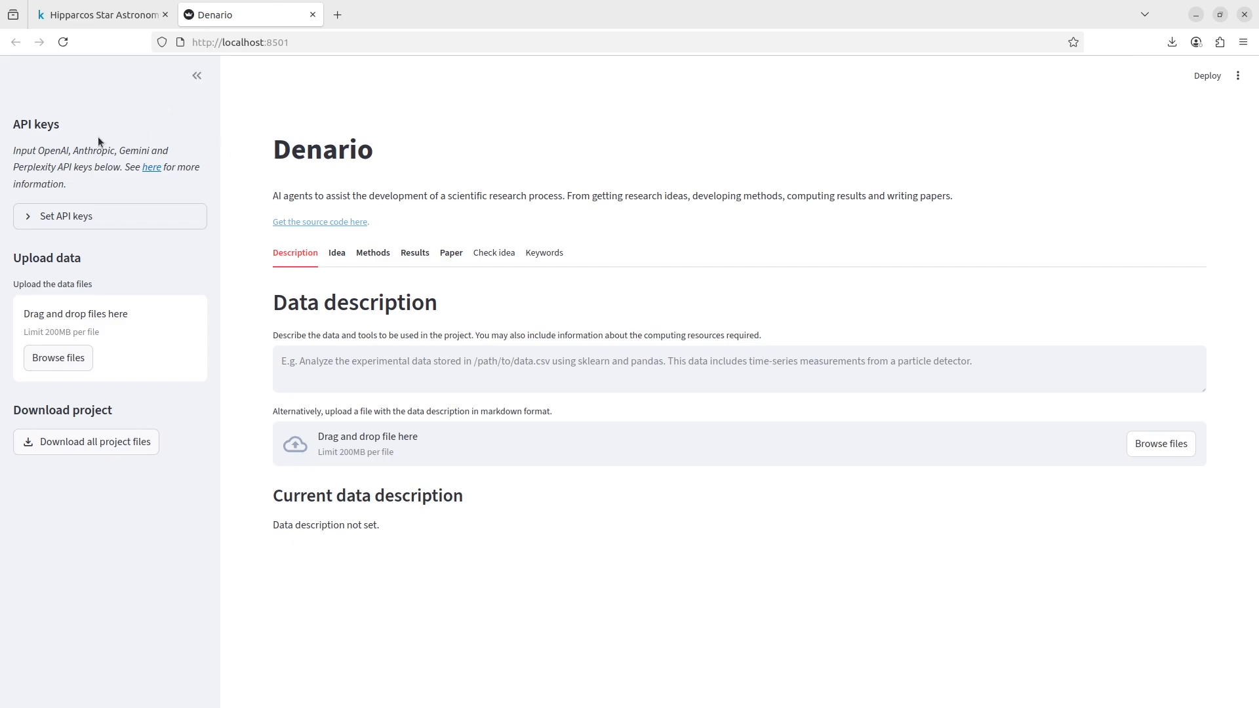
Step: Examine the API key settings for Gemini, OpenAI, Anthropic and Perplexity, including the .env file upload option
click(98, 219)
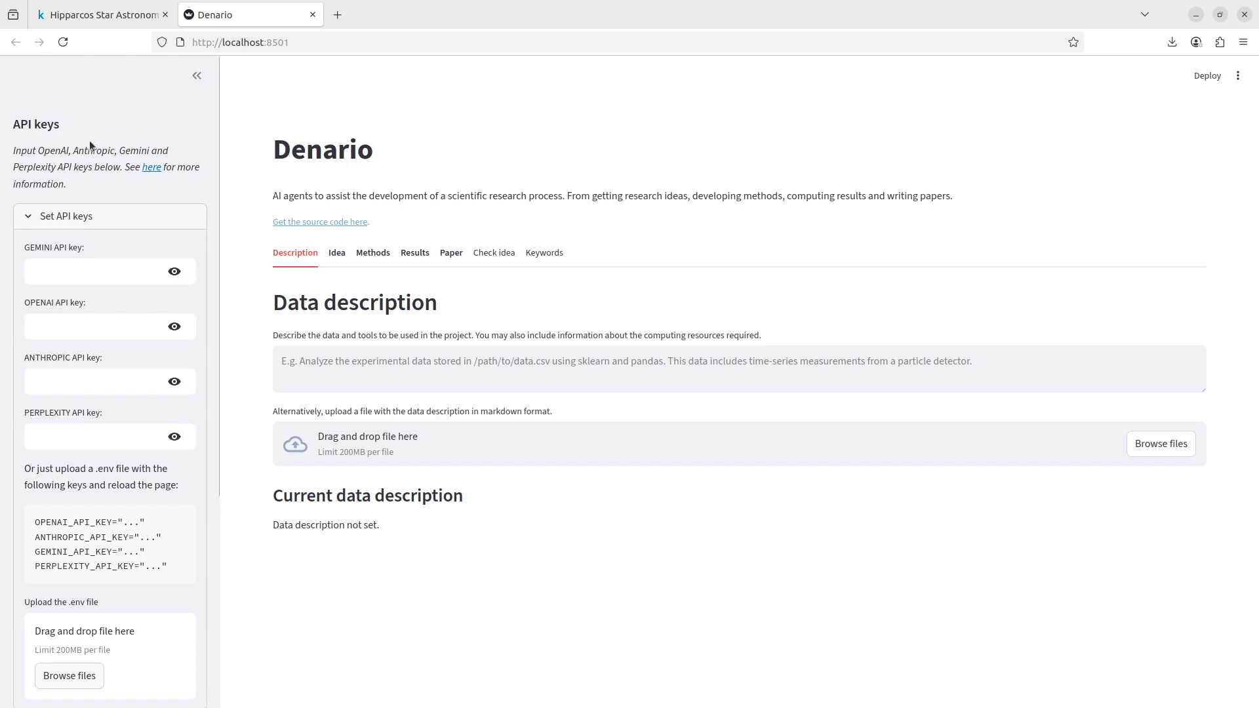
scroll(4, 143, down, 3)
scroll(3, 142, up, 3)
scroll(13, 310, down, 2)
scroll(13, 310, up, 1)
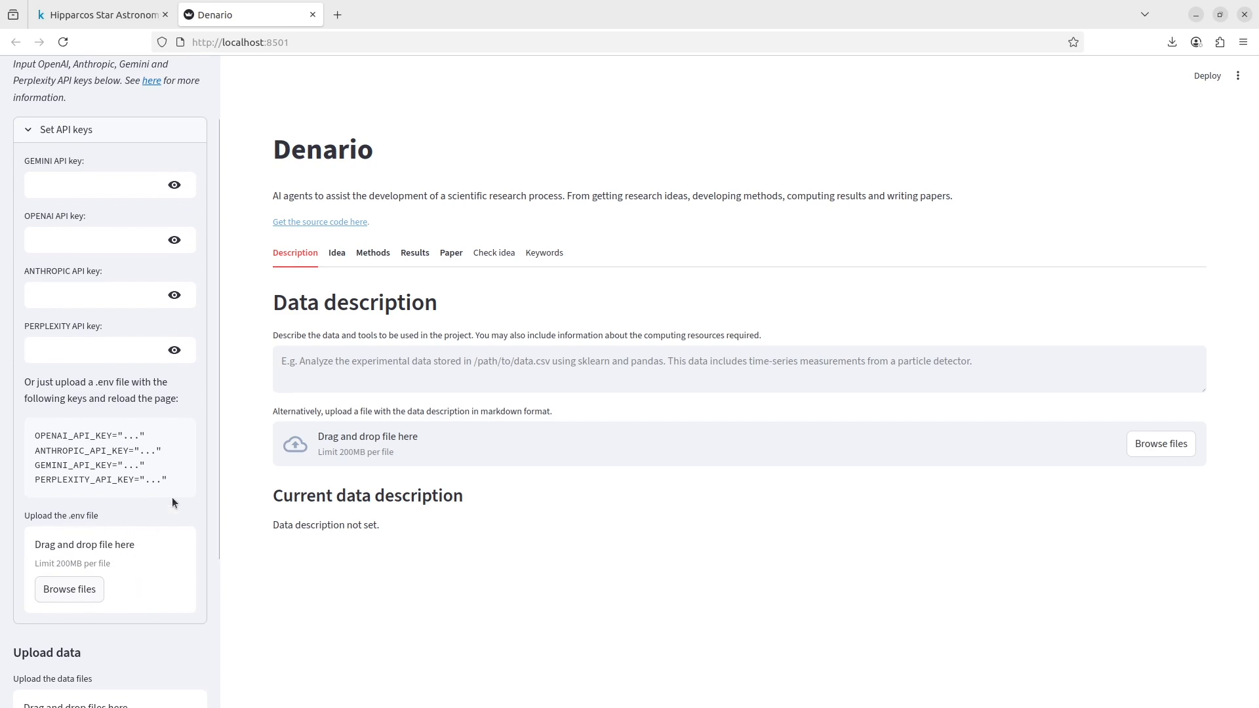
scroll(198, 428, up, 1)
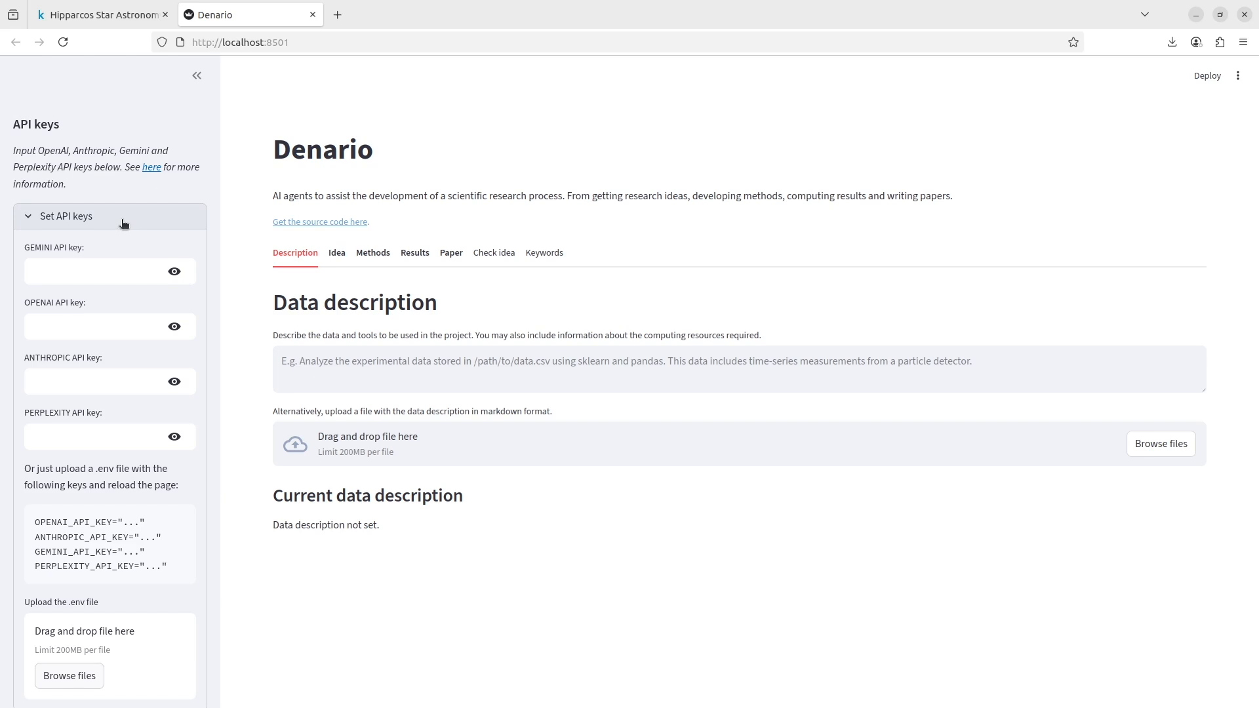
scroll(139, 366, down, 3)
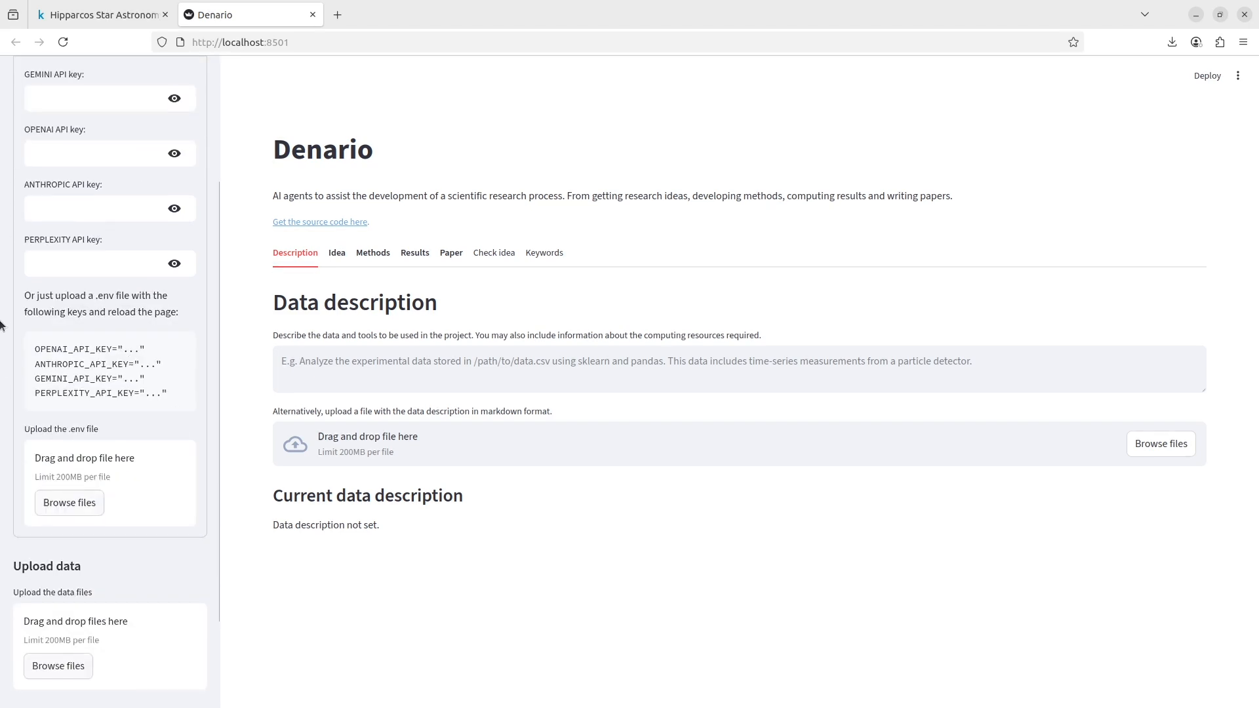
scroll(124, 262, up, 3)
click(131, 215)
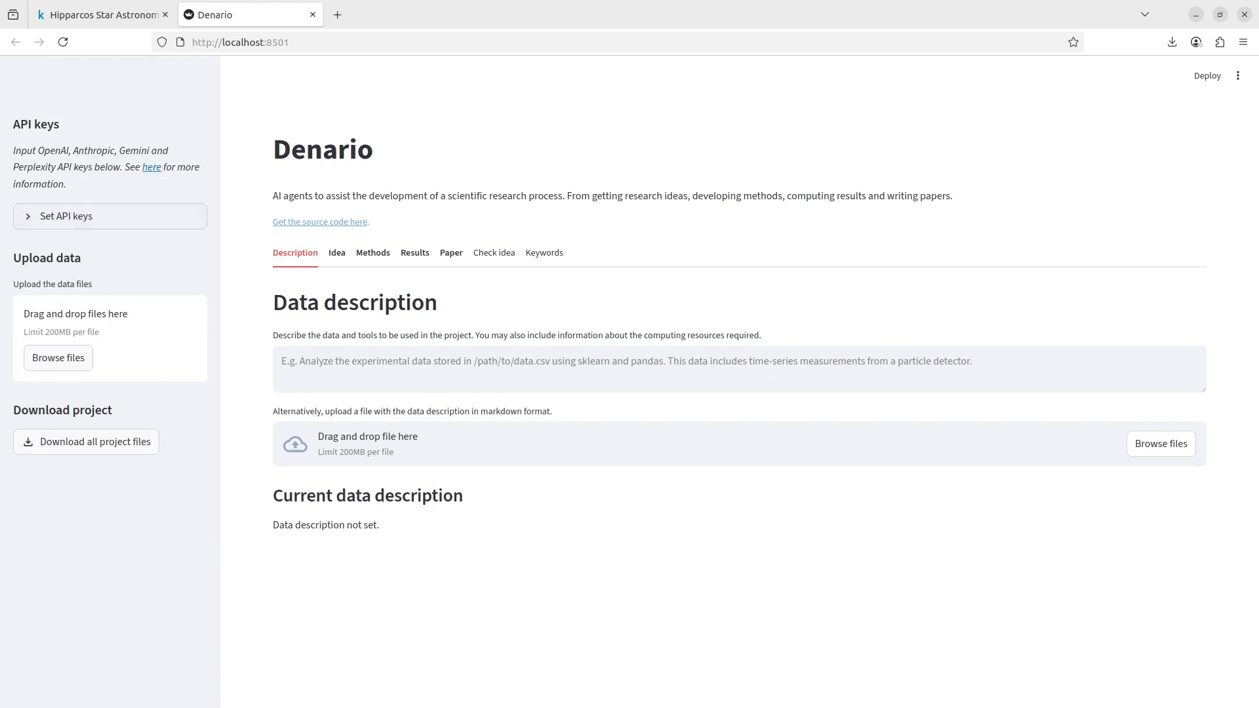
Step: Upload hipparcos-voidmain.csv from the DenarioAppTutorial folder as the project's data file
click(66, 362)
double_click(565, 340)
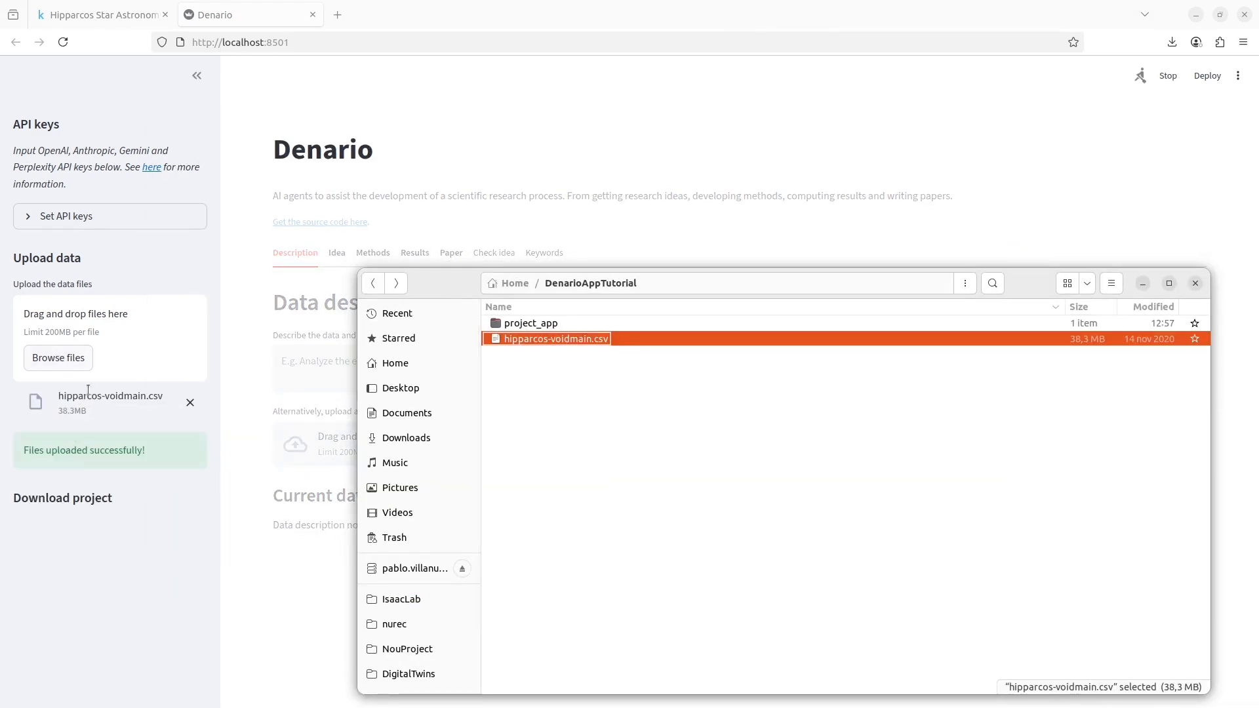
Step: Inspect the input_files and data subfolders of the project_app folder in the file manager
drag(465, 273, 380, 253)
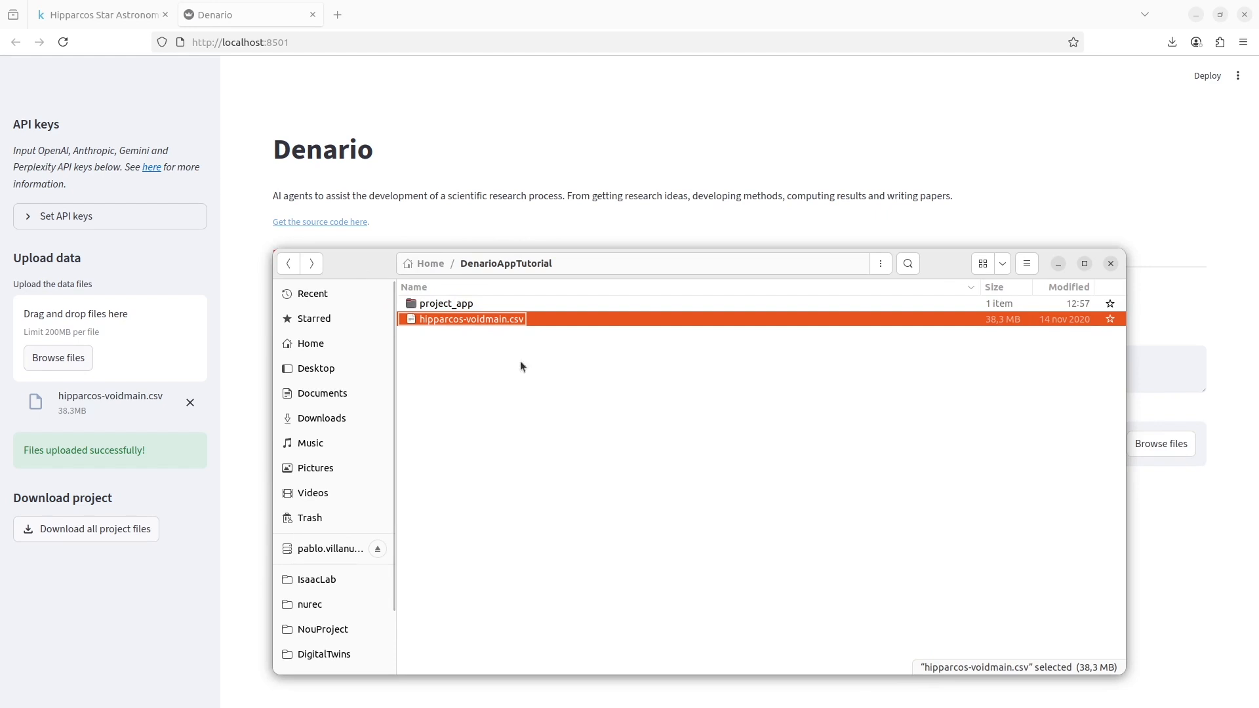
double_click(468, 304)
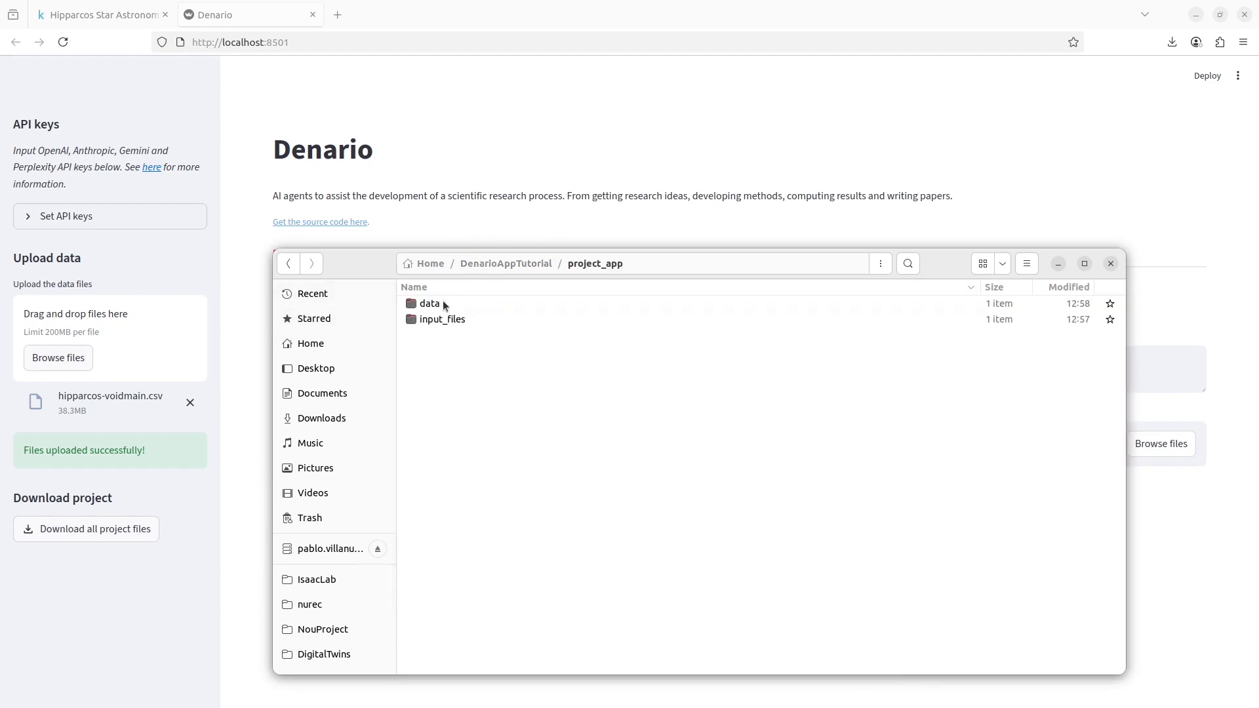
double_click(449, 320)
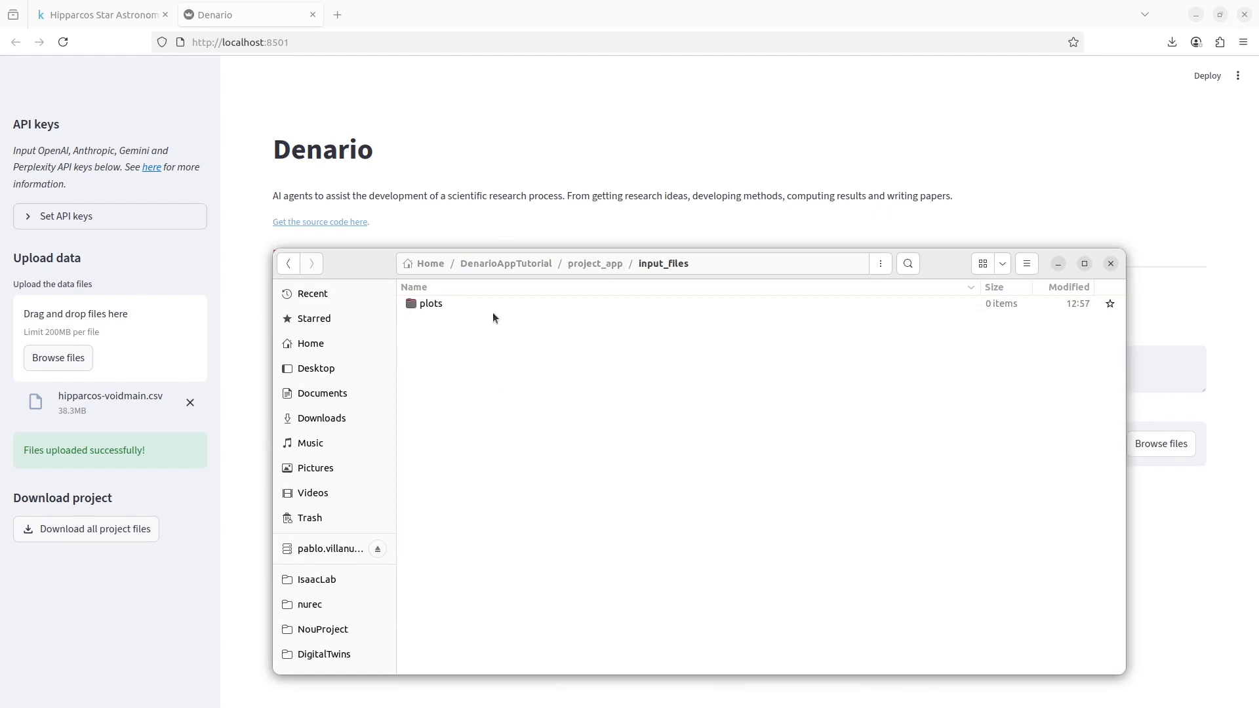
click(289, 264)
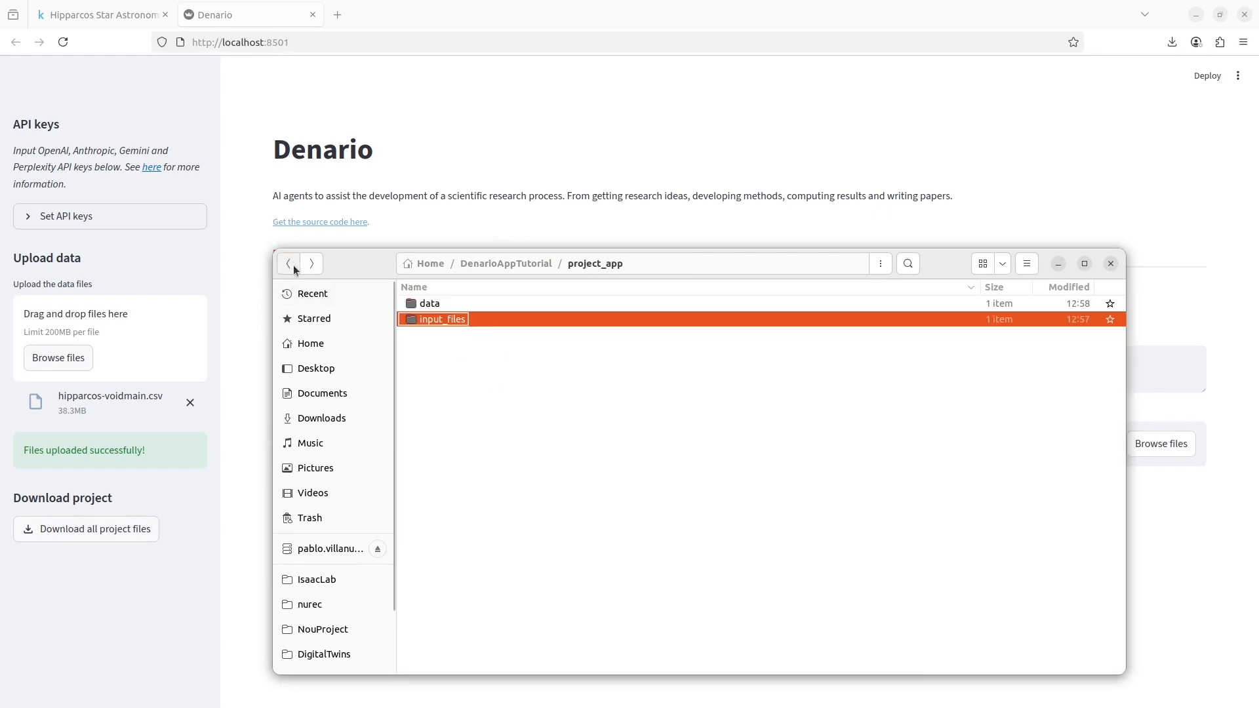
double_click(455, 304)
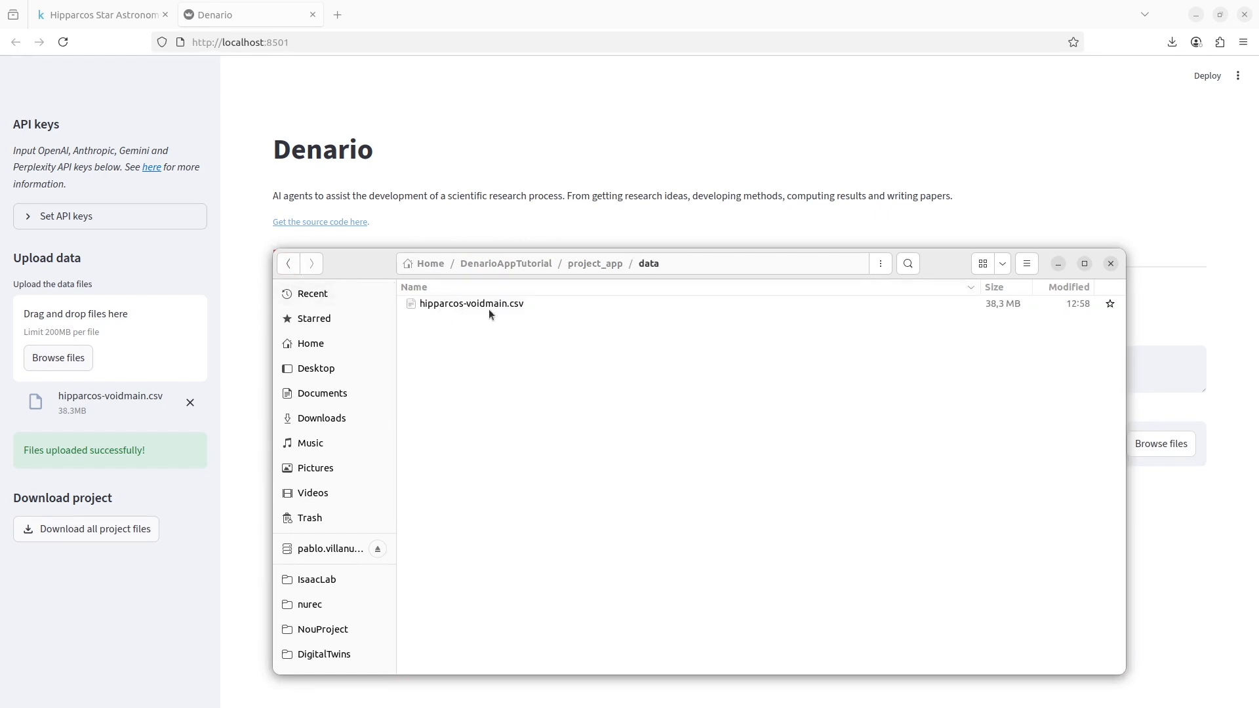
double_click(292, 266)
click(289, 264)
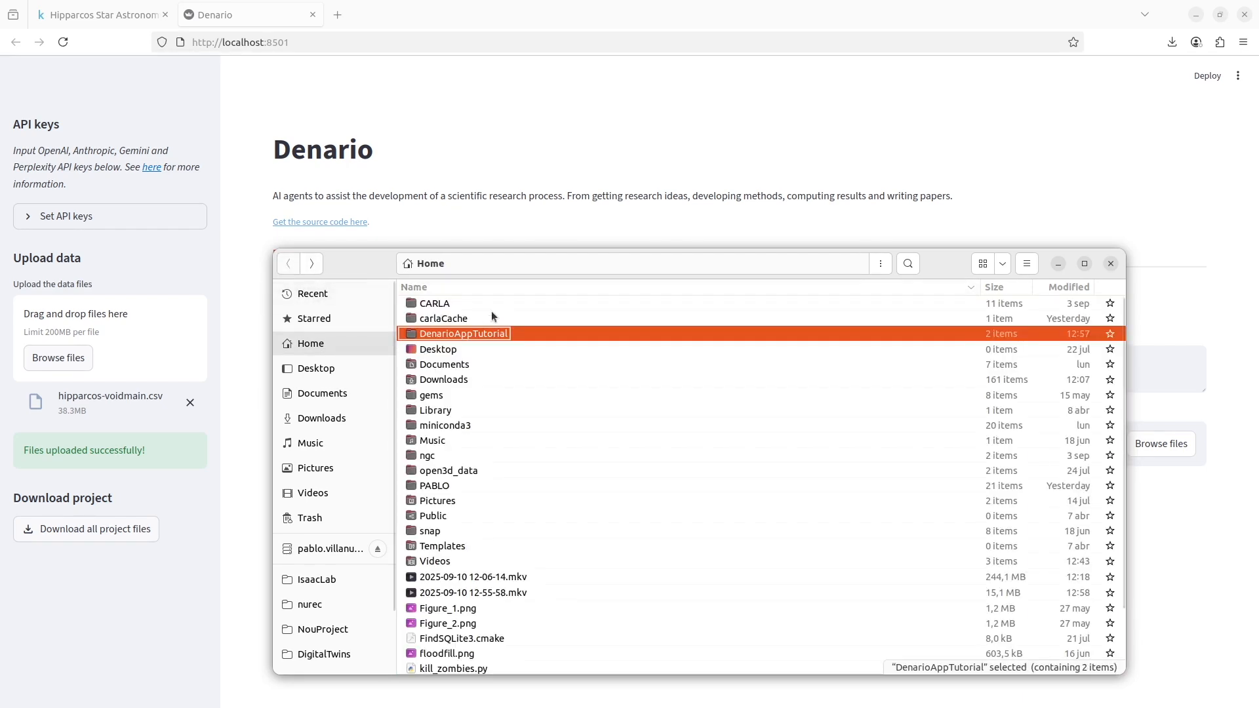
click(312, 263)
key(Escape)
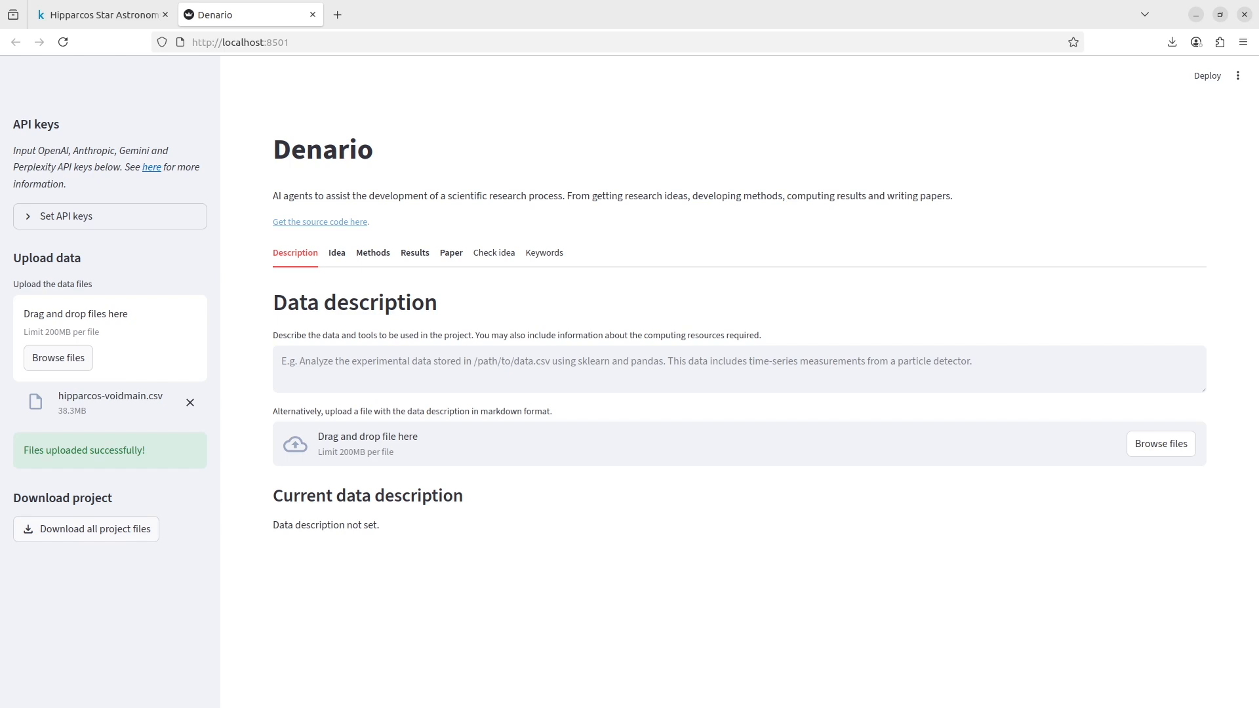
Step: Apply a data description asking to analyze the Hipparcos stellar catalog in the data folder using scipy, pandas or numpy and plot the results
key(alt+Tab)
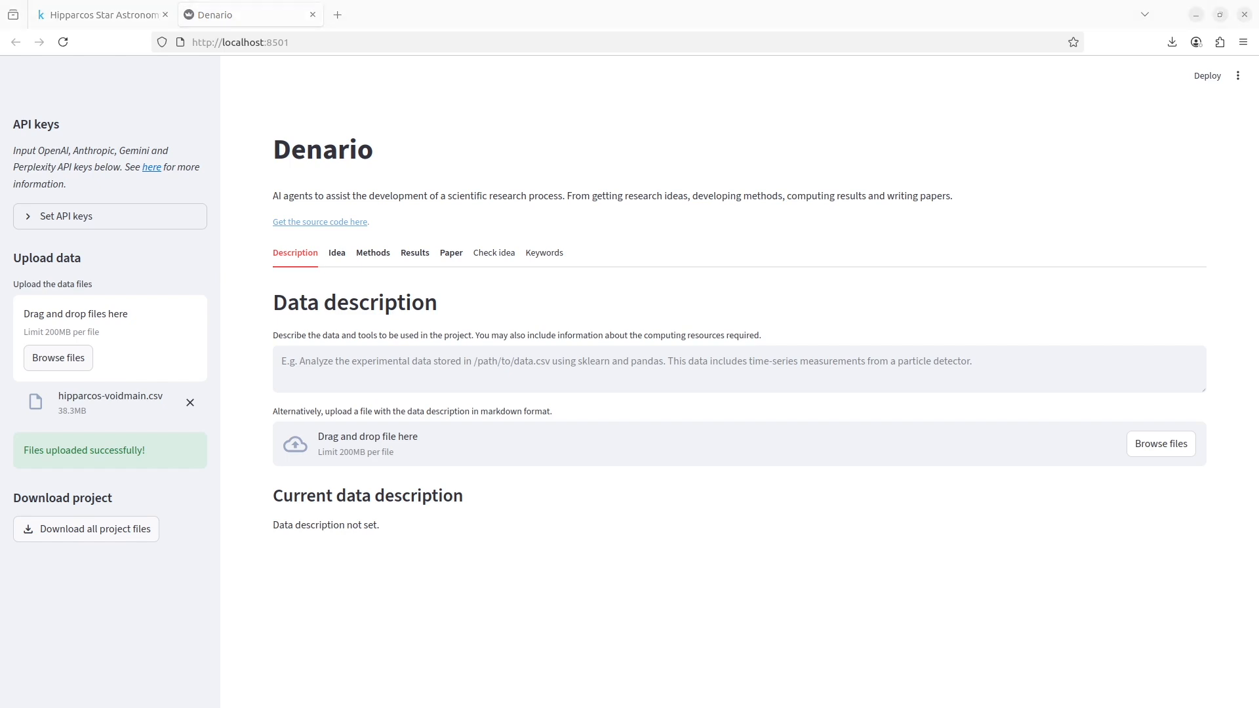
click(440, 372)
text(Analyze the Hipparcos stellar catalog included in the data folder. You can make use of libraries such as scipy, pandas or numpy. Make plots for comparing and showing the results.)
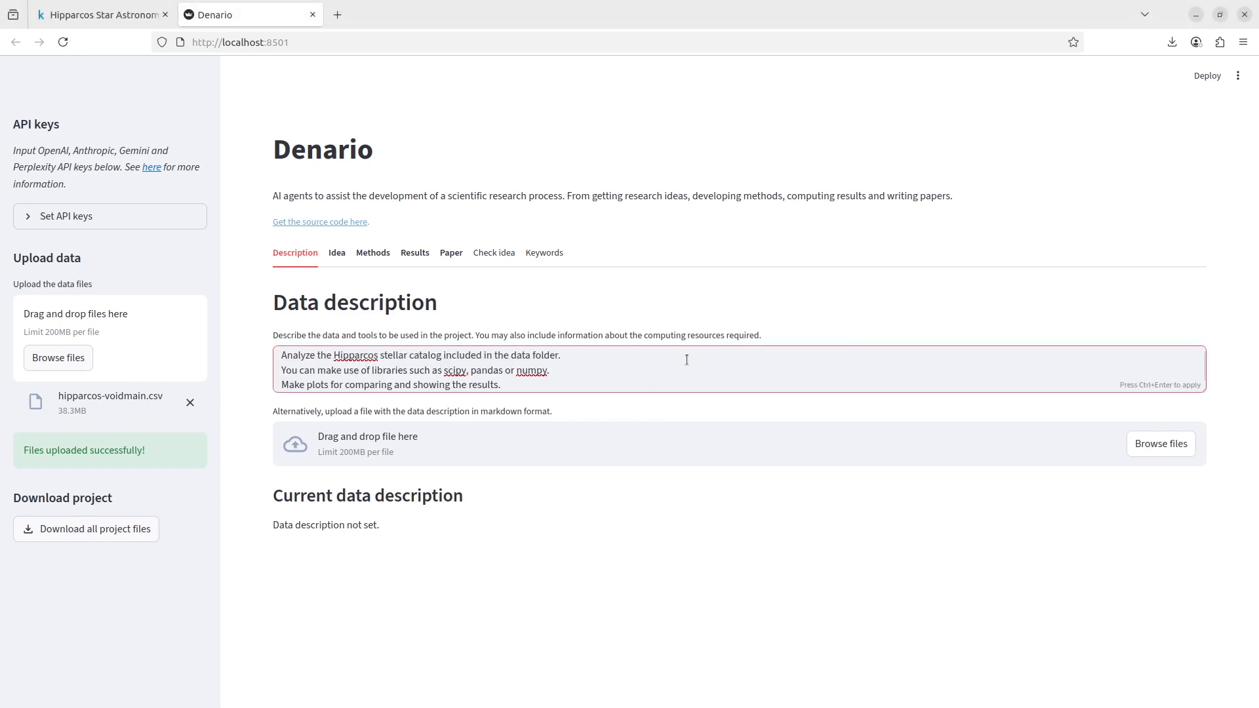
drag(292, 354, 590, 355)
click(594, 360)
click(557, 385)
key(ctrl+Return)
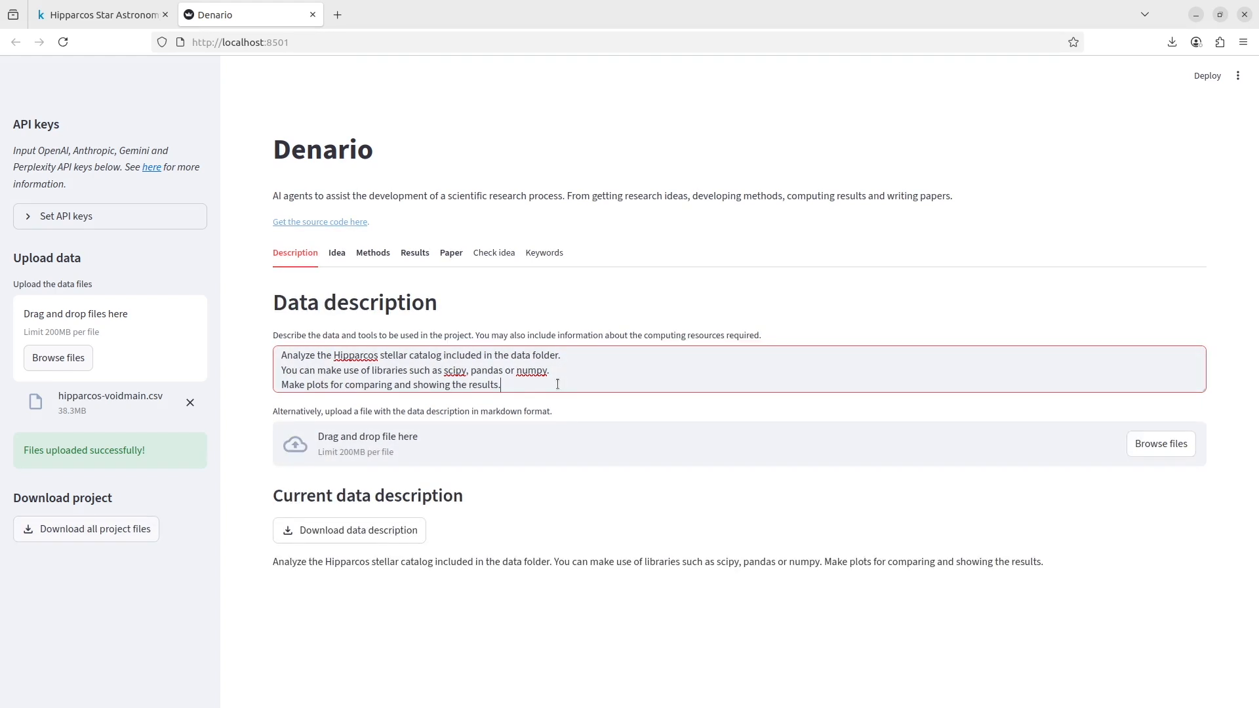
Step: Review the available LLM models and generate a research idea using fast generation with gemini-2.0-flash
click(338, 254)
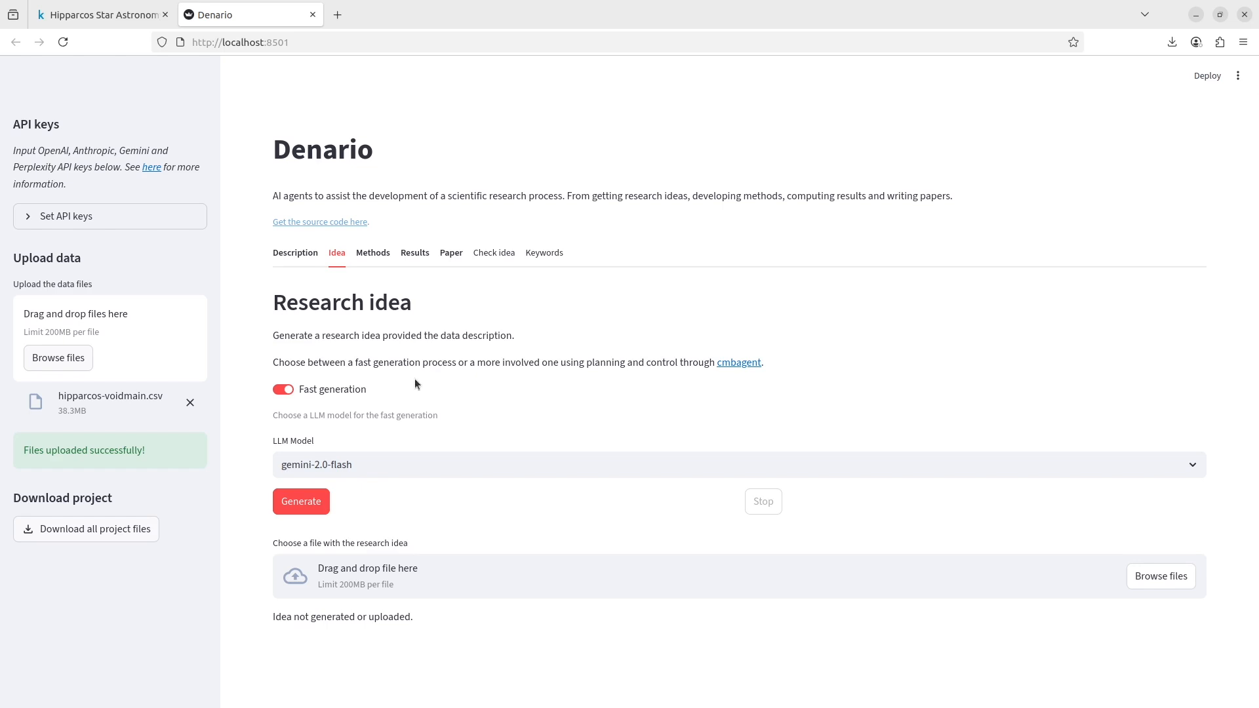
scroll(236, 330, down, 1)
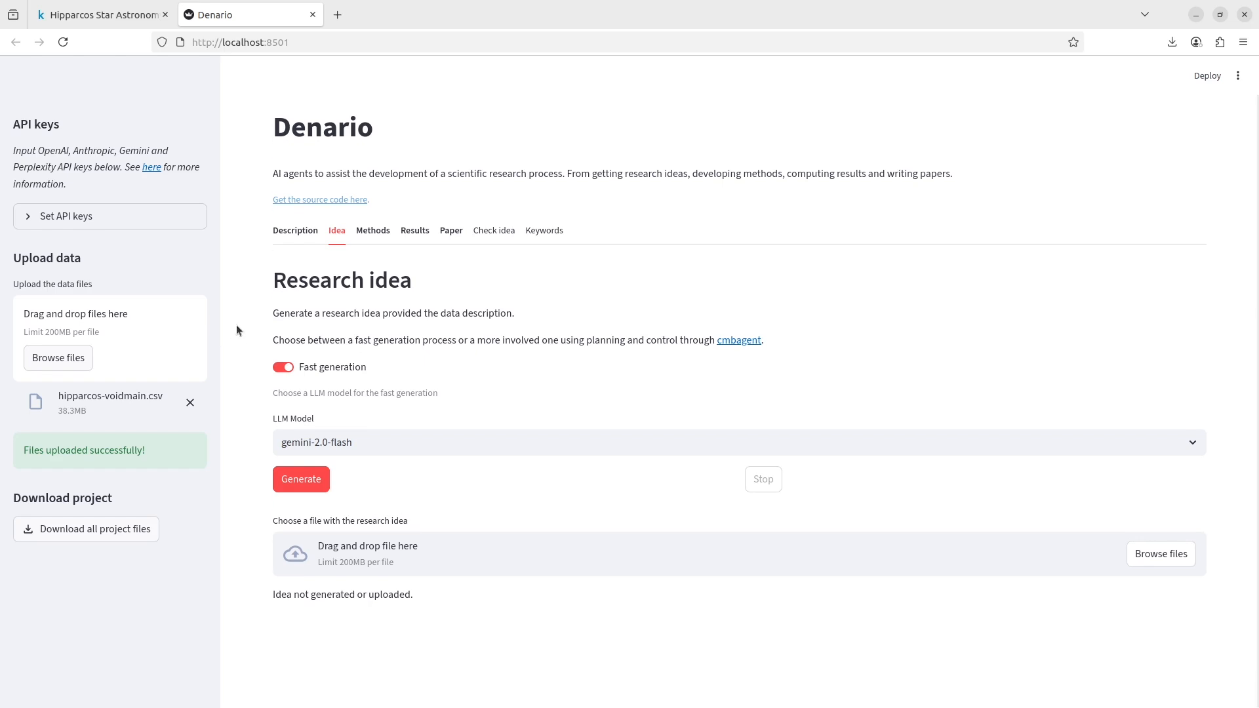
click(511, 441)
scroll(458, 609, down, 3)
scroll(393, 596, up, 3)
scroll(371, 602, down, 3)
scroll(380, 621, up, 3)
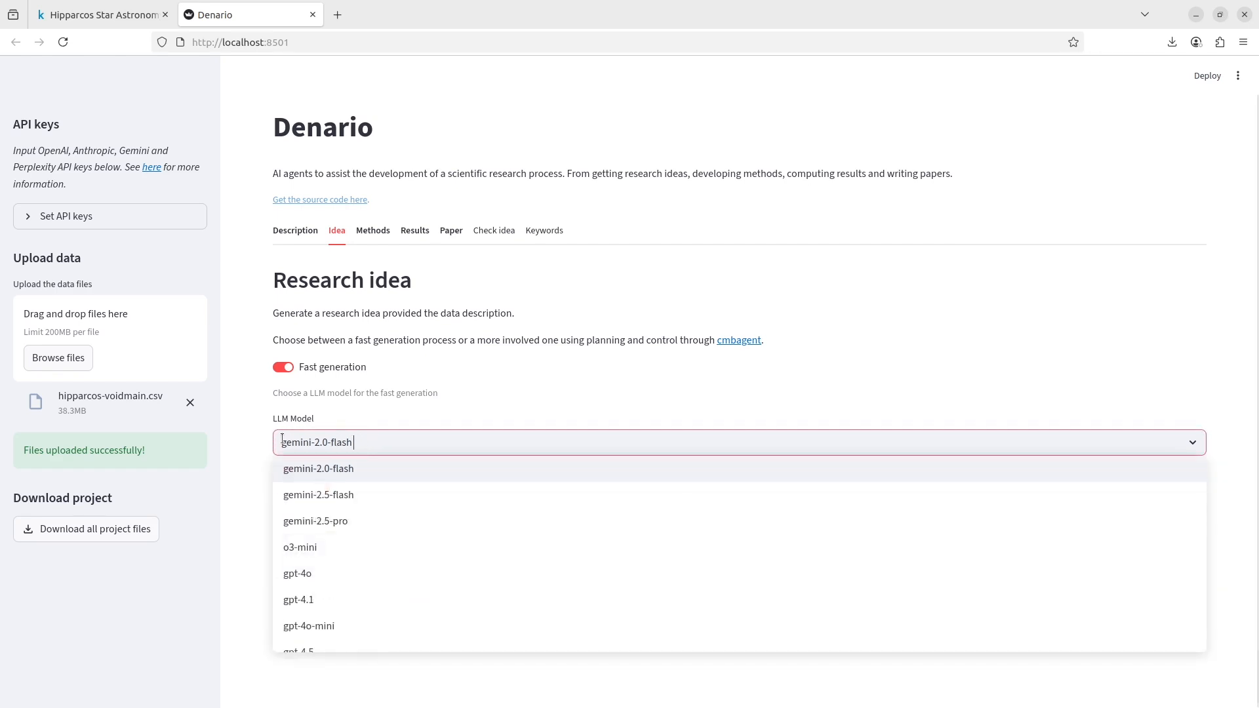
click(254, 444)
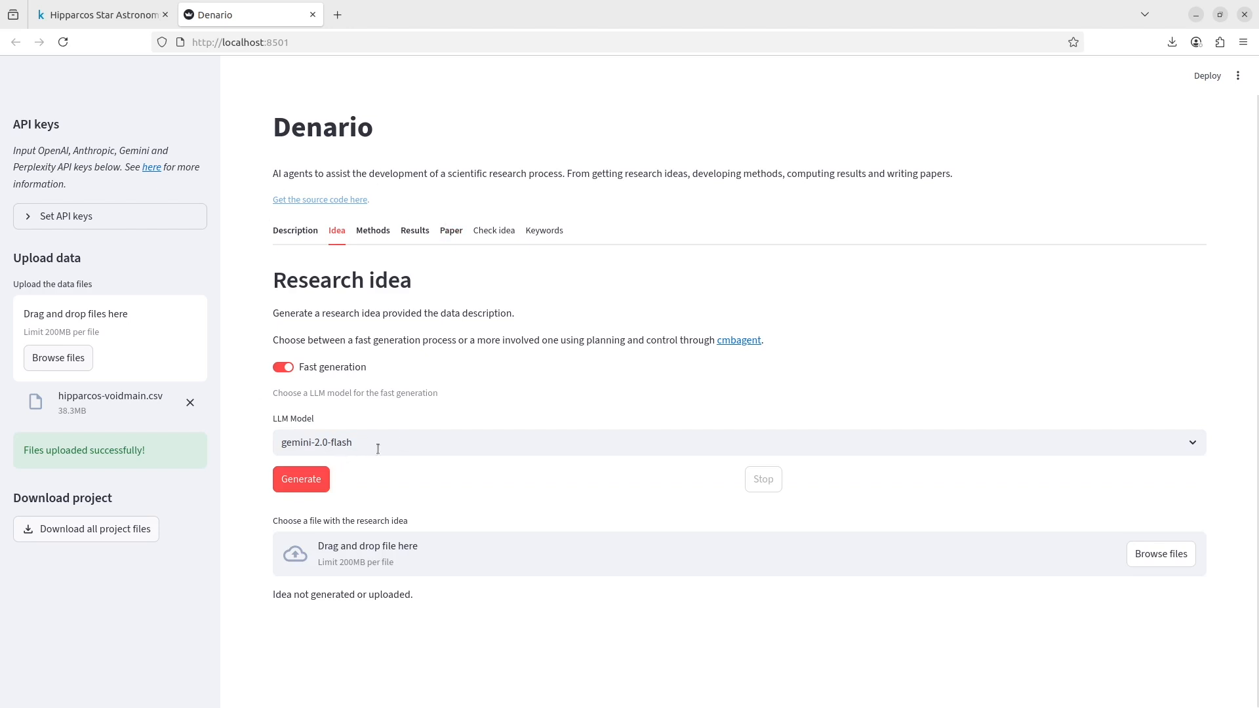
click(295, 478)
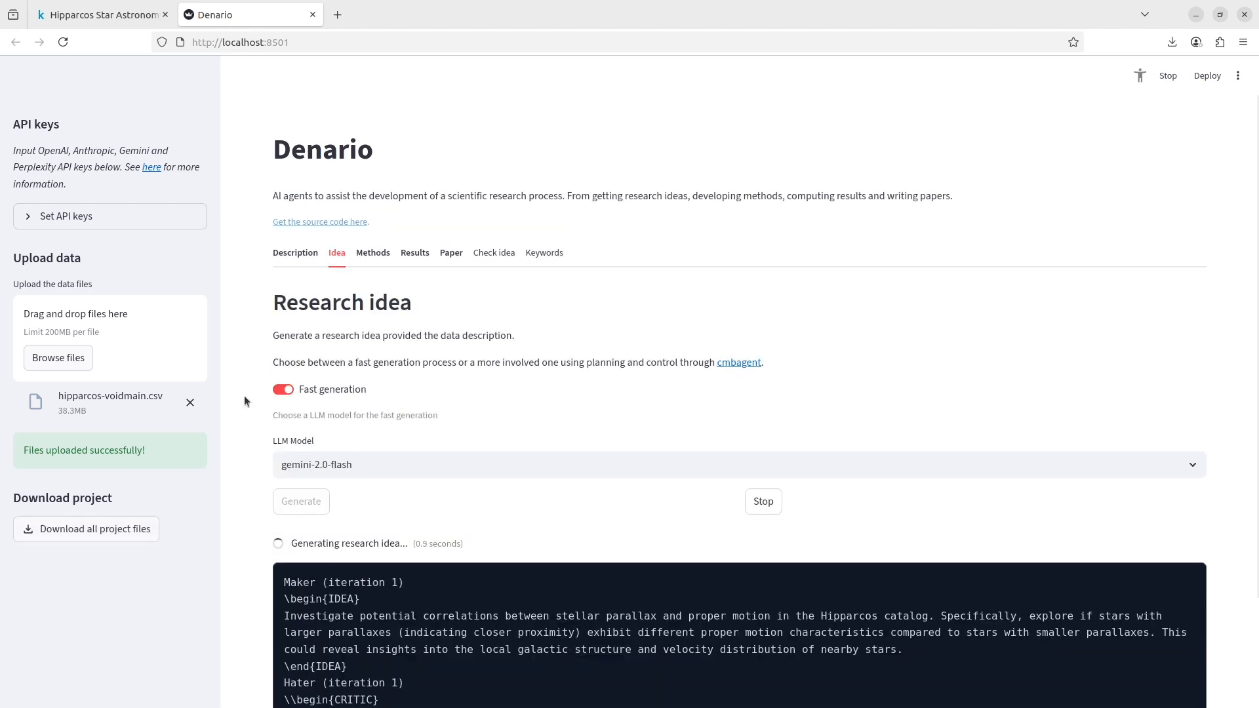
scroll(245, 397, down, 4)
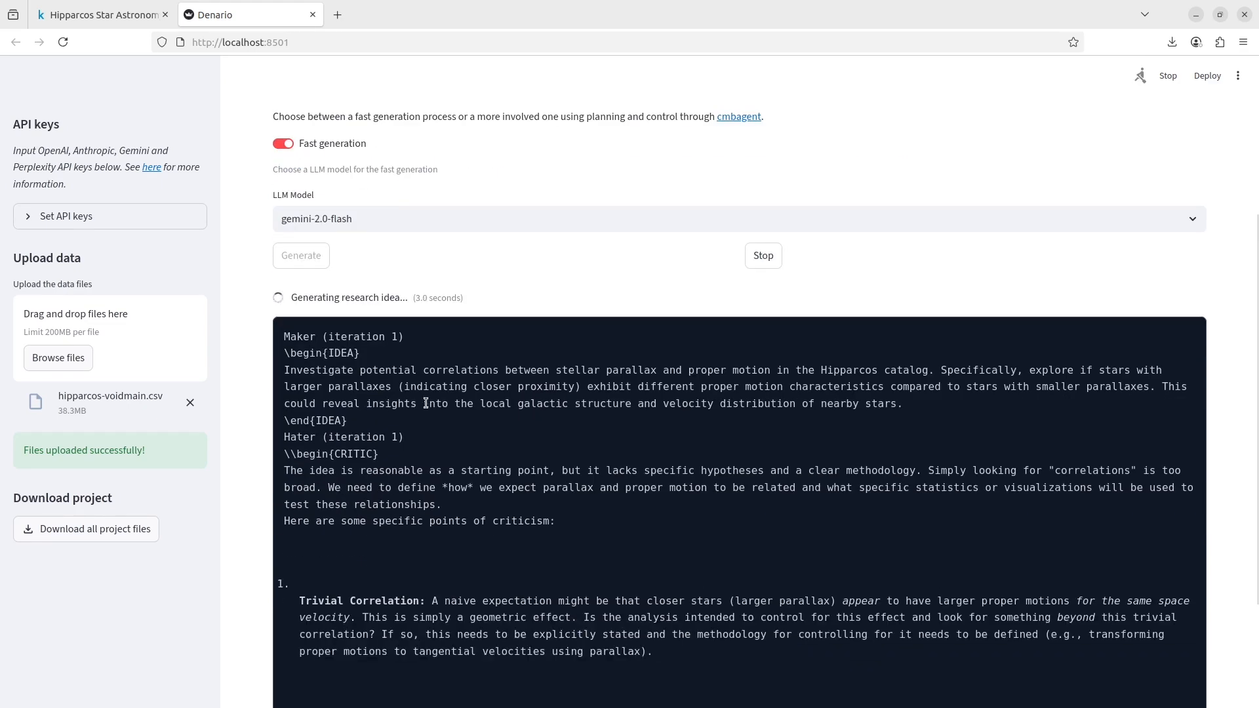
Step: Examine the research idea generation log, following the Maker proposals and Hater critiques through the successive iterations
scroll(576, 454, down, 5)
scroll(572, 451, up, 5)
scroll(572, 452, up, 3)
scroll(450, 528, down, 1)
scroll(451, 529, up, 1)
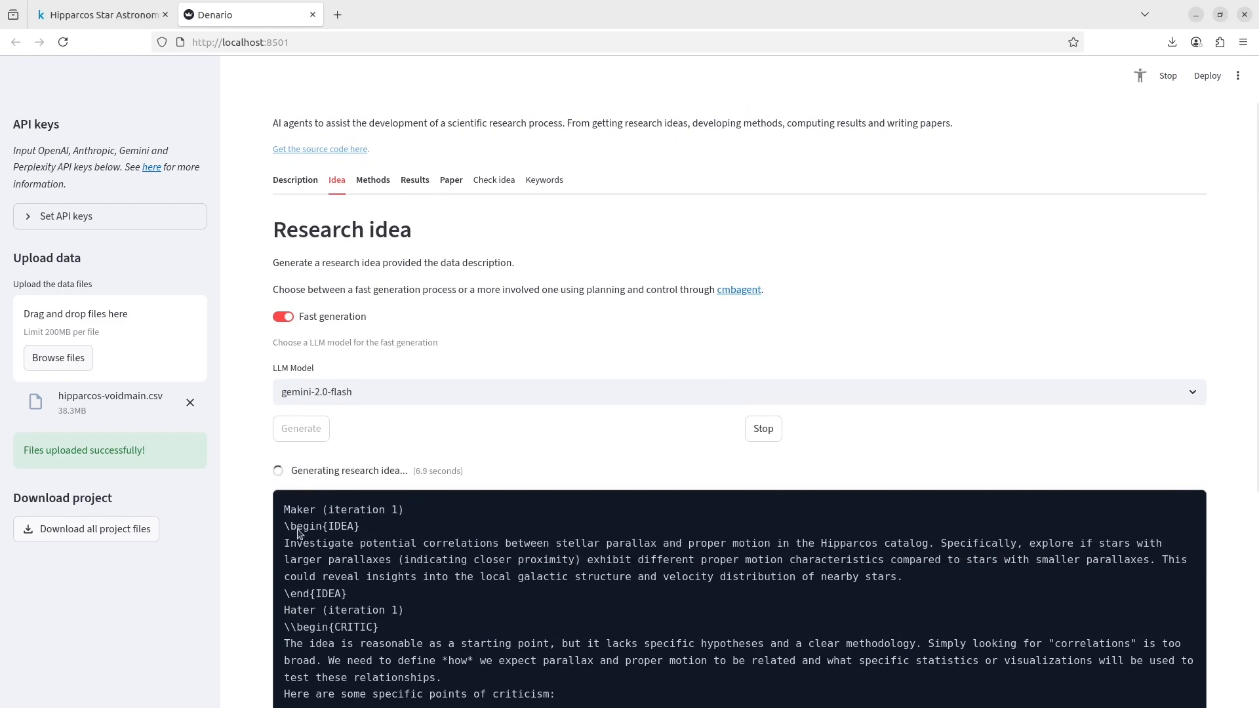
scroll(245, 521, down, 1)
scroll(243, 521, down, 2)
scroll(397, 448, up, 2)
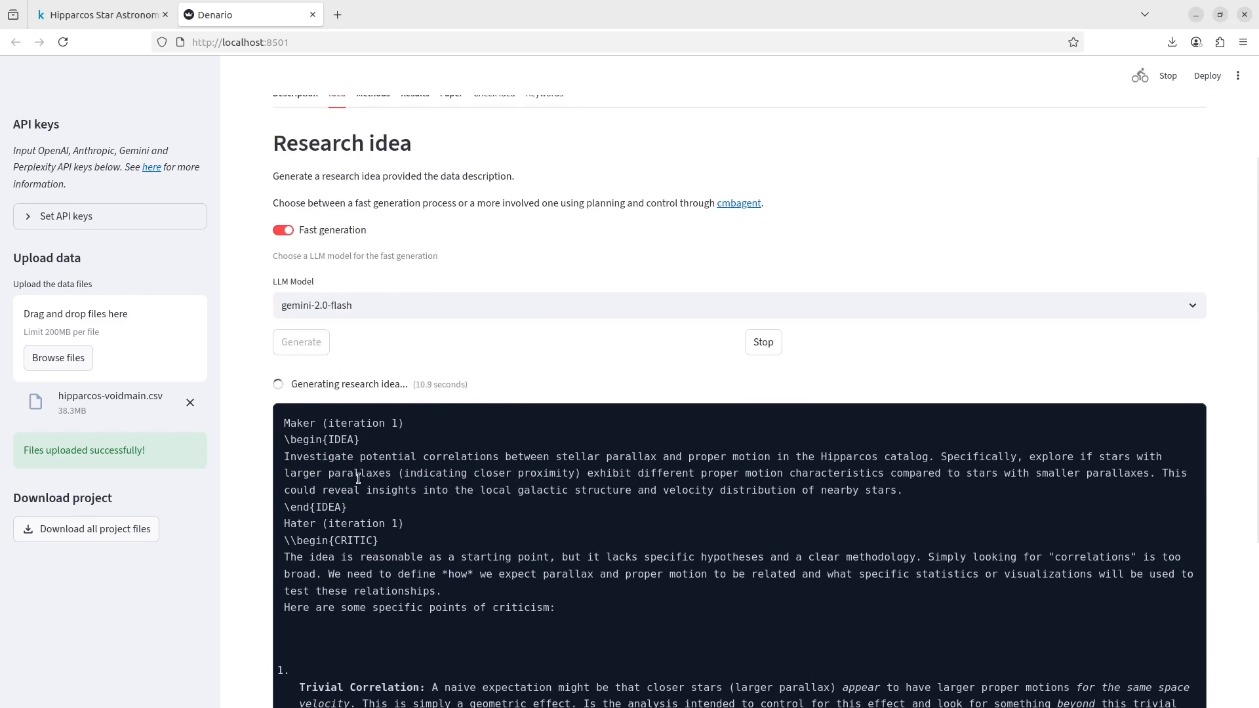
scroll(434, 556, down, 2)
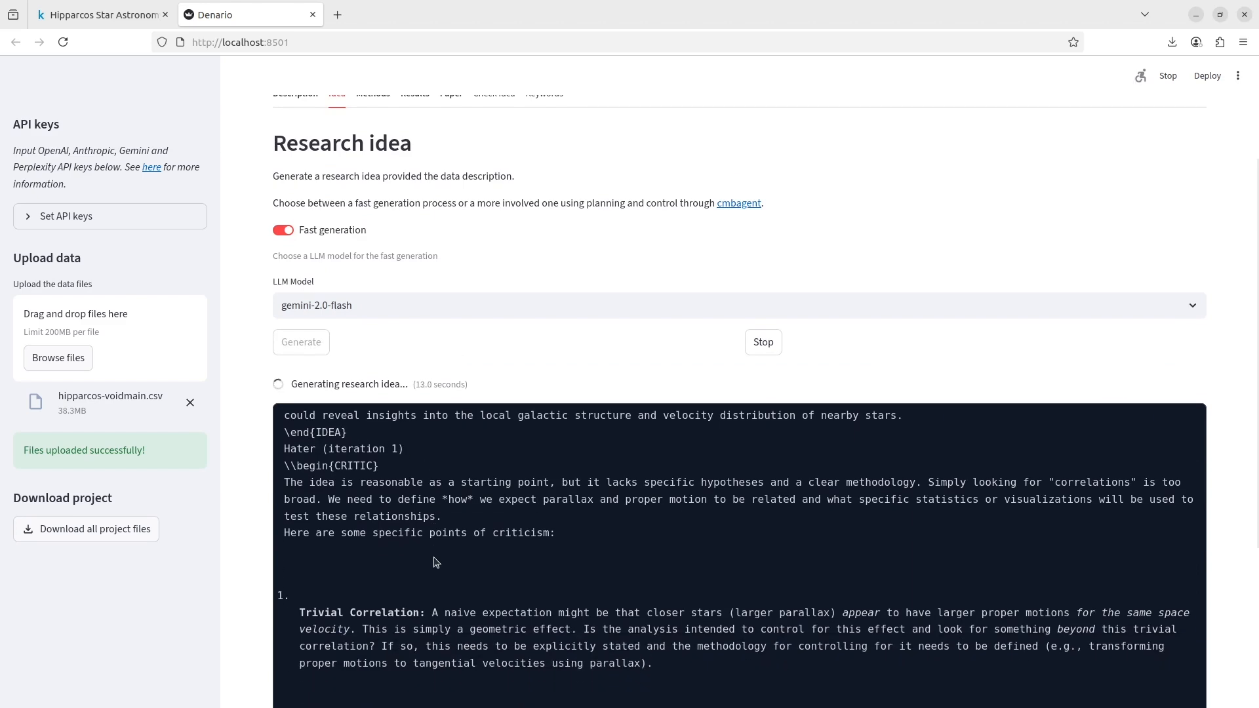
scroll(441, 553, down, 10)
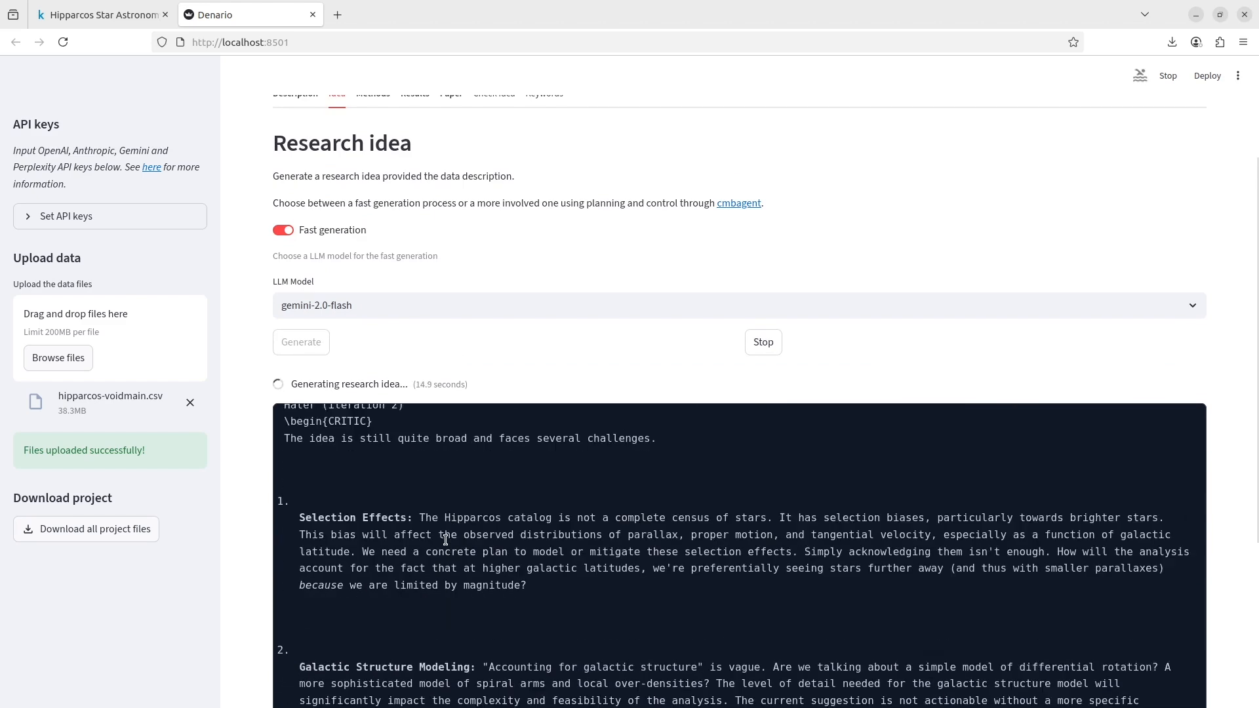
scroll(445, 540, down, 8)
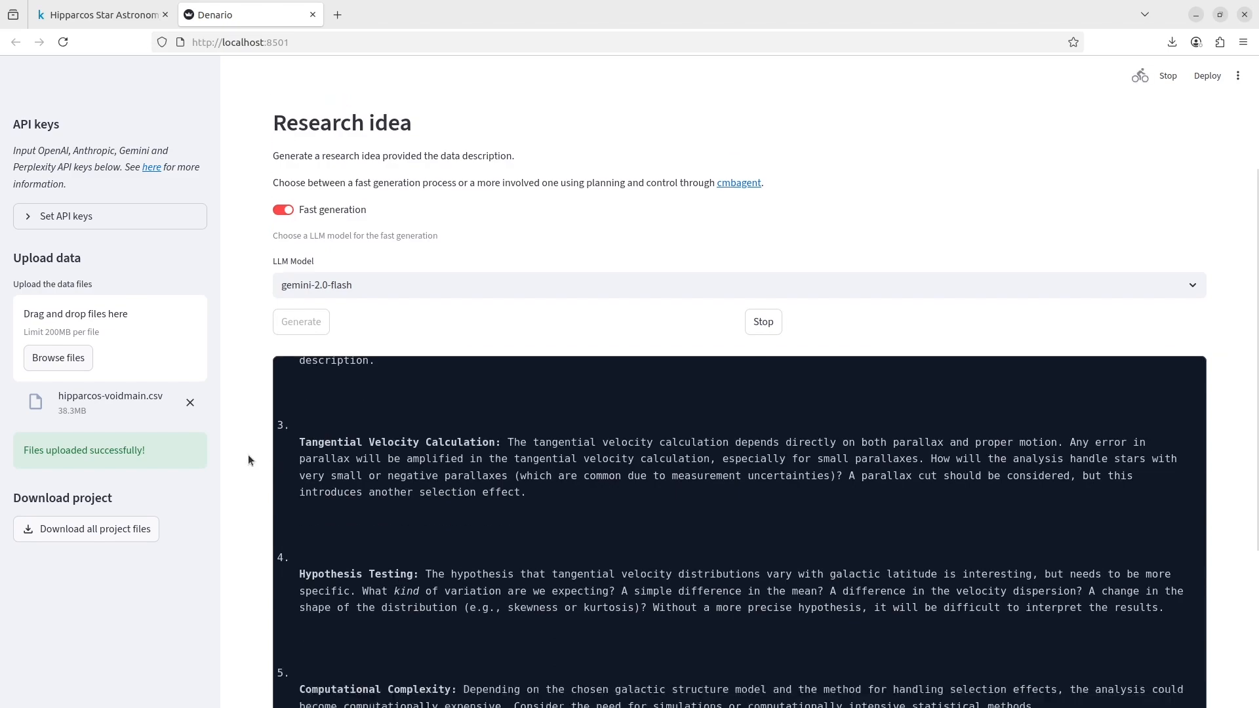
scroll(479, 359, down, 5)
scroll(479, 359, down, 15)
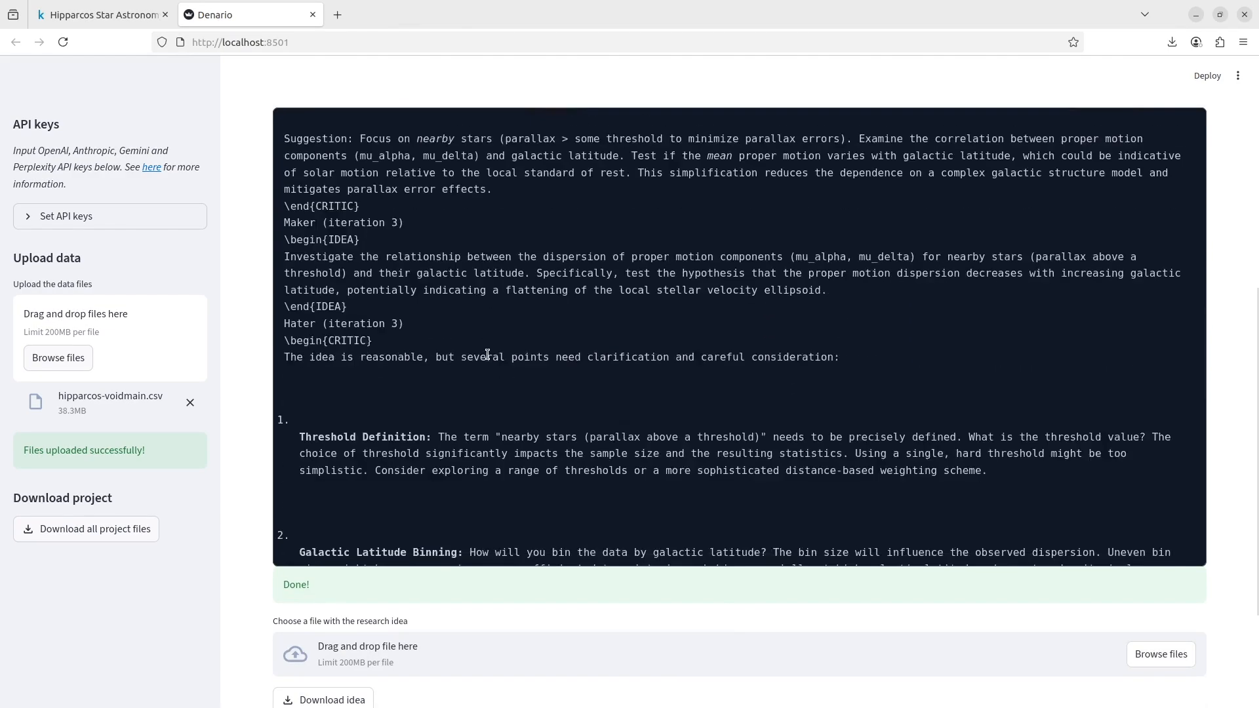
scroll(487, 354, down, 4)
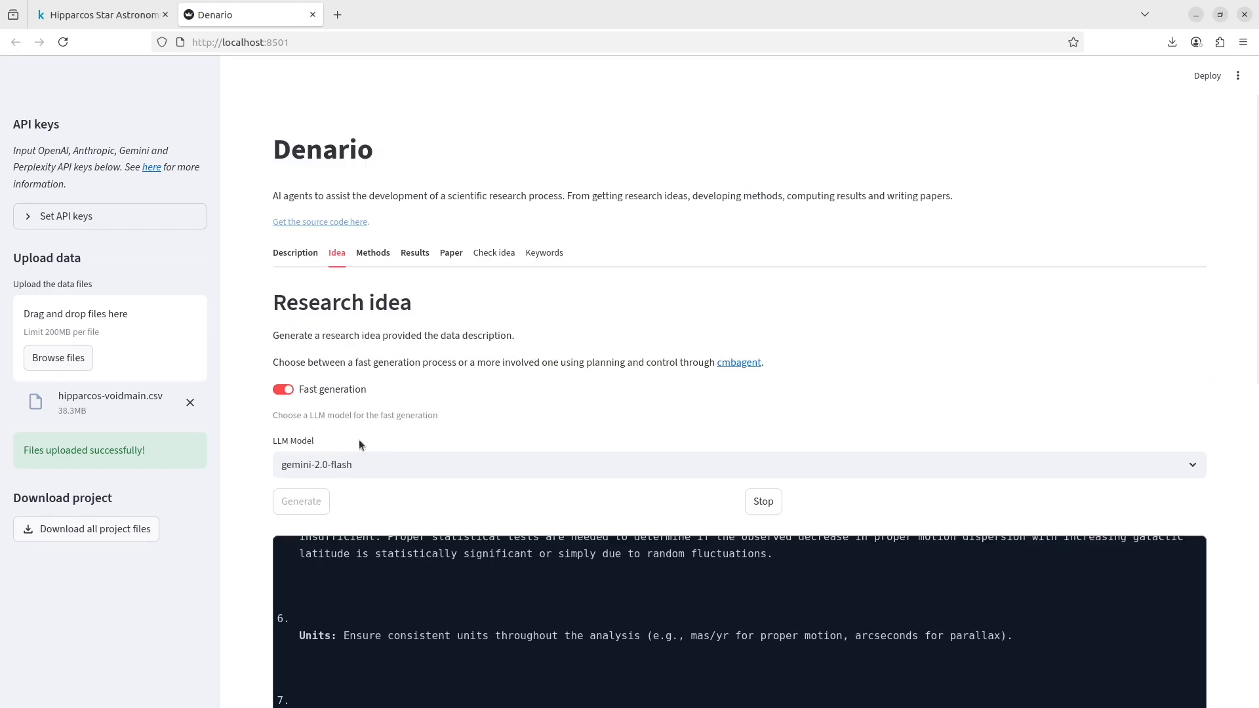
Step: Generate the research methods using fast generation with gemini-2.0-flash
click(371, 253)
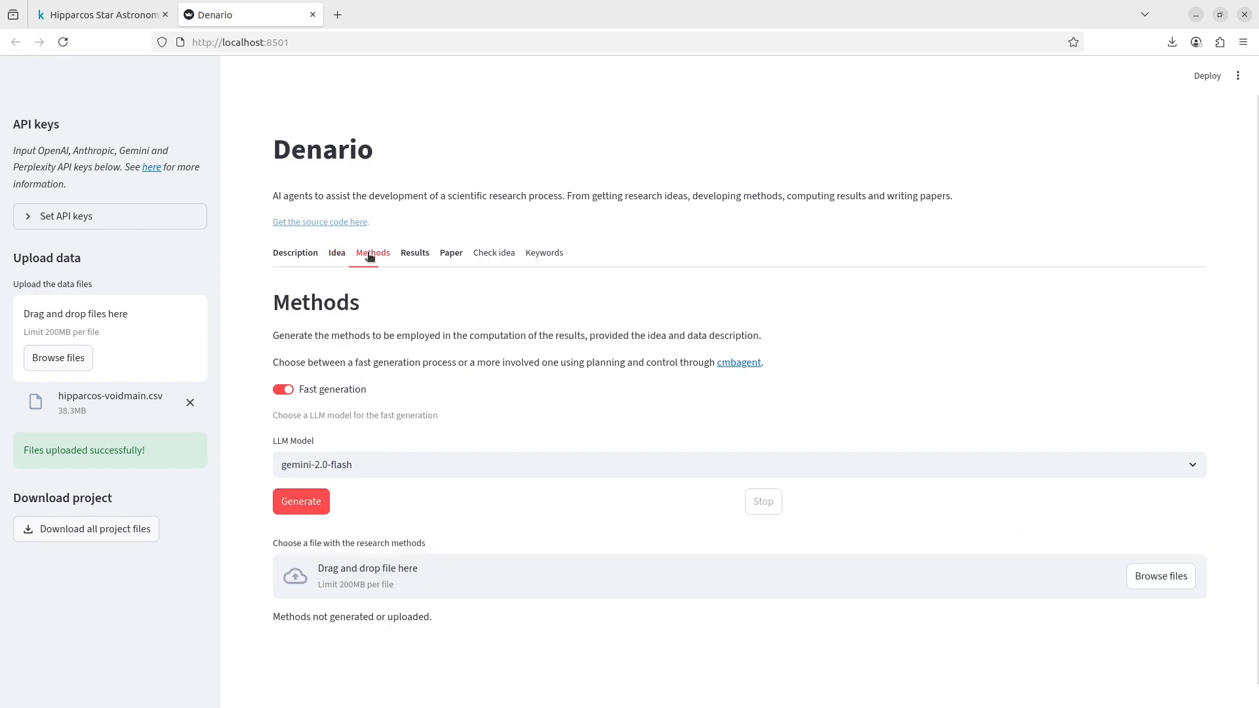
scroll(238, 265, down, 1)
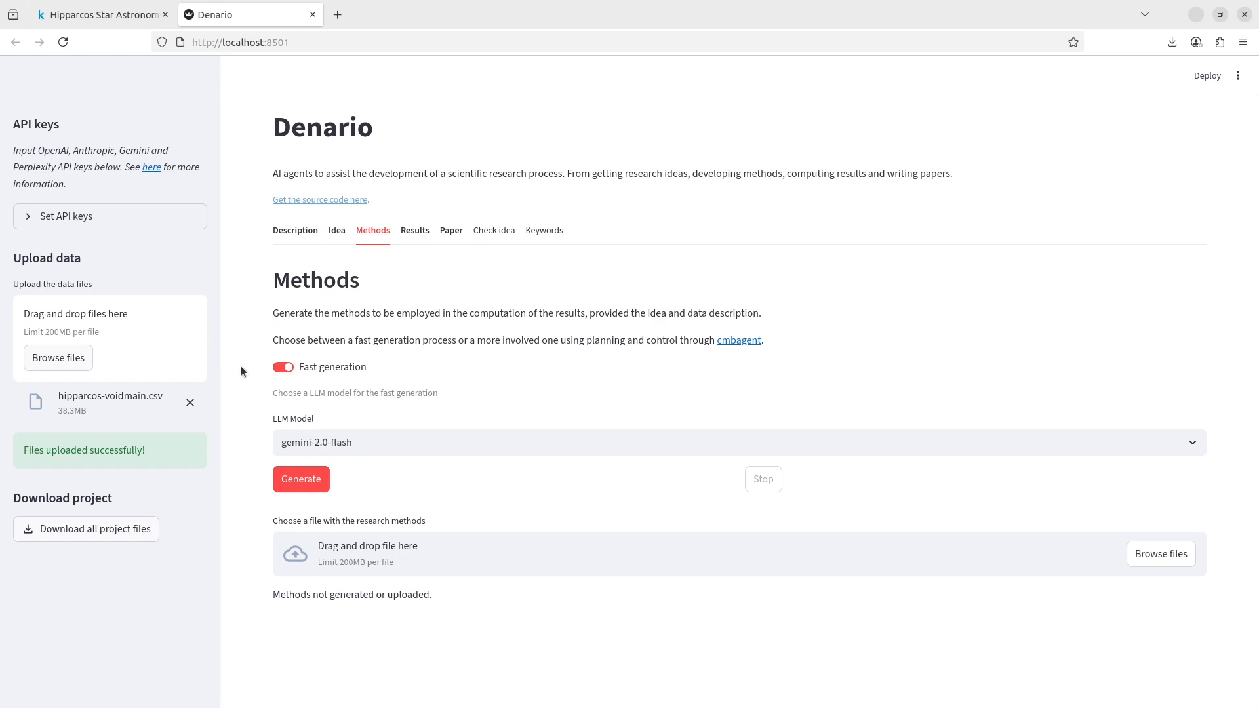
click(312, 480)
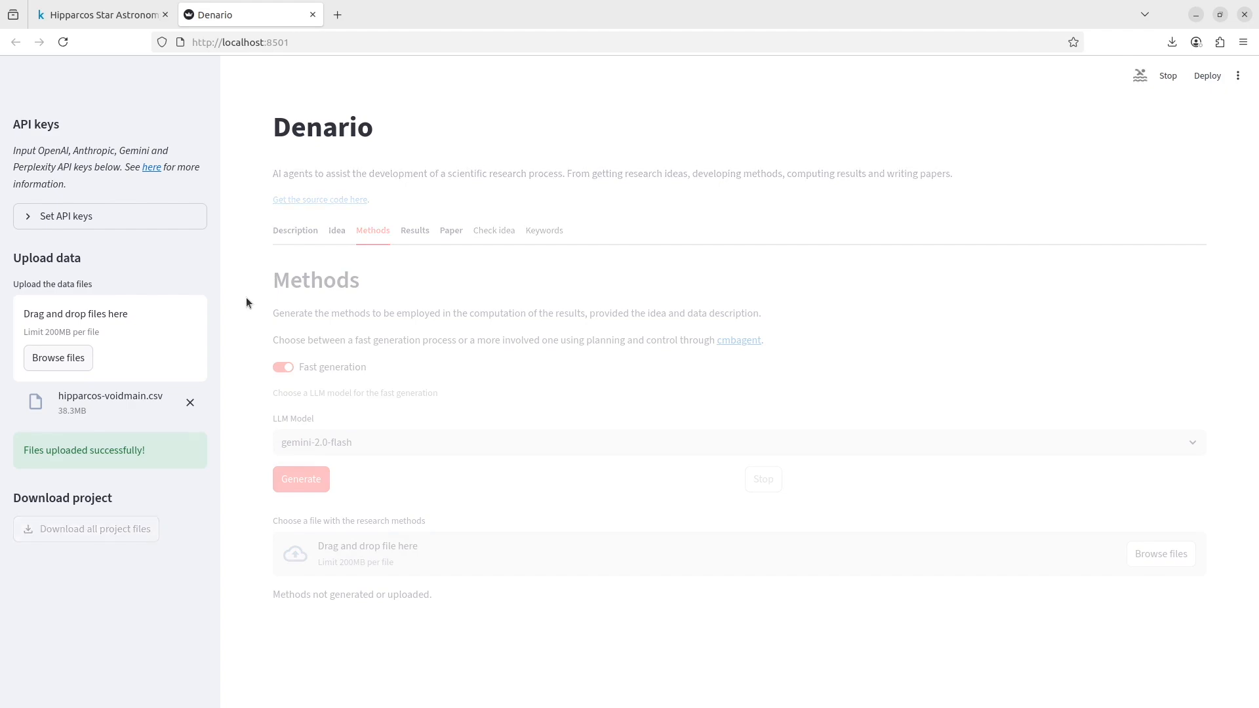
Step: Examine the methods generation log and read the resulting methodology from data loading and preprocessing through reporting results
scroll(247, 297, down, 6)
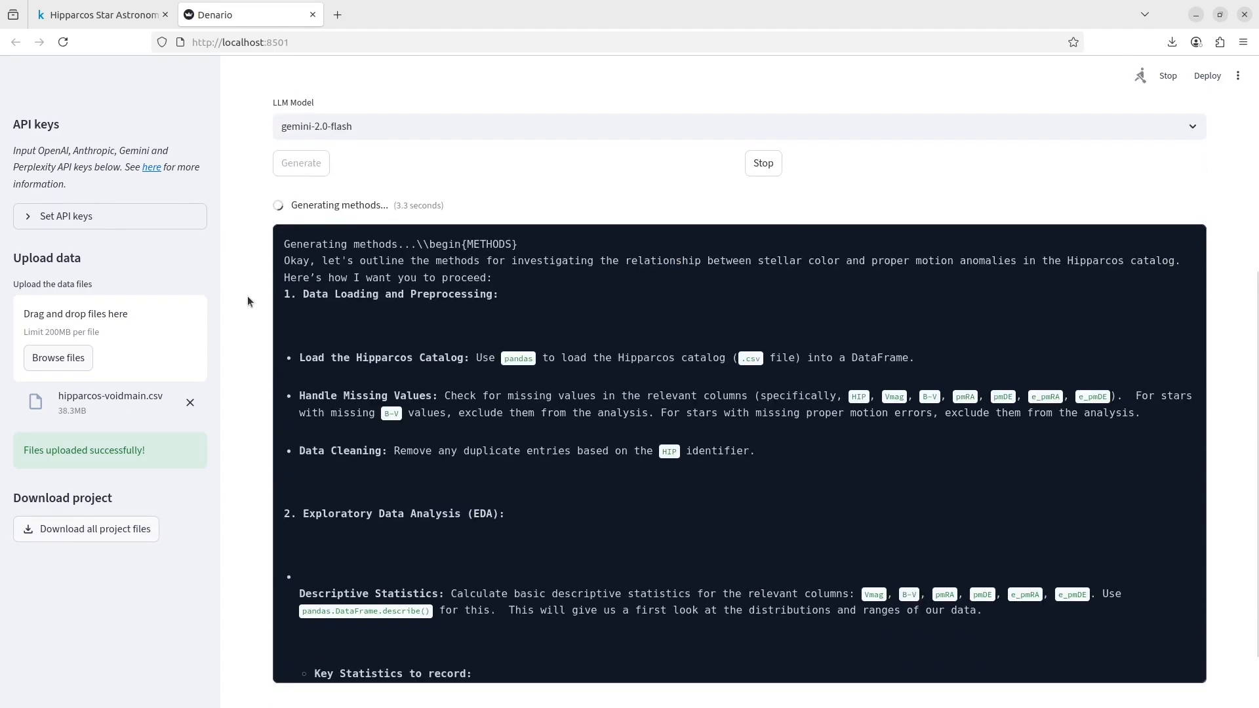
scroll(654, 331, down, 5)
scroll(659, 333, down, 3)
scroll(621, 331, up, 15)
scroll(600, 339, down, 20)
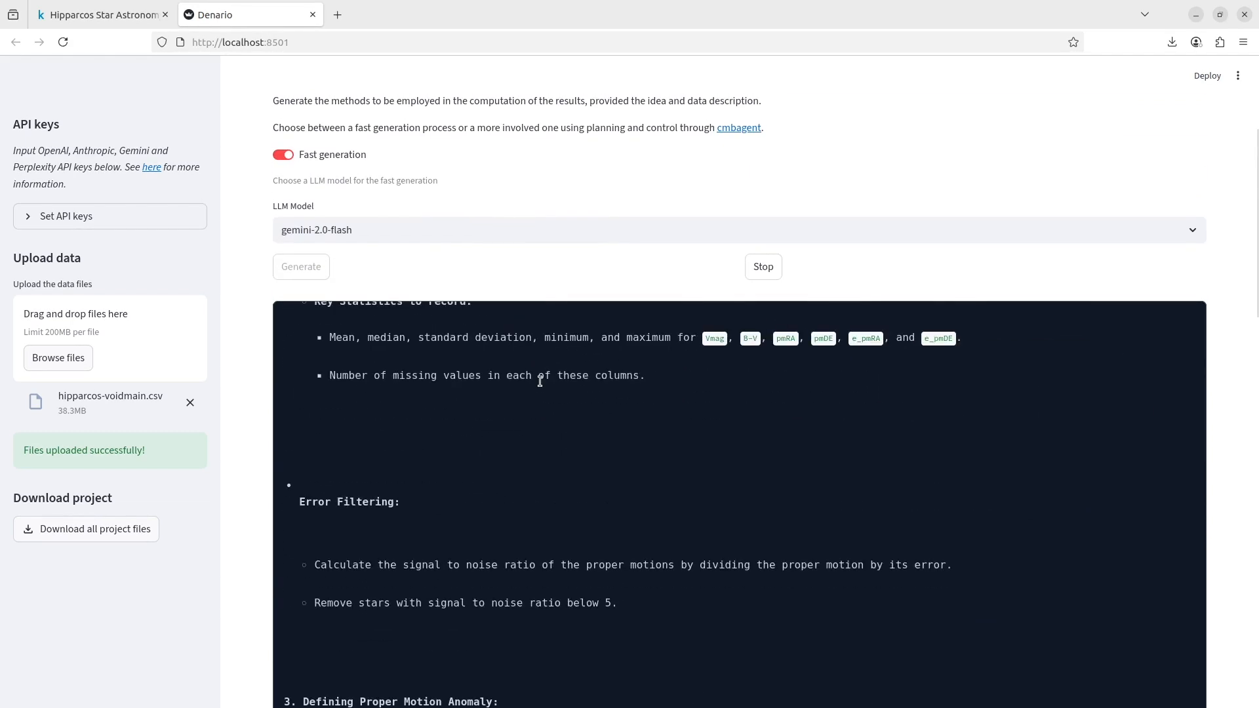
scroll(257, 316, down, 10)
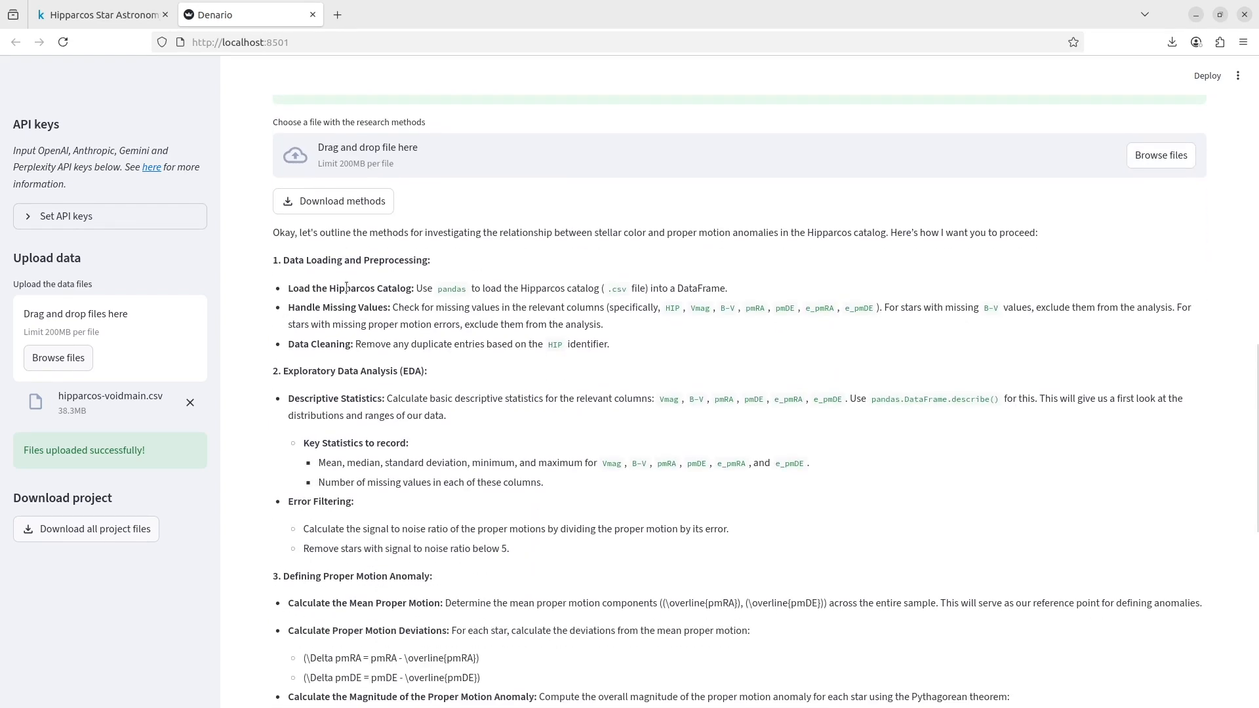
scroll(243, 426, down, 3)
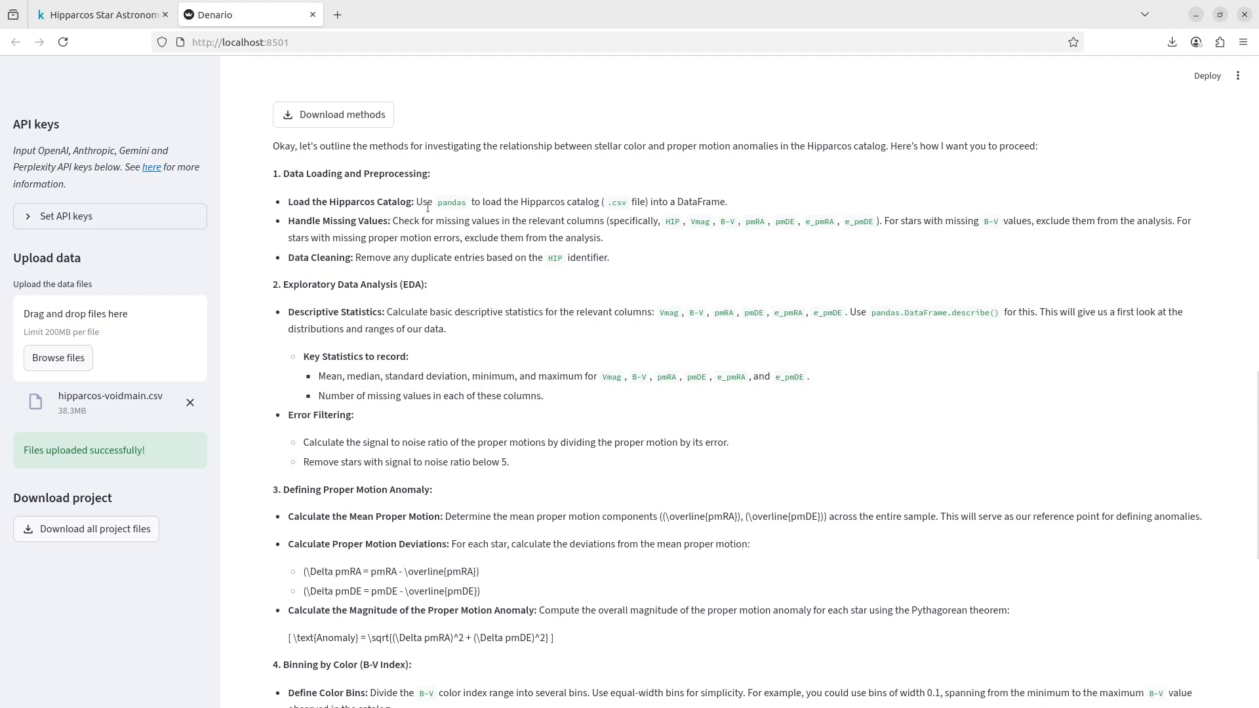
scroll(346, 189, down, 3)
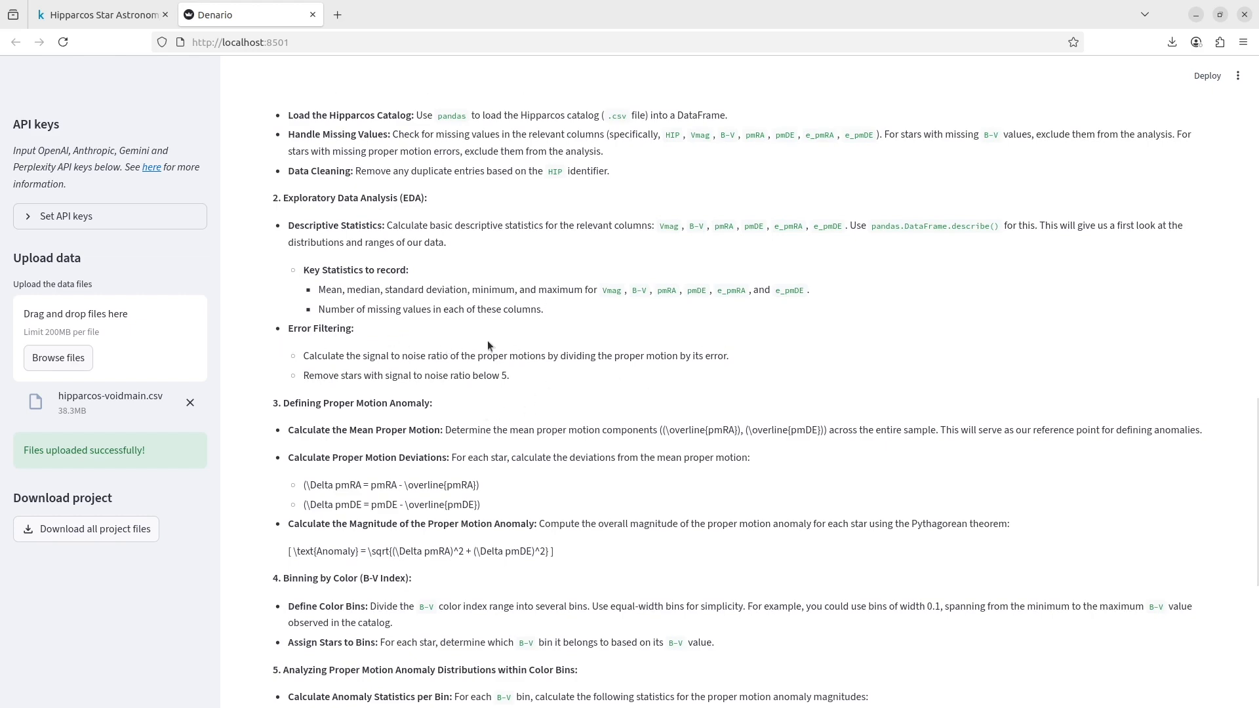
scroll(634, 332, down, 6)
scroll(577, 313, down, 3)
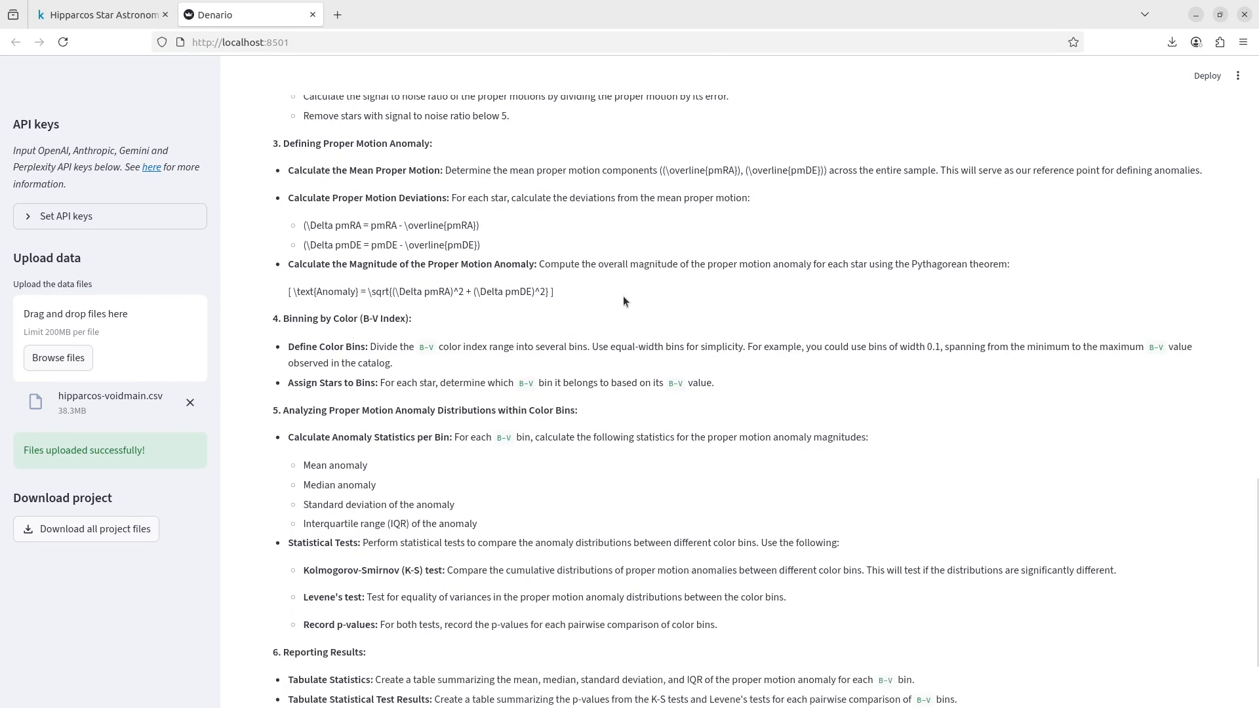
scroll(622, 295, down, 3)
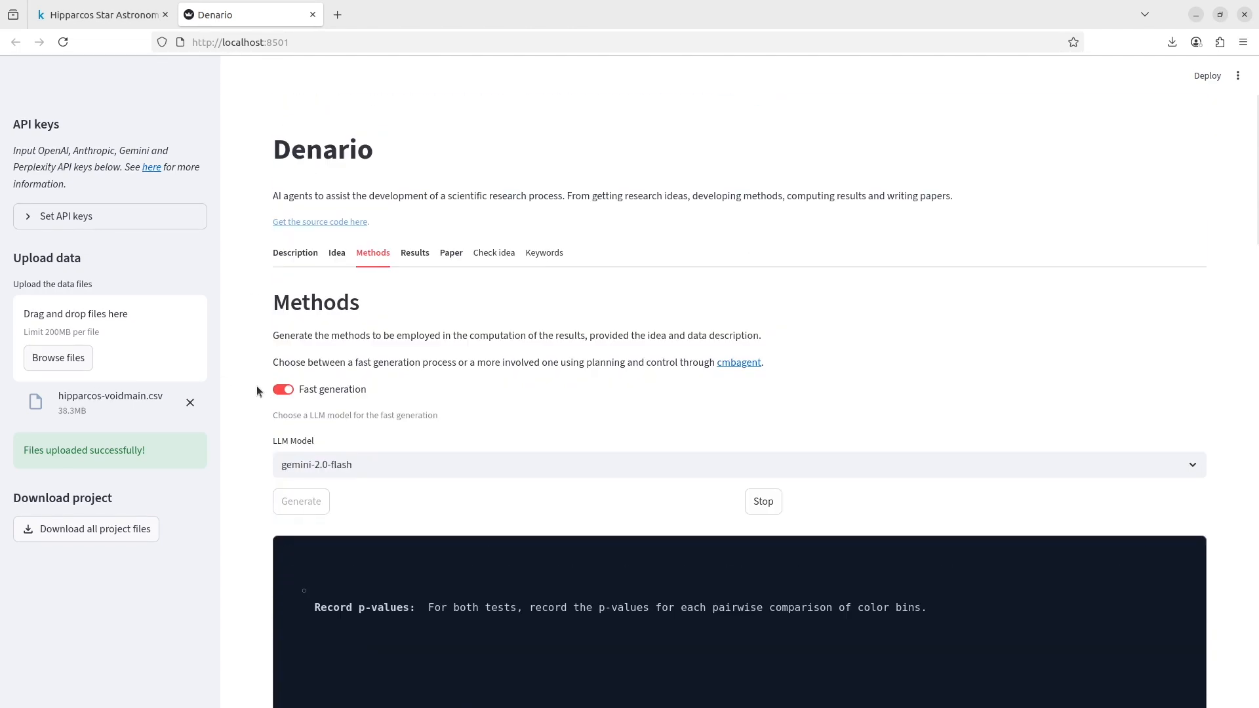
Step: Glance at the Results settings, return to Methods, and recheck the generated methodology from its first section to its last
click(413, 255)
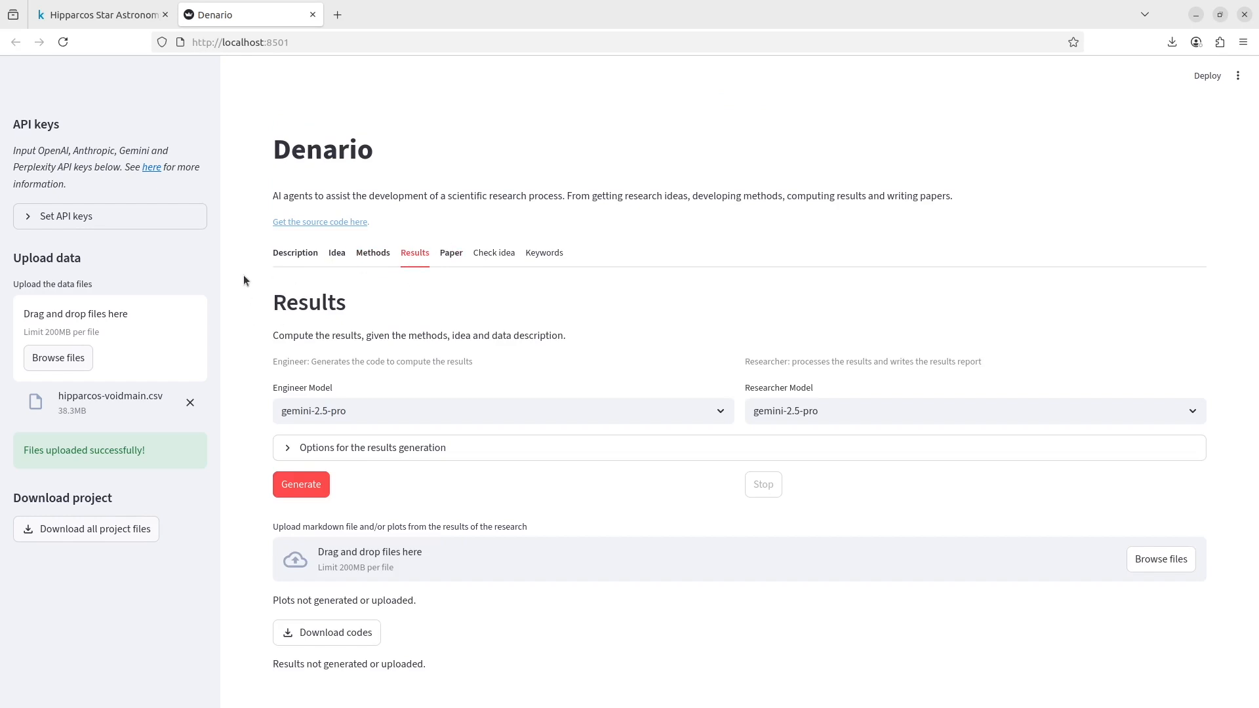
click(366, 254)
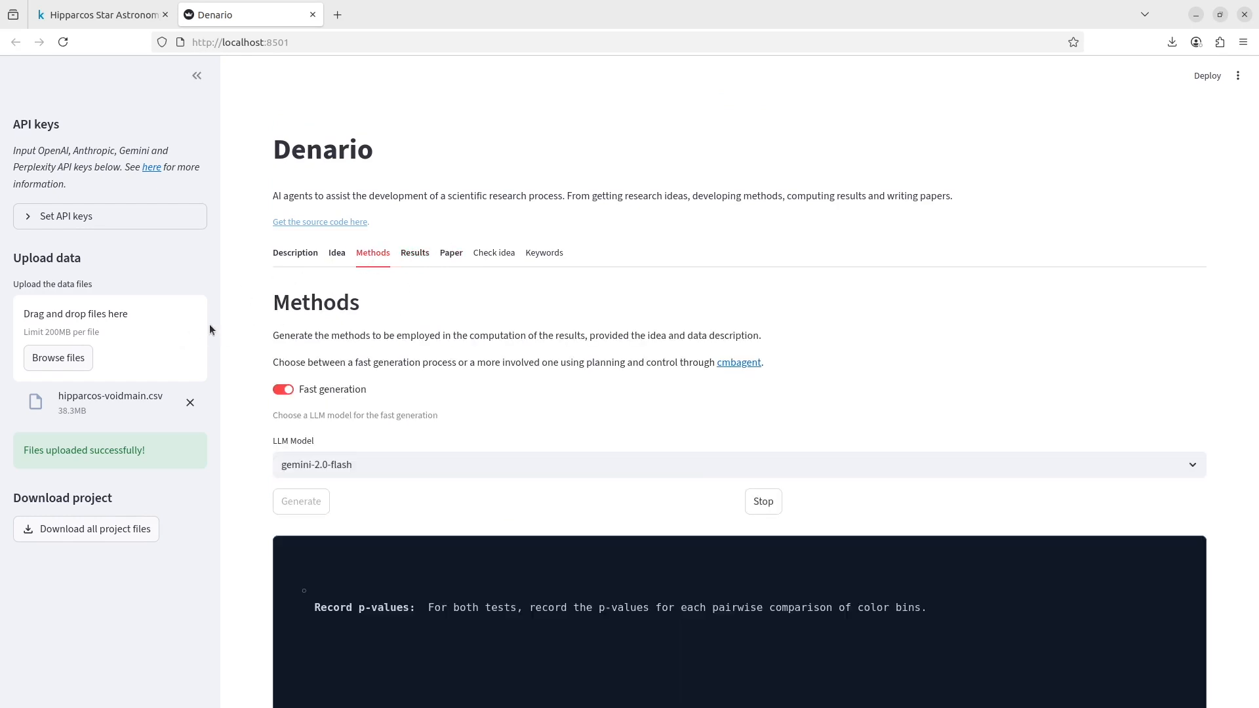
scroll(234, 316, down, 15)
scroll(237, 323, up, 6)
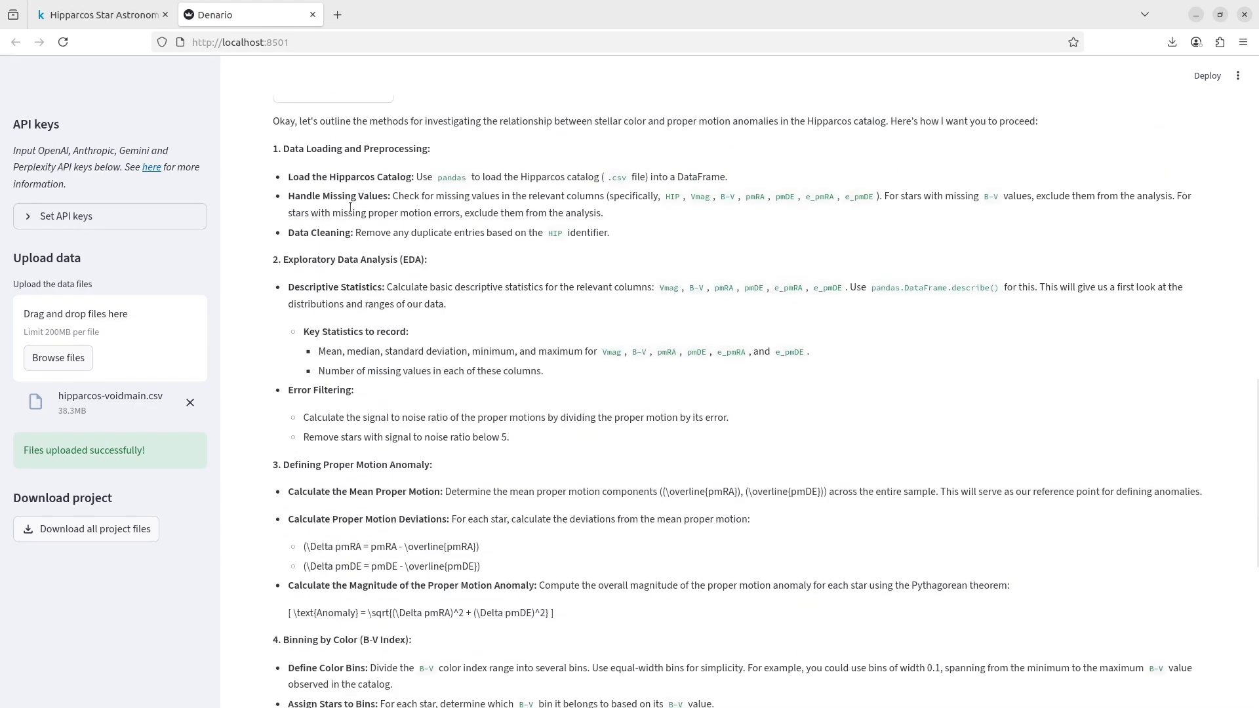
scroll(243, 242, up, 7)
scroll(243, 243, down, 13)
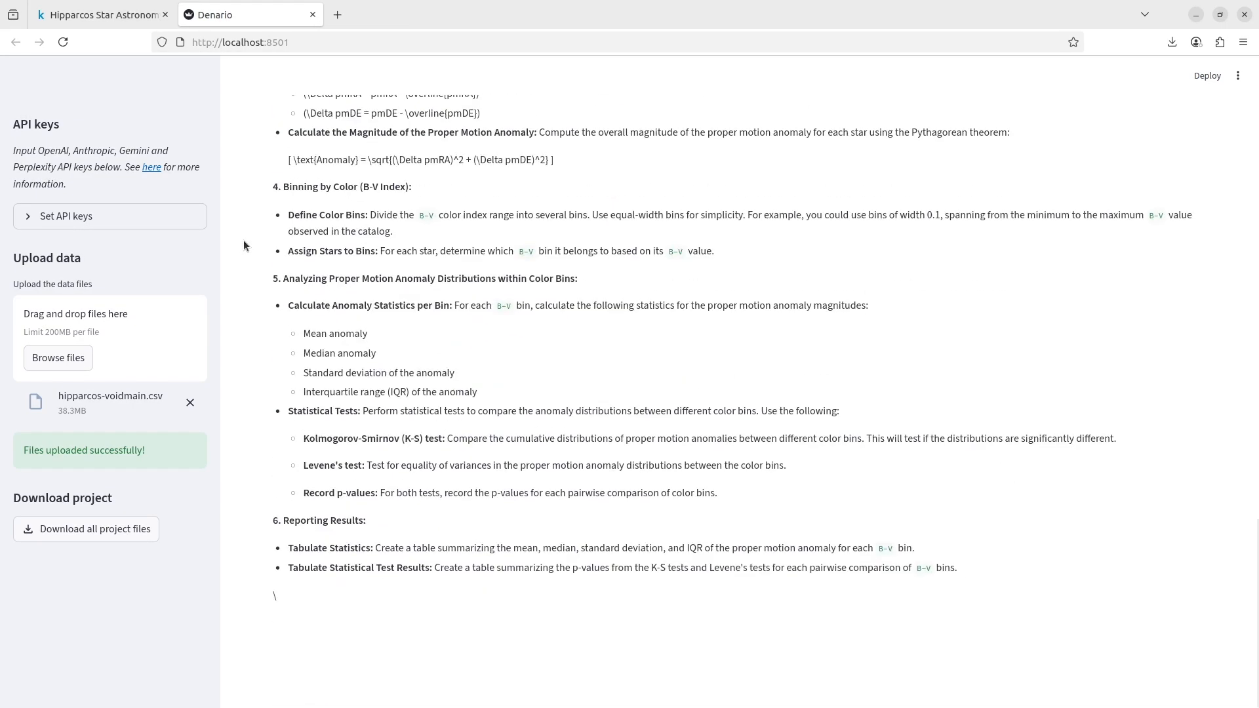
scroll(243, 244, up, 13)
scroll(244, 244, up, 6)
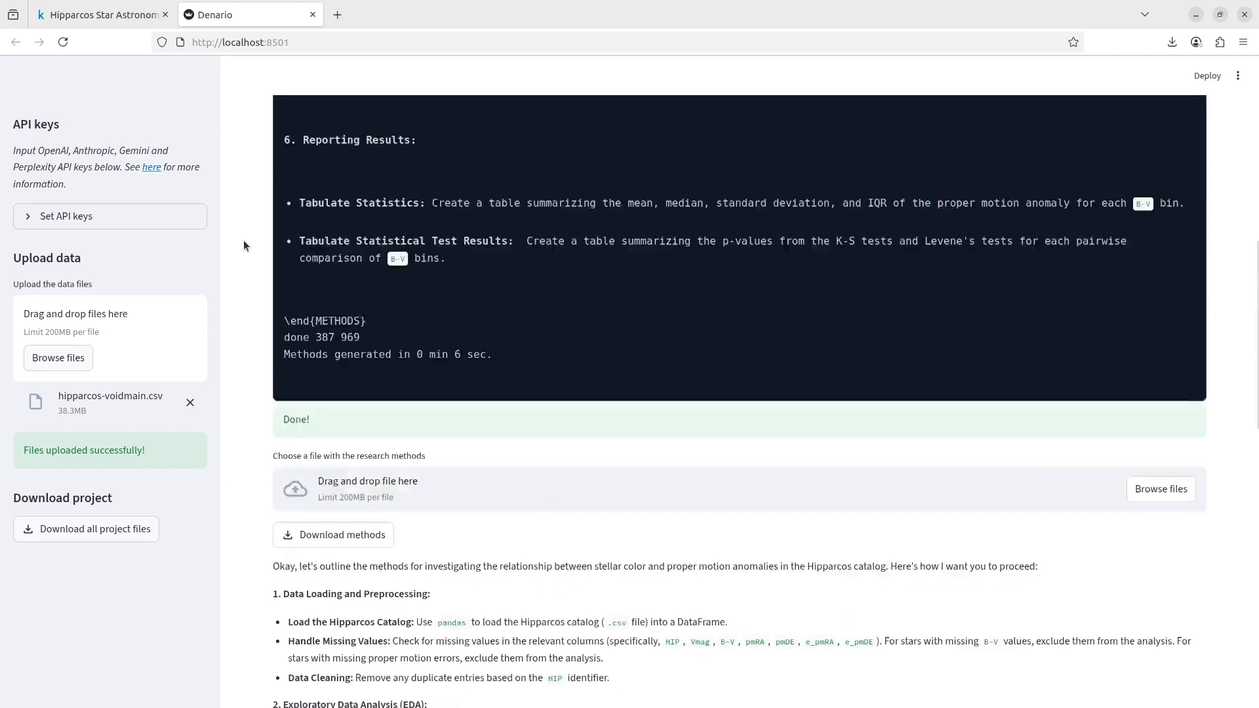
scroll(244, 245, down, 4)
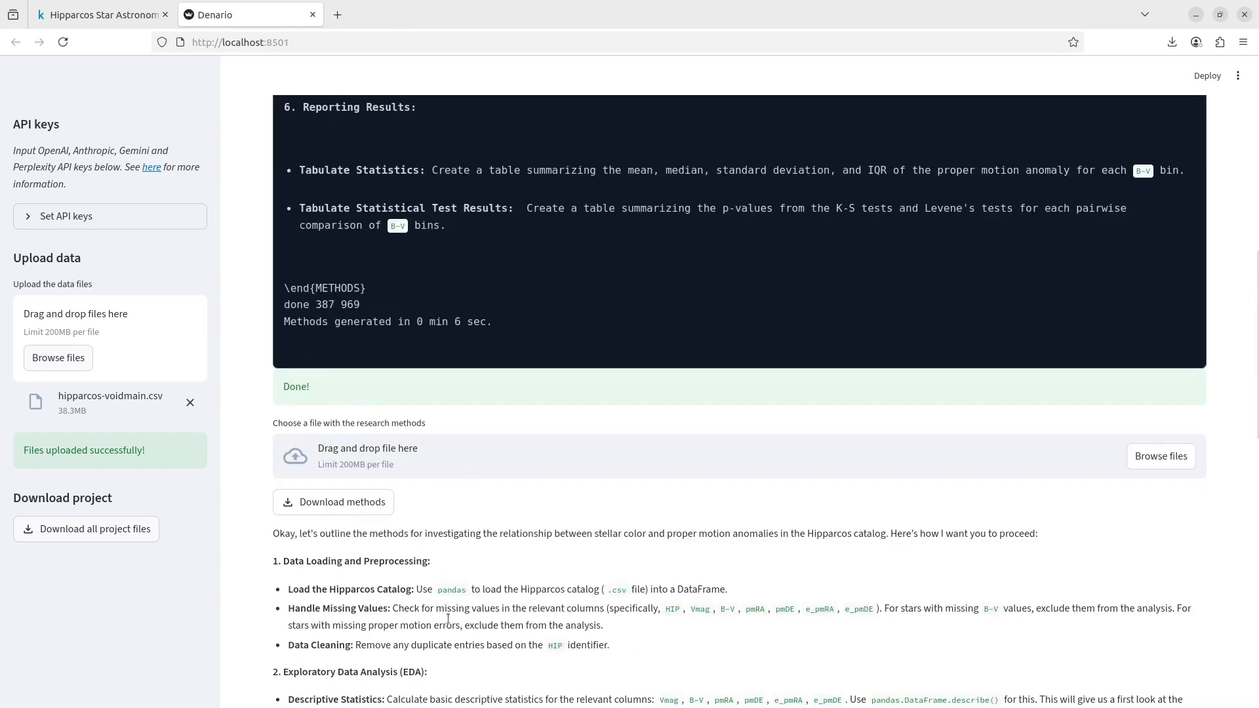
scroll(448, 461, down, 4)
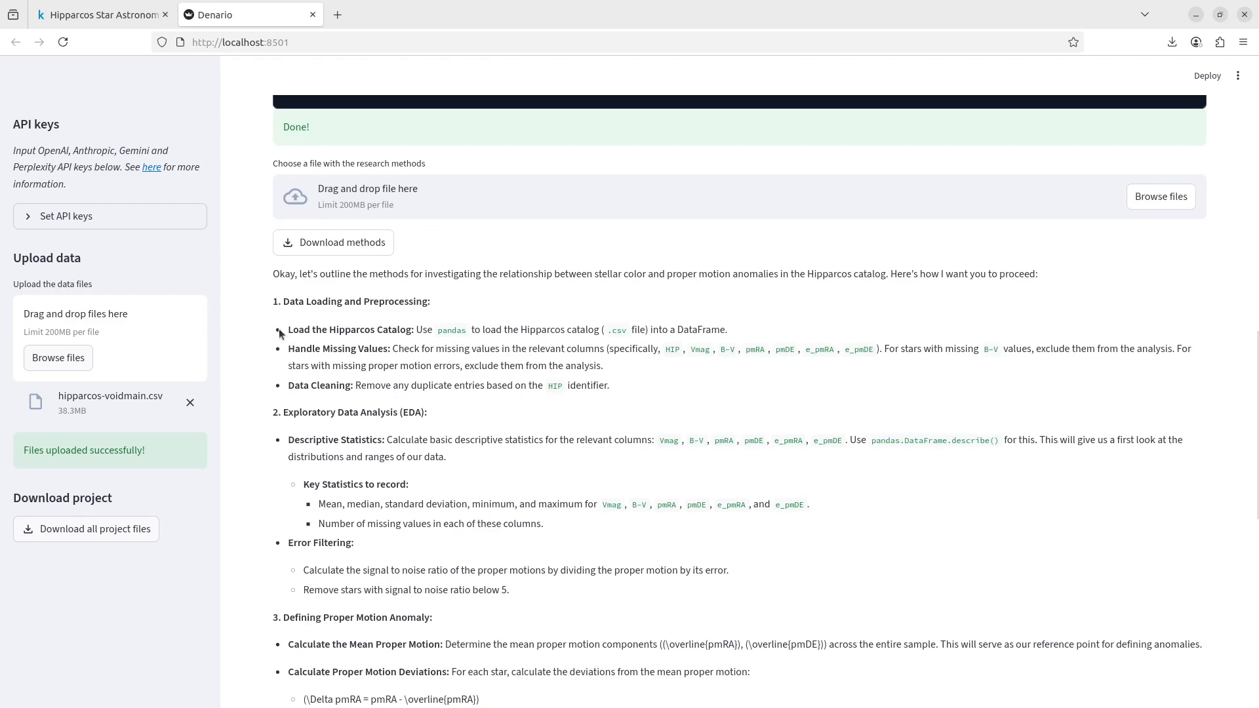
scroll(234, 276, up, 10)
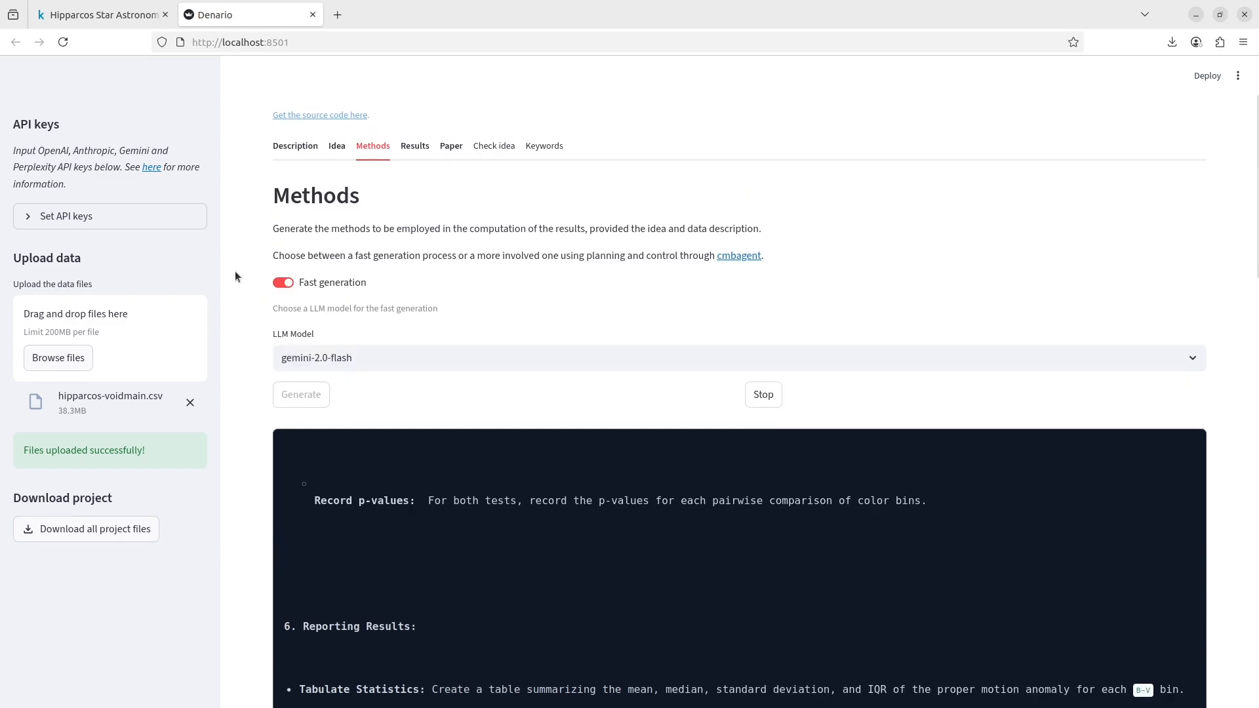
Step: Set both the Engineer Model and the Researcher Model for the results computation to claude-3.7-sonnet
click(415, 150)
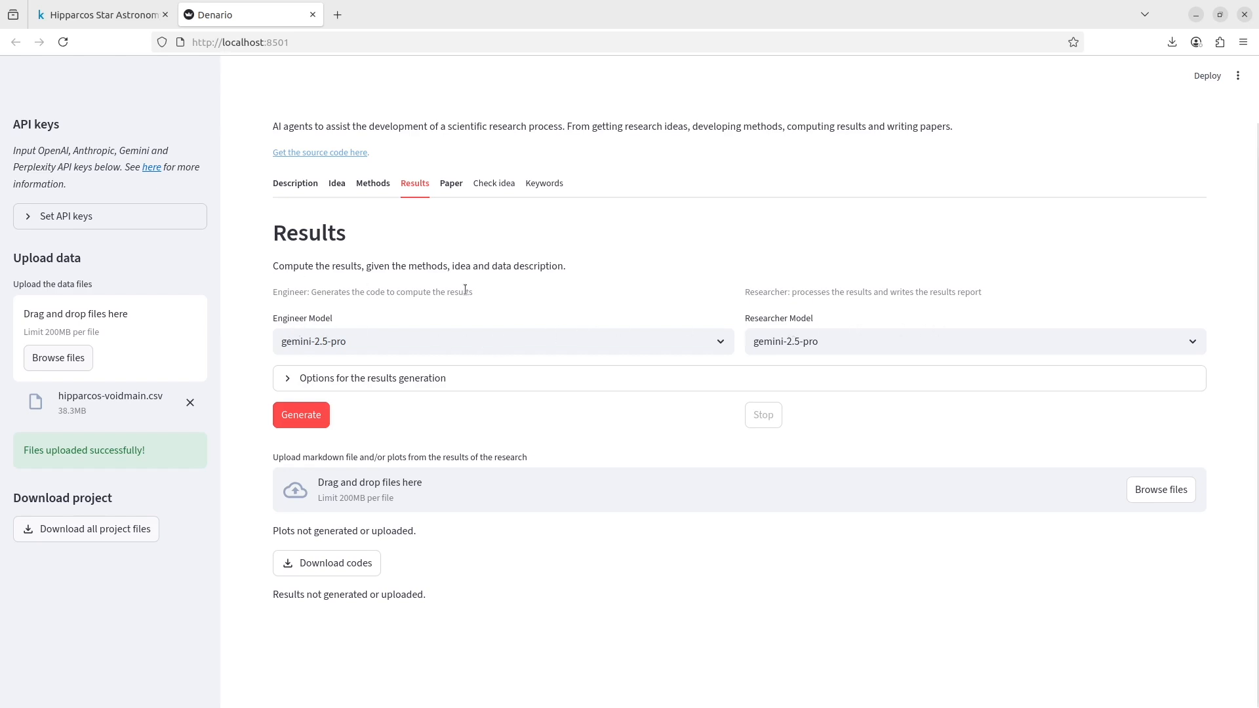
click(493, 346)
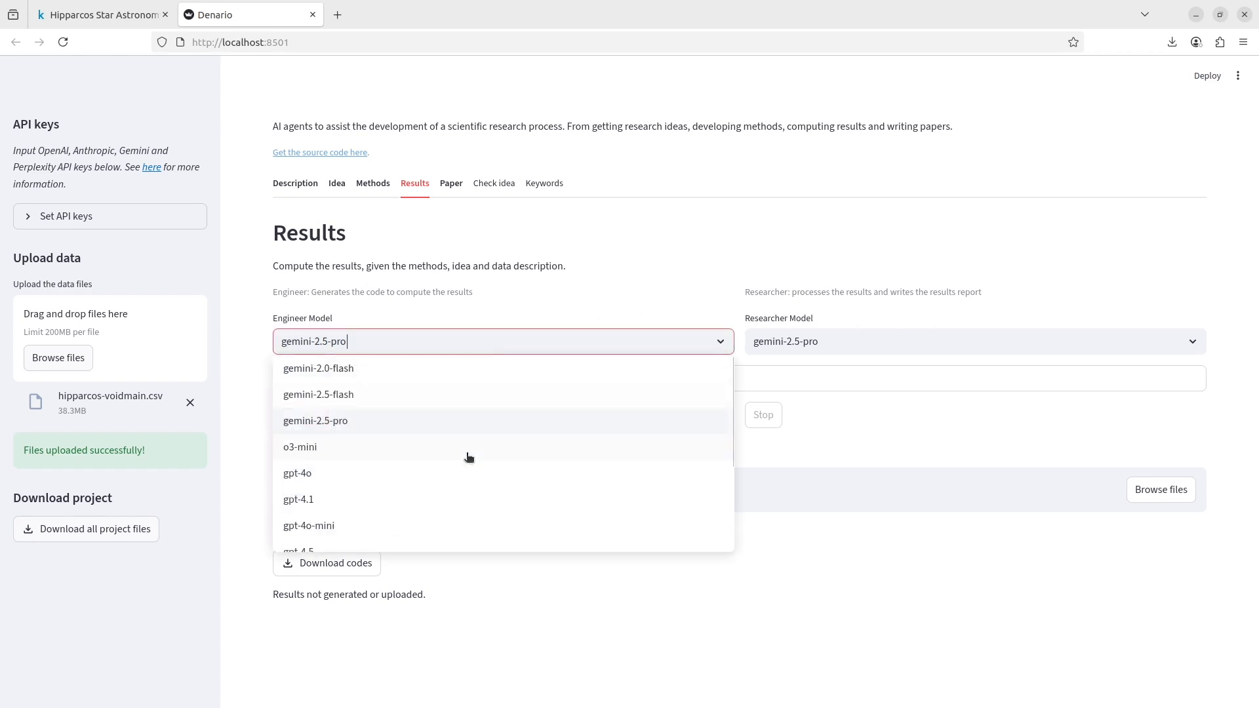
scroll(475, 452, down, 3)
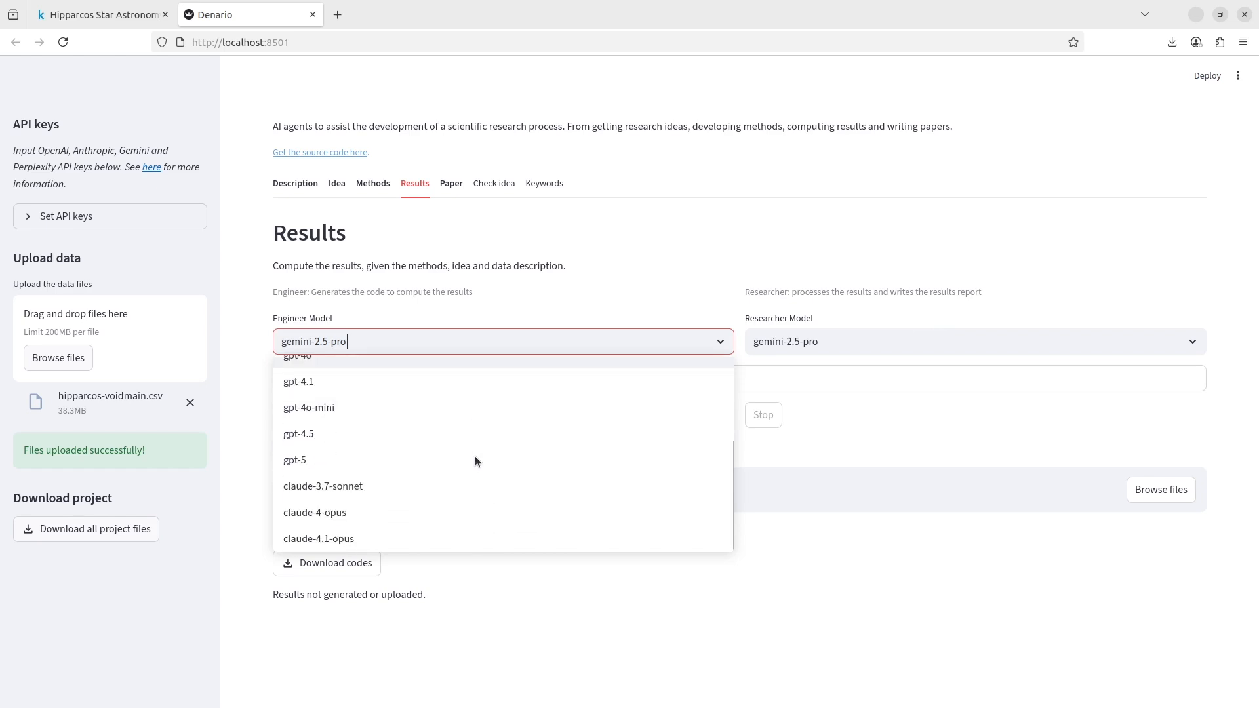
click(435, 491)
click(824, 338)
scroll(832, 446, down, 3)
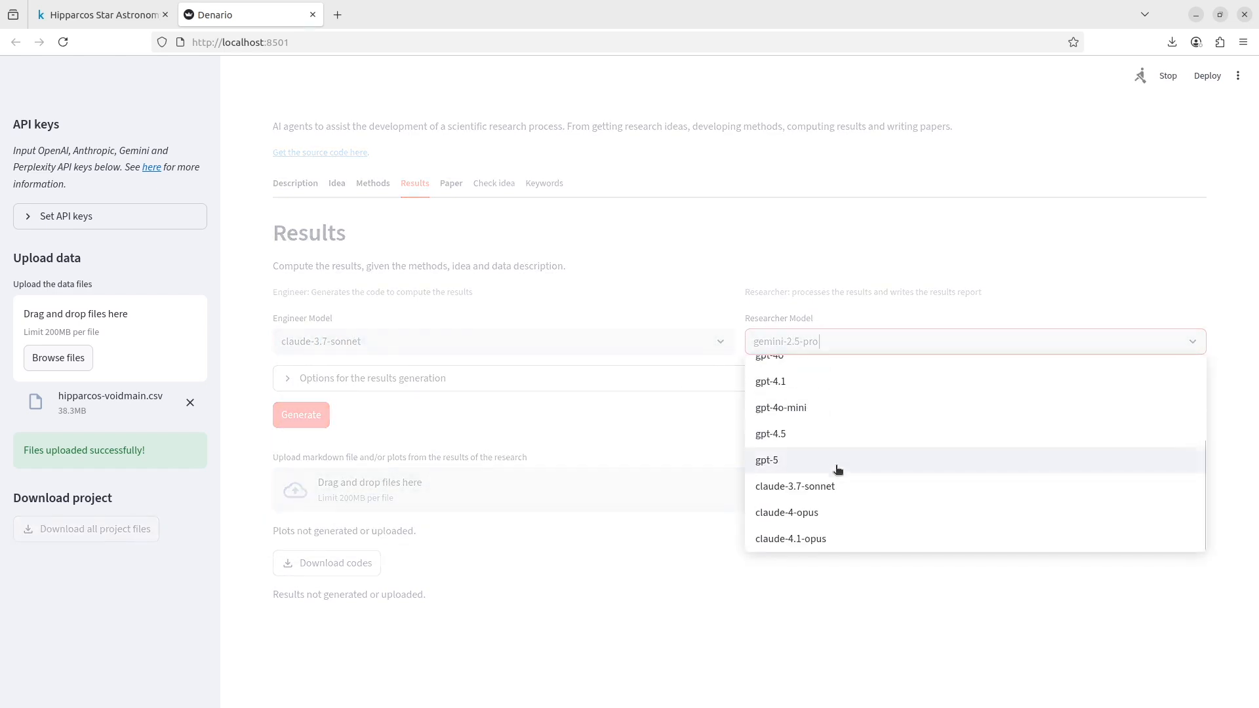
click(843, 485)
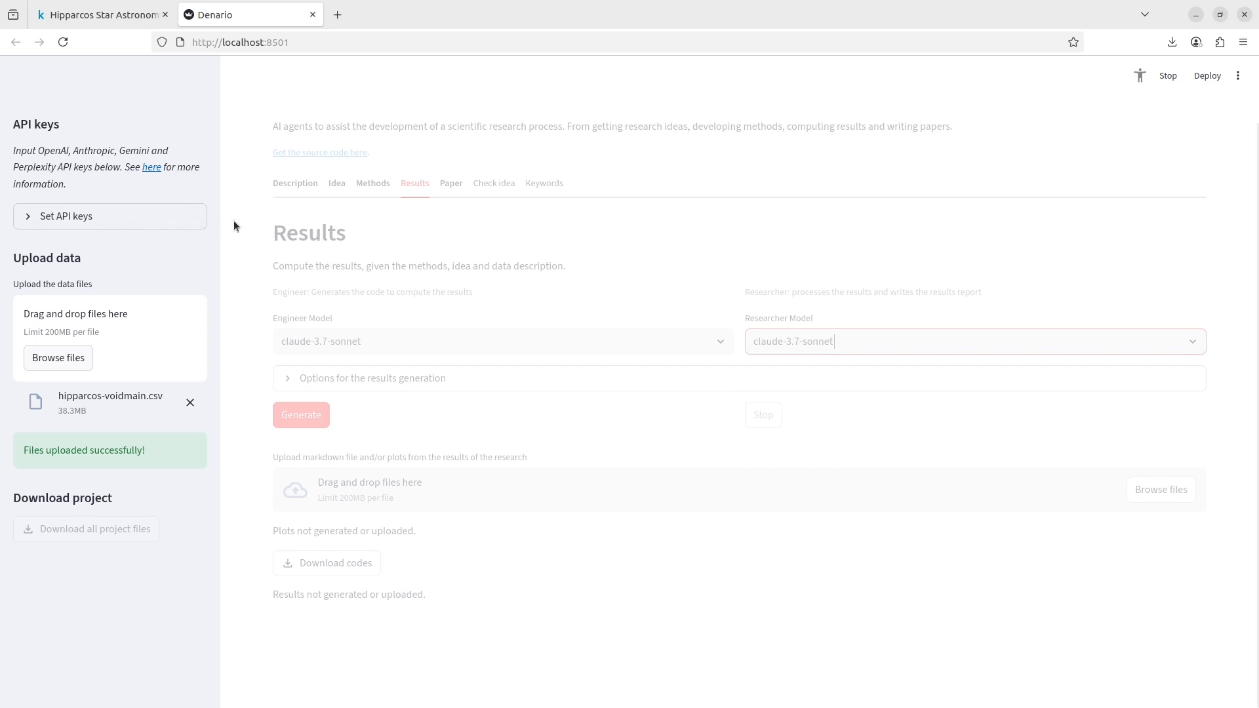
Step: Review the options for the results generation without changing them, and start generating the results
click(401, 378)
scroll(255, 358, down, 3)
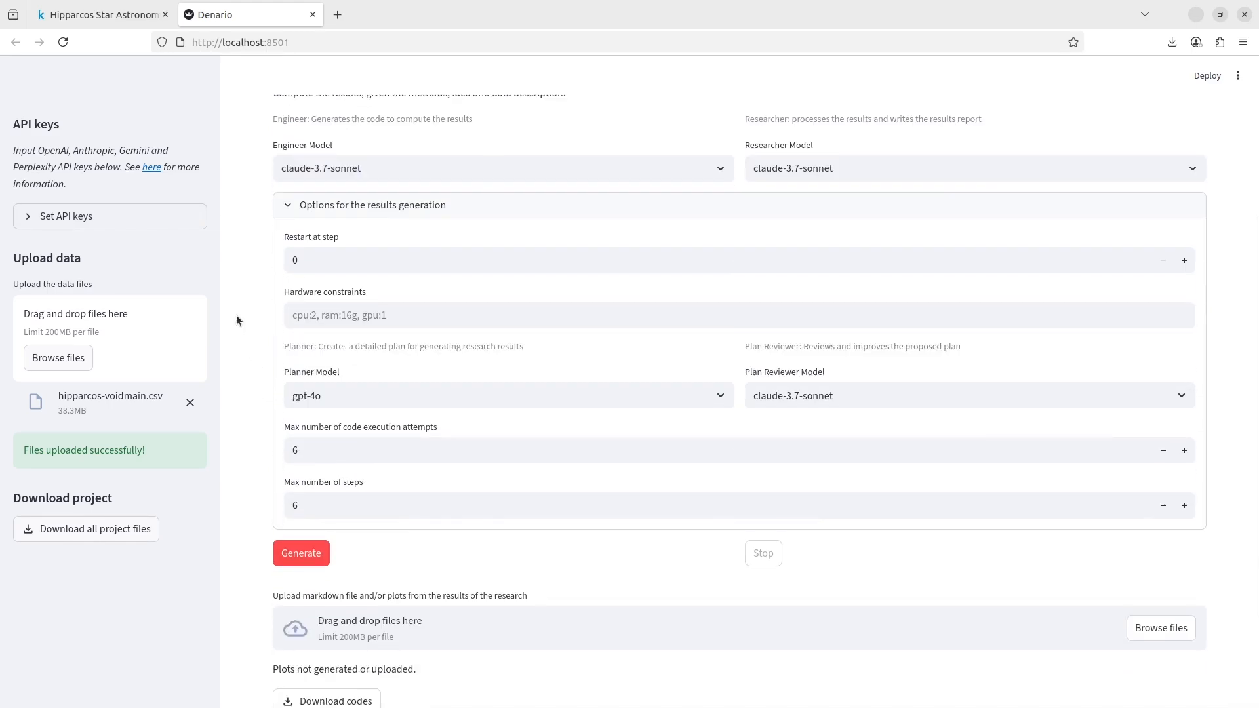
scroll(363, 556, up, 2)
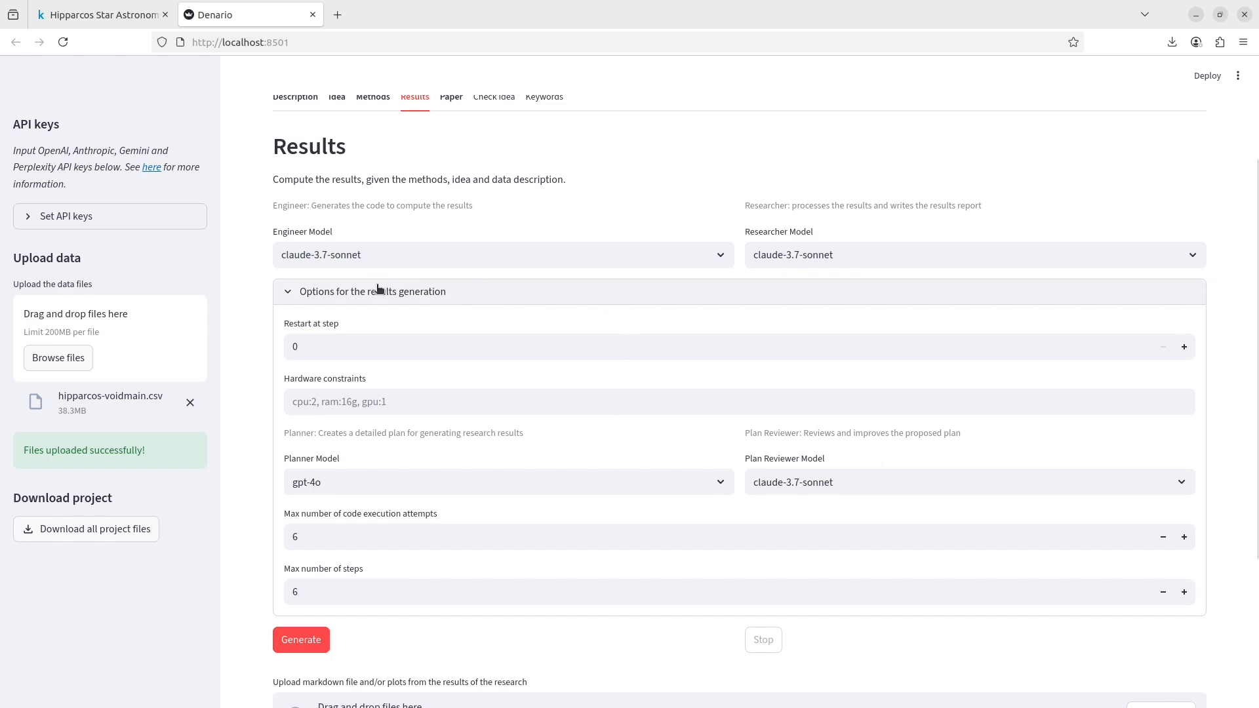
click(485, 295)
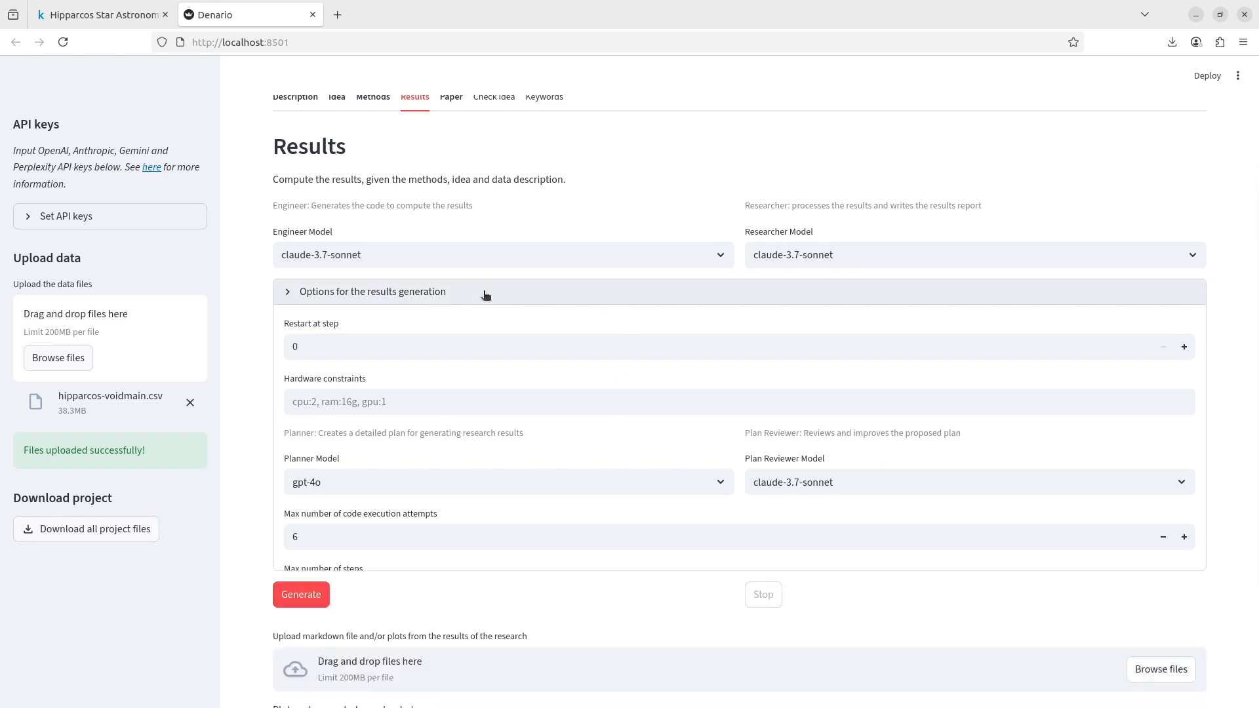
click(294, 413)
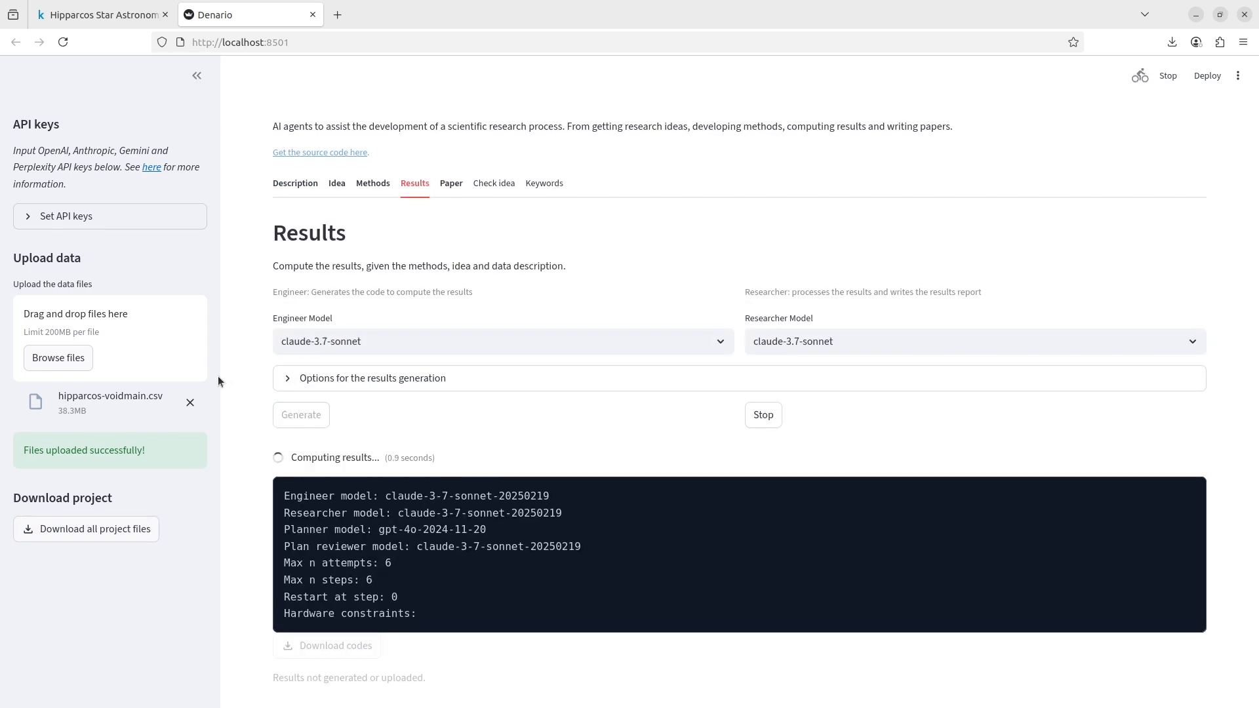
scroll(482, 418, down, 3)
scroll(245, 382, down, 1)
scroll(547, 391, down, 2)
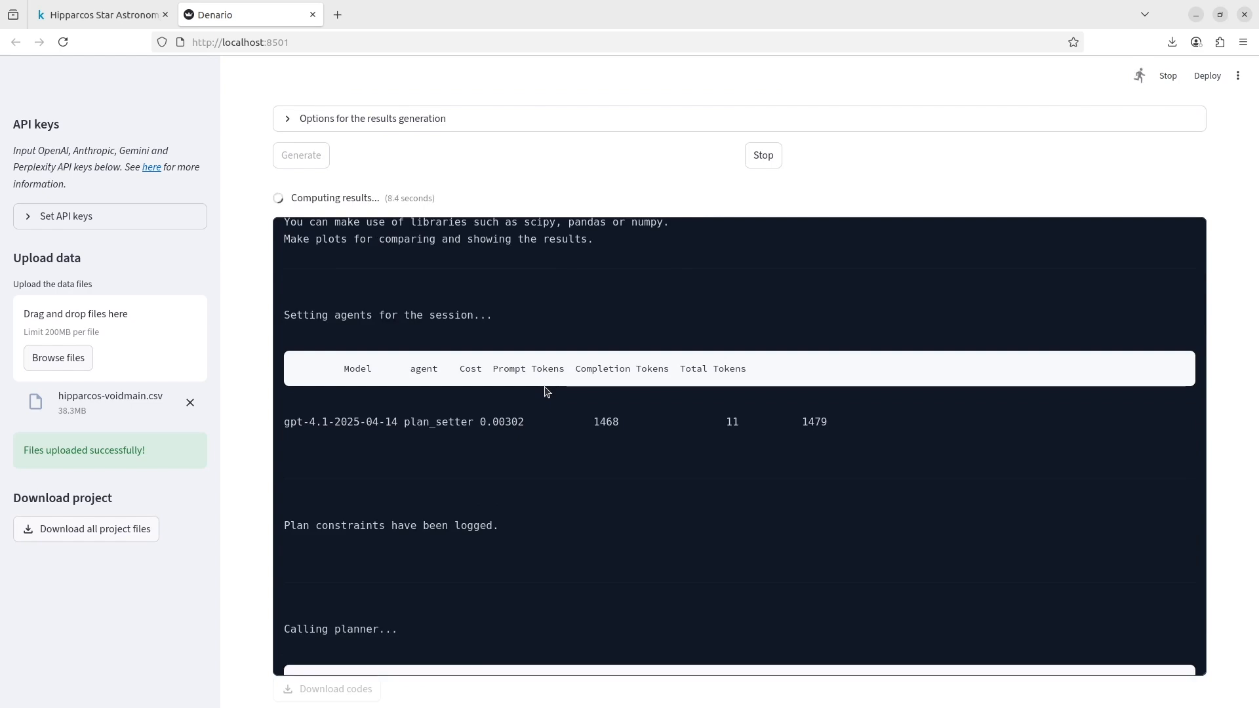
Step: Examine the results generation log, from the planner's step-by-step plan to the plan reviewer's recommendations
scroll(547, 393, down, 10)
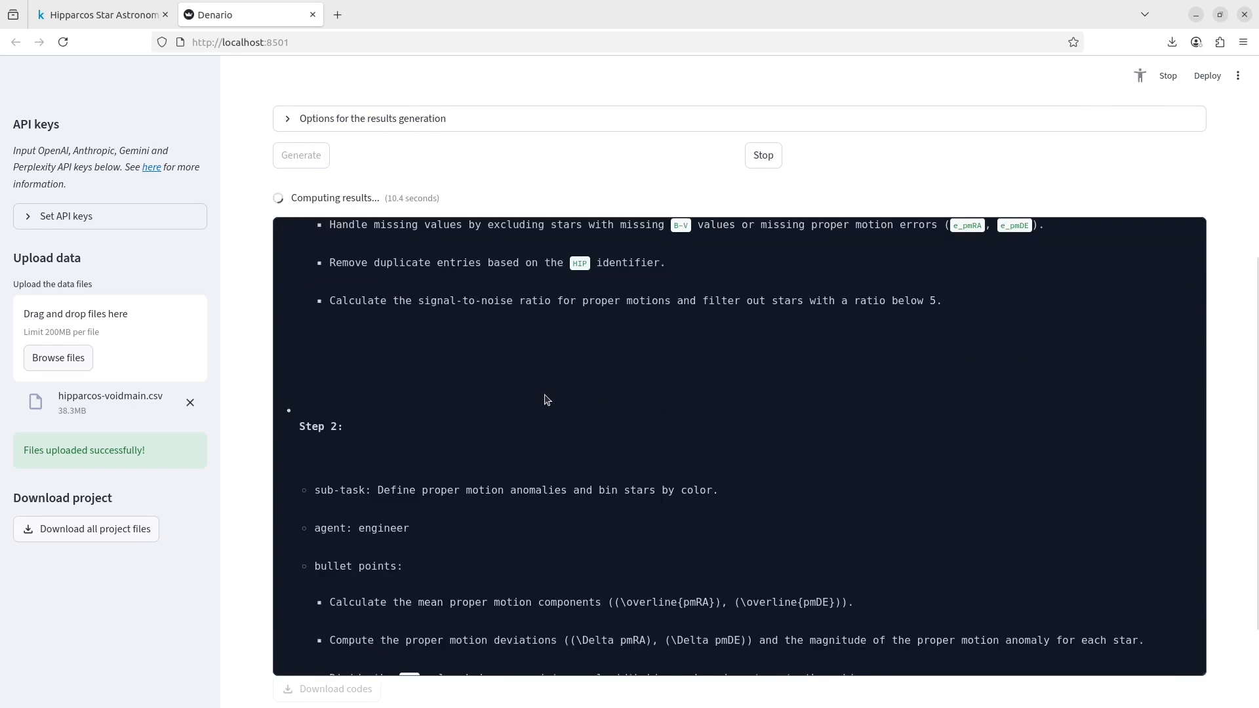
scroll(544, 402, up, 5)
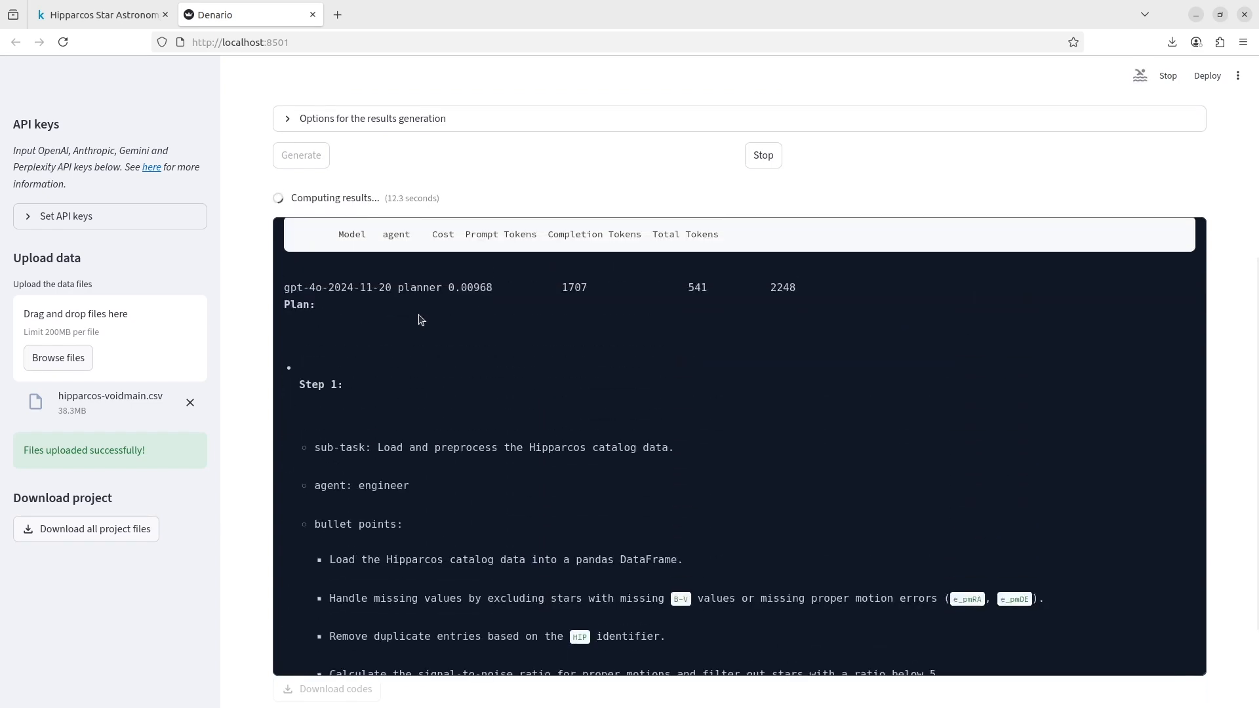
scroll(408, 320, down, 1)
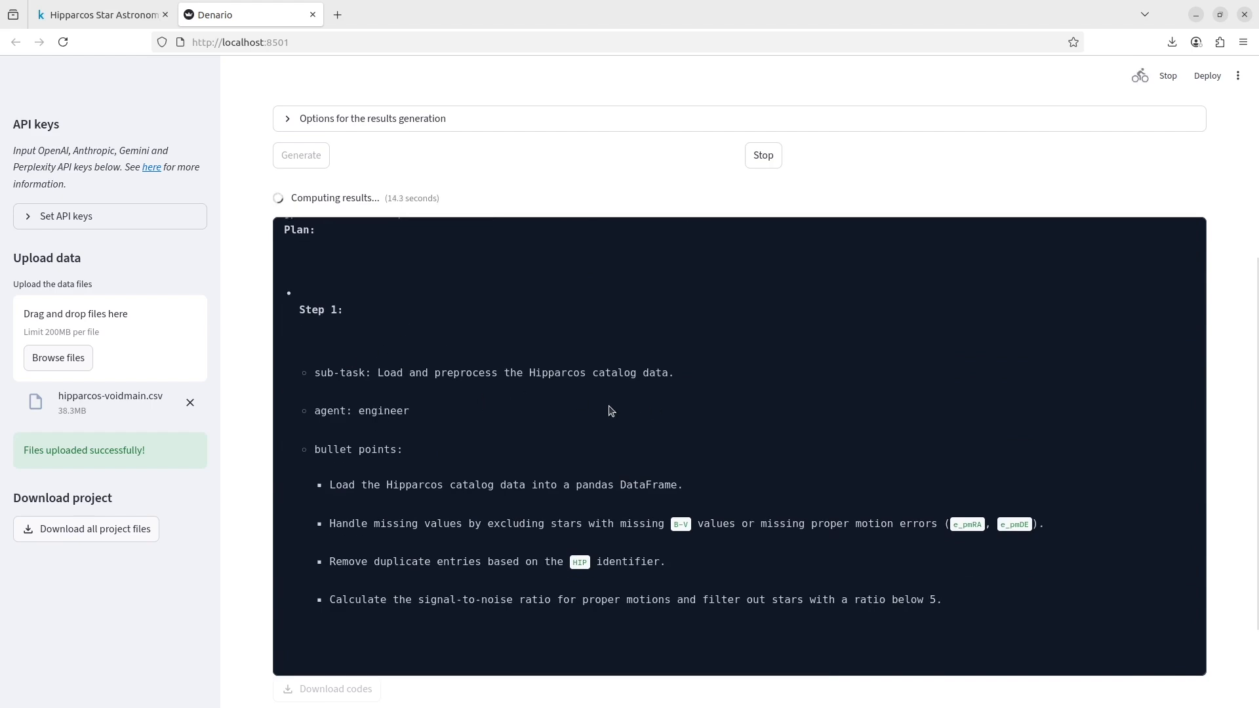
scroll(564, 395, down, 7)
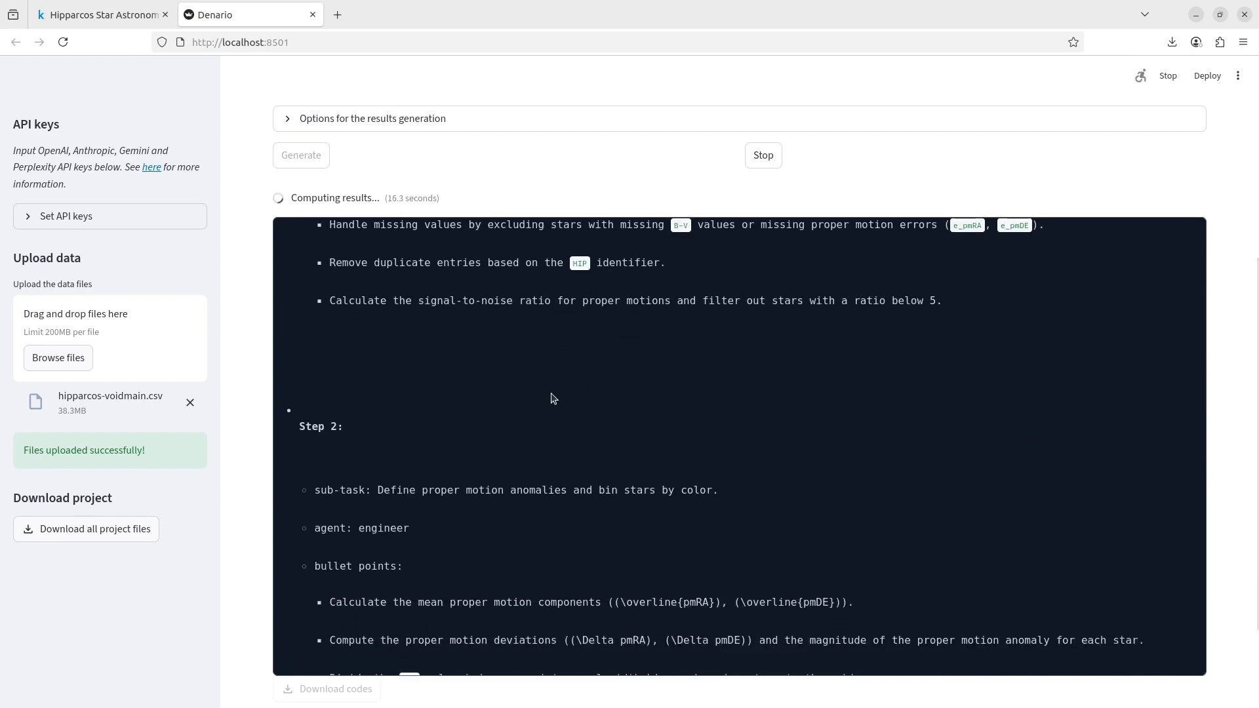
scroll(553, 398, down, 5)
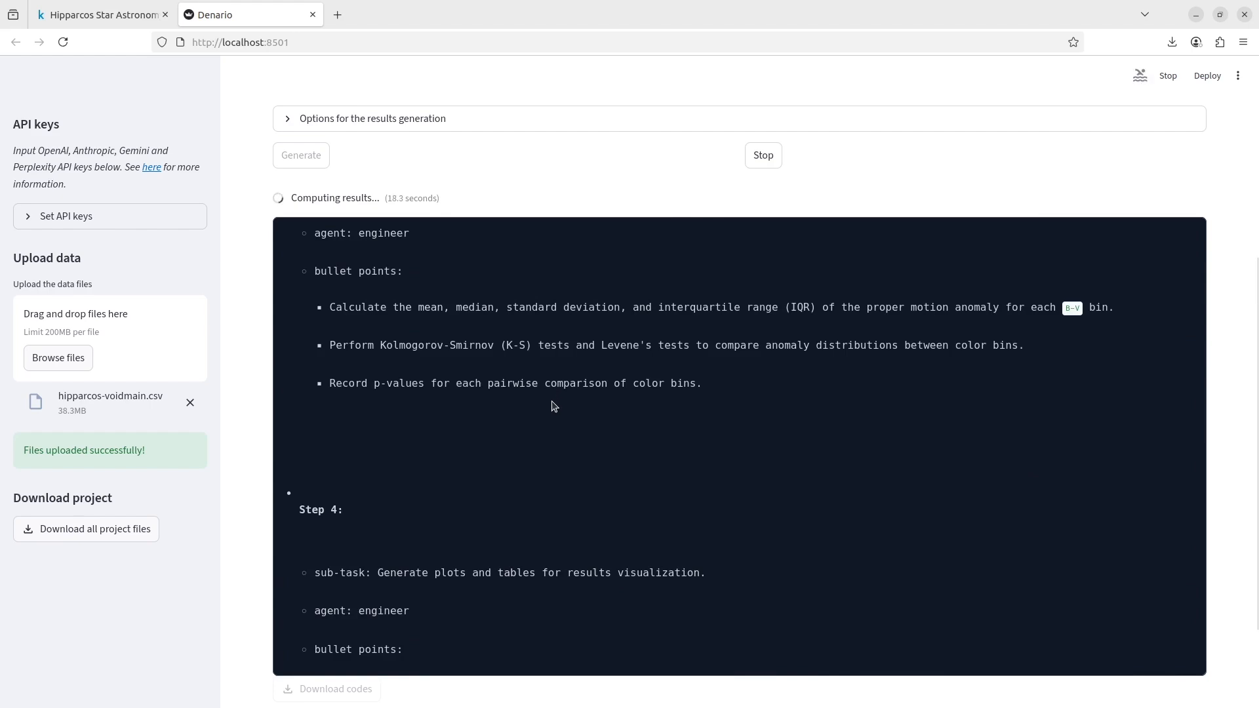
scroll(553, 405, down, 6)
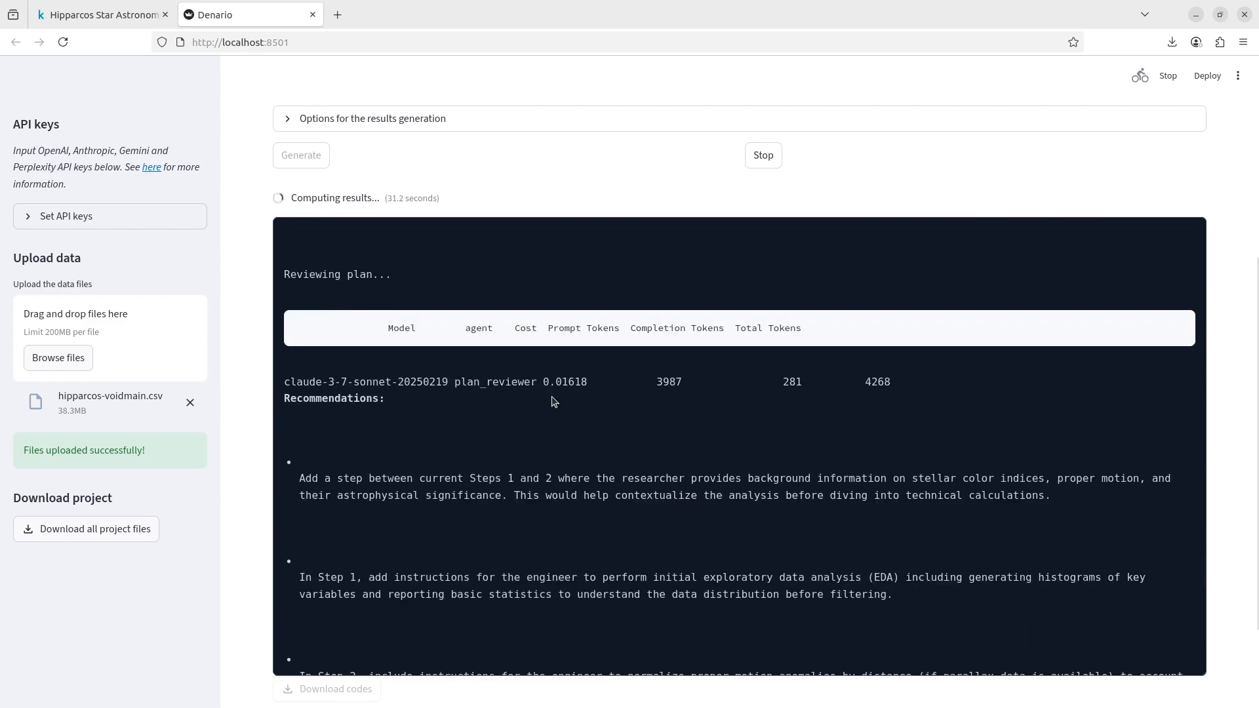
scroll(553, 400, down, 2)
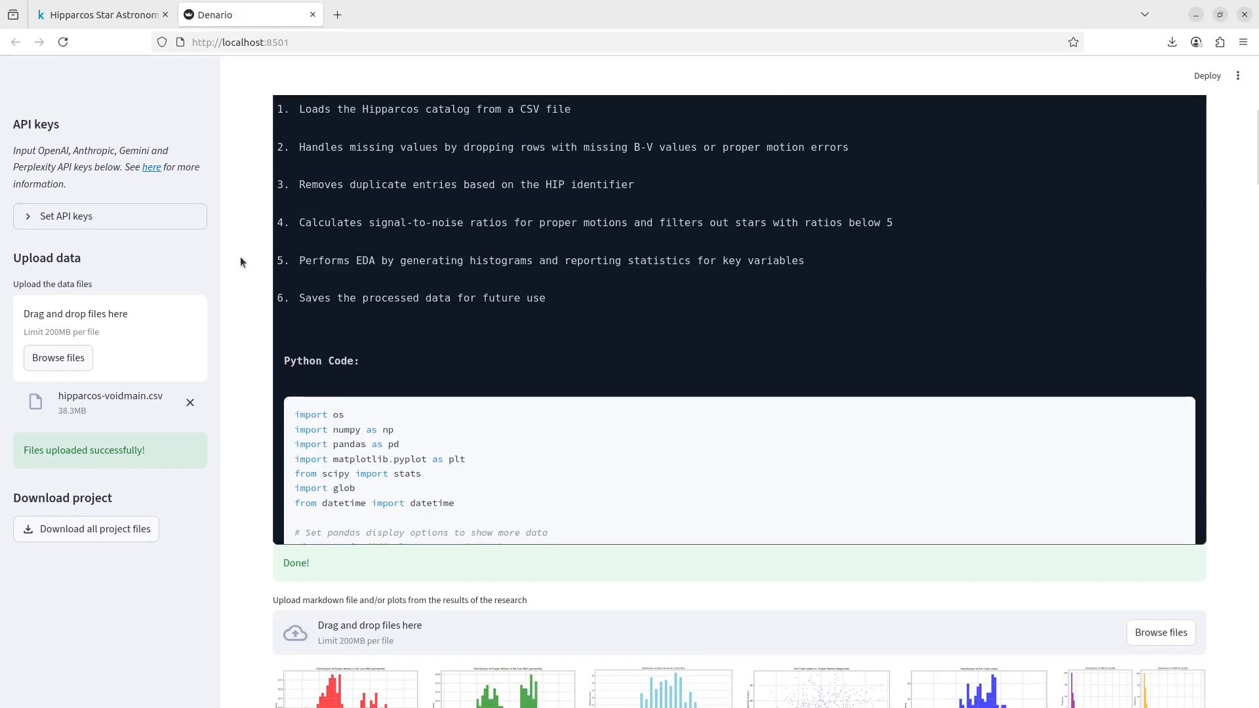
Step: Read the generated Python code in the results log, covering catalog loading, preprocessing and exploratory data analysis
scroll(676, 266, down, 3)
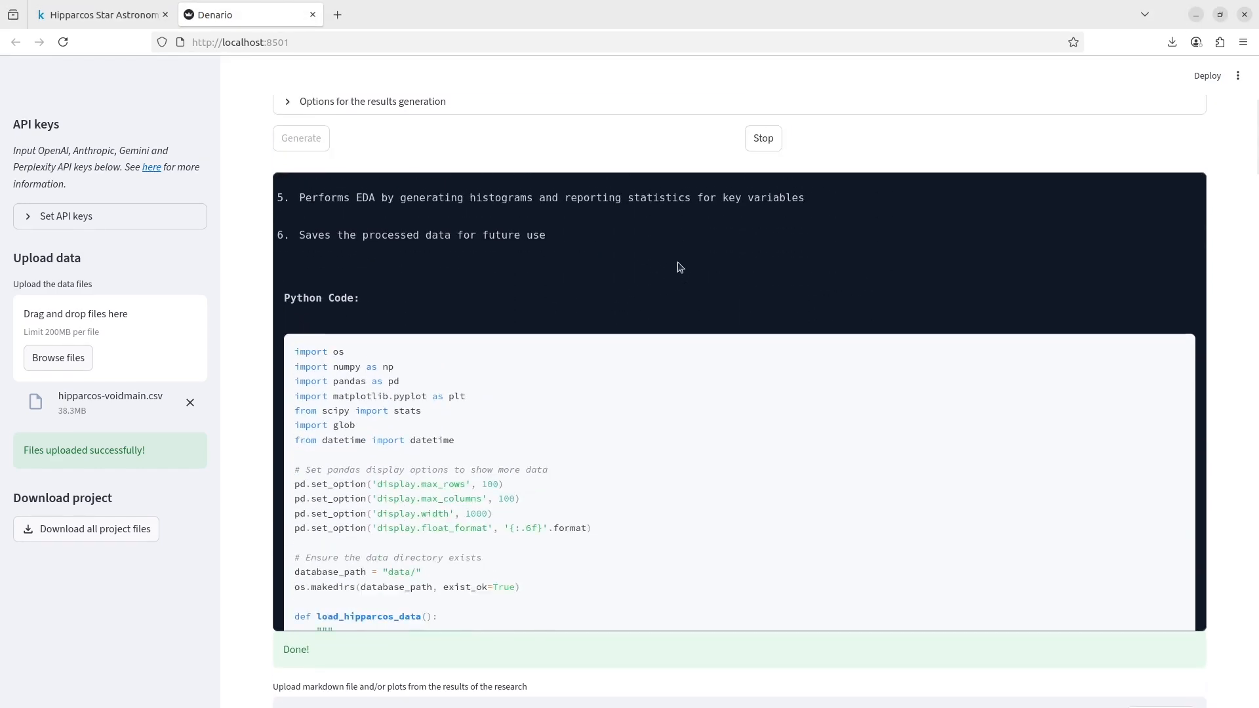
scroll(494, 294, down, 10)
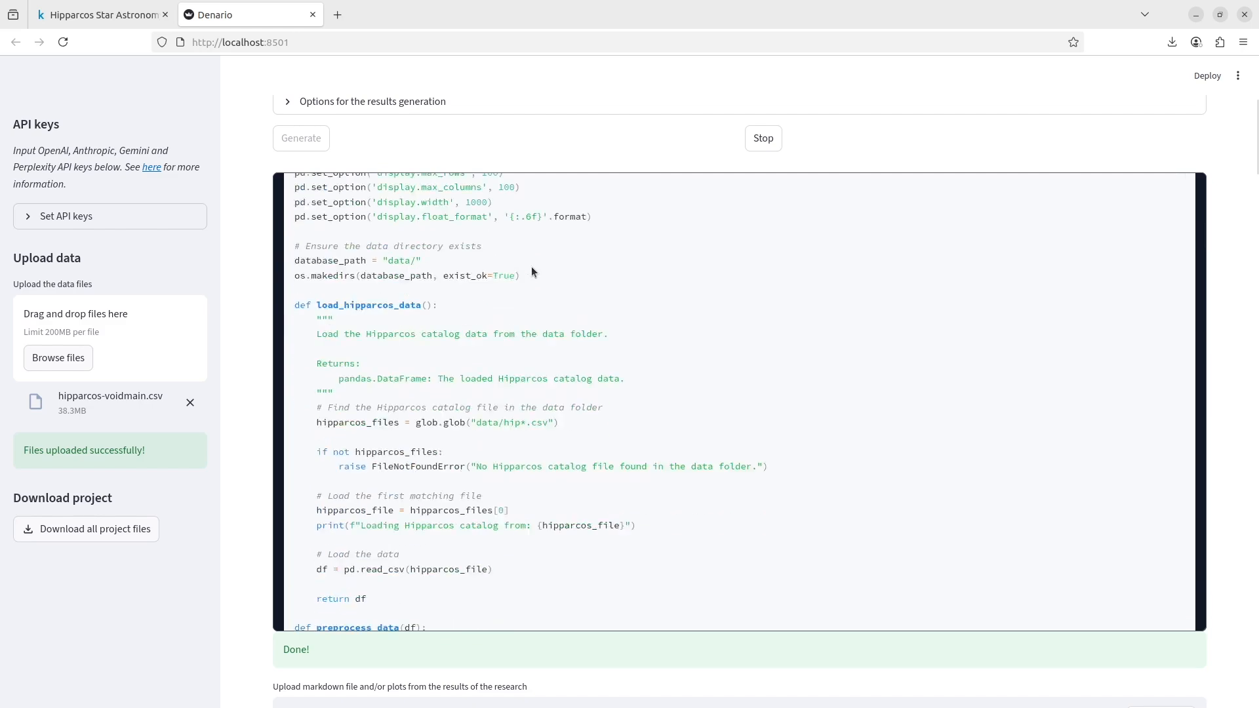
scroll(531, 266, down, 15)
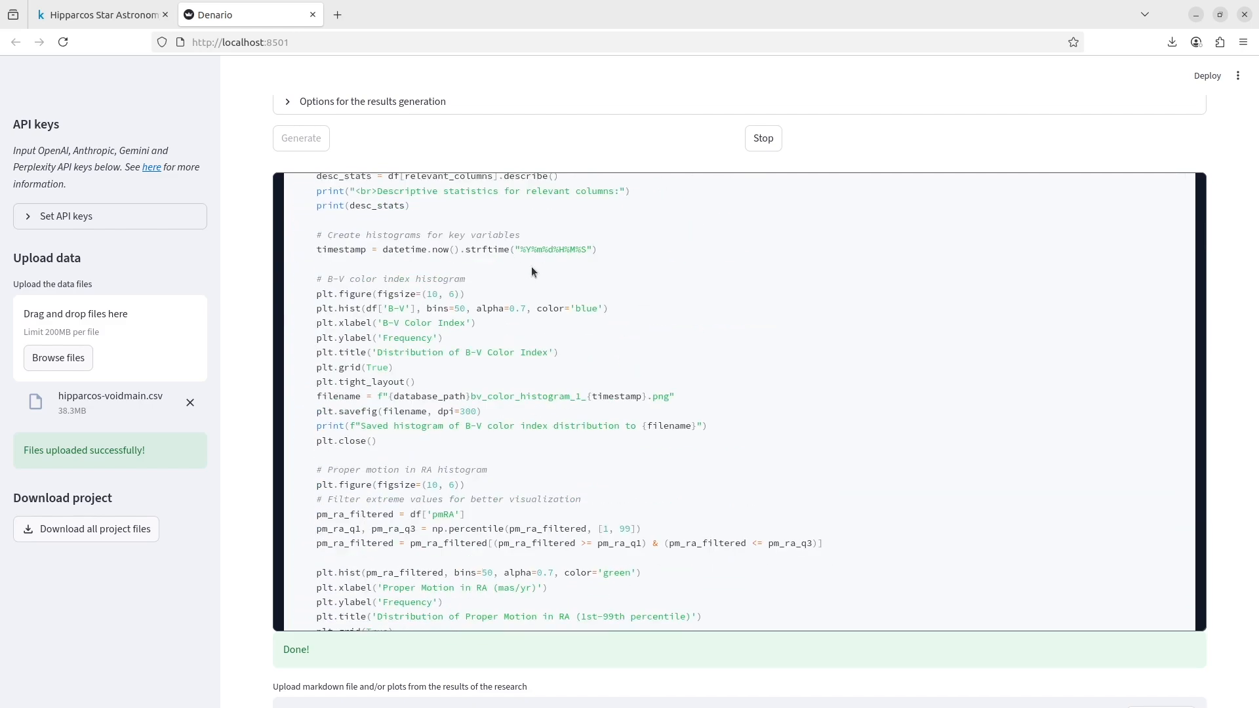
scroll(531, 266, down, 15)
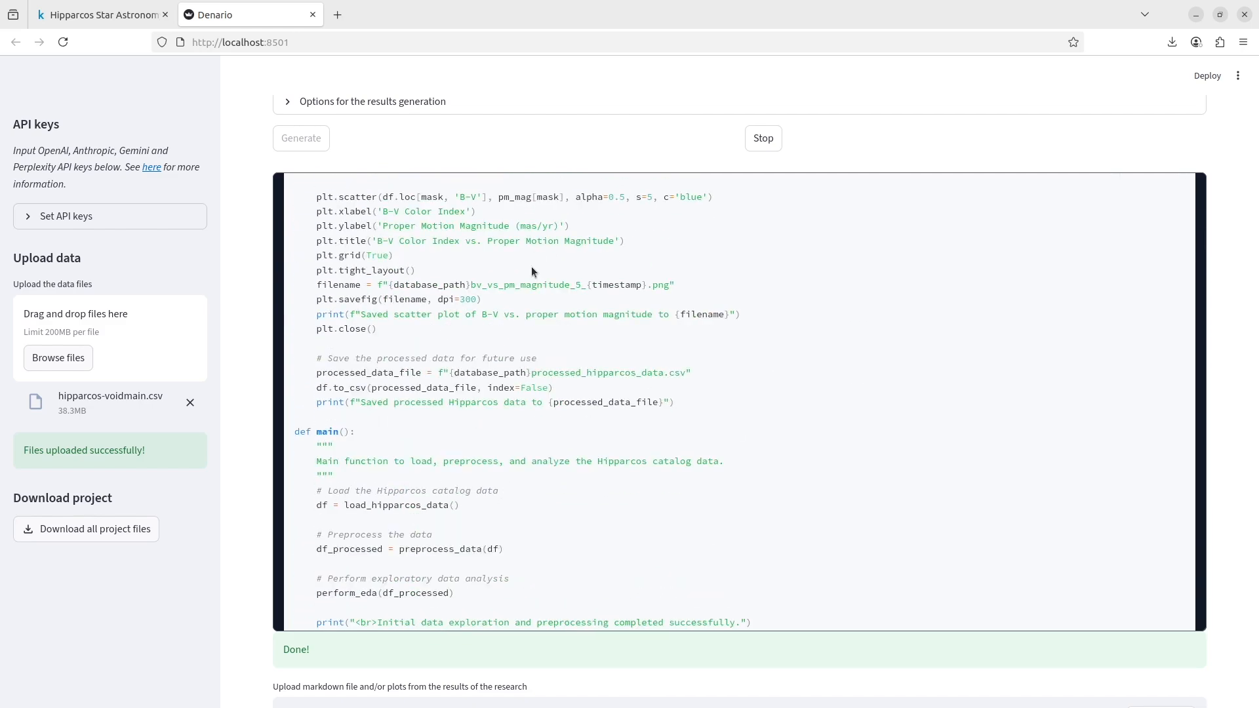
scroll(525, 285, down, 10)
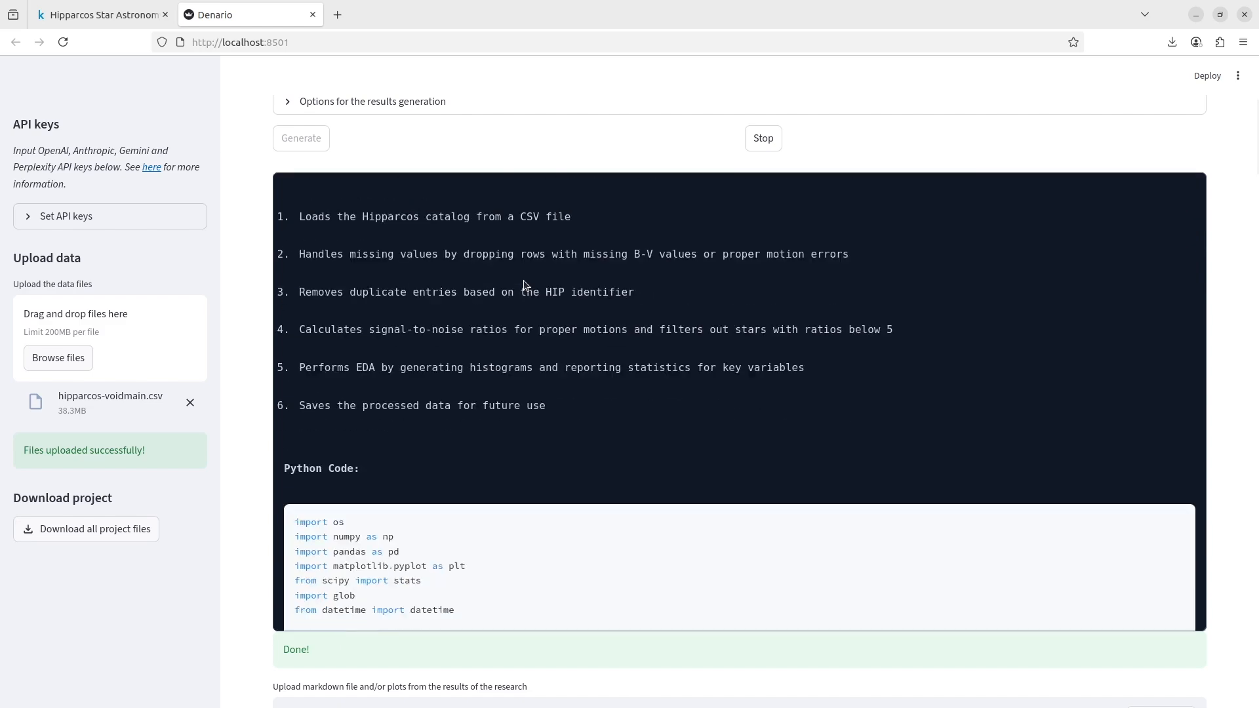
scroll(523, 285, down, 10)
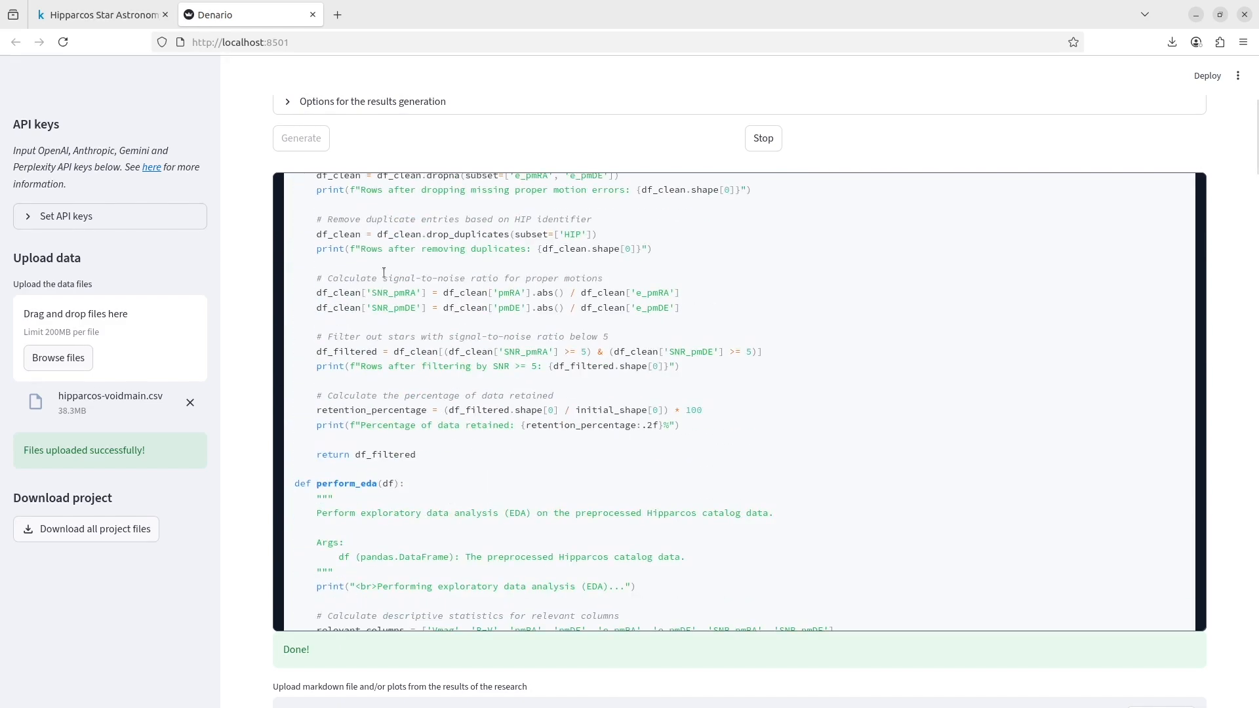
scroll(231, 251, down, 7)
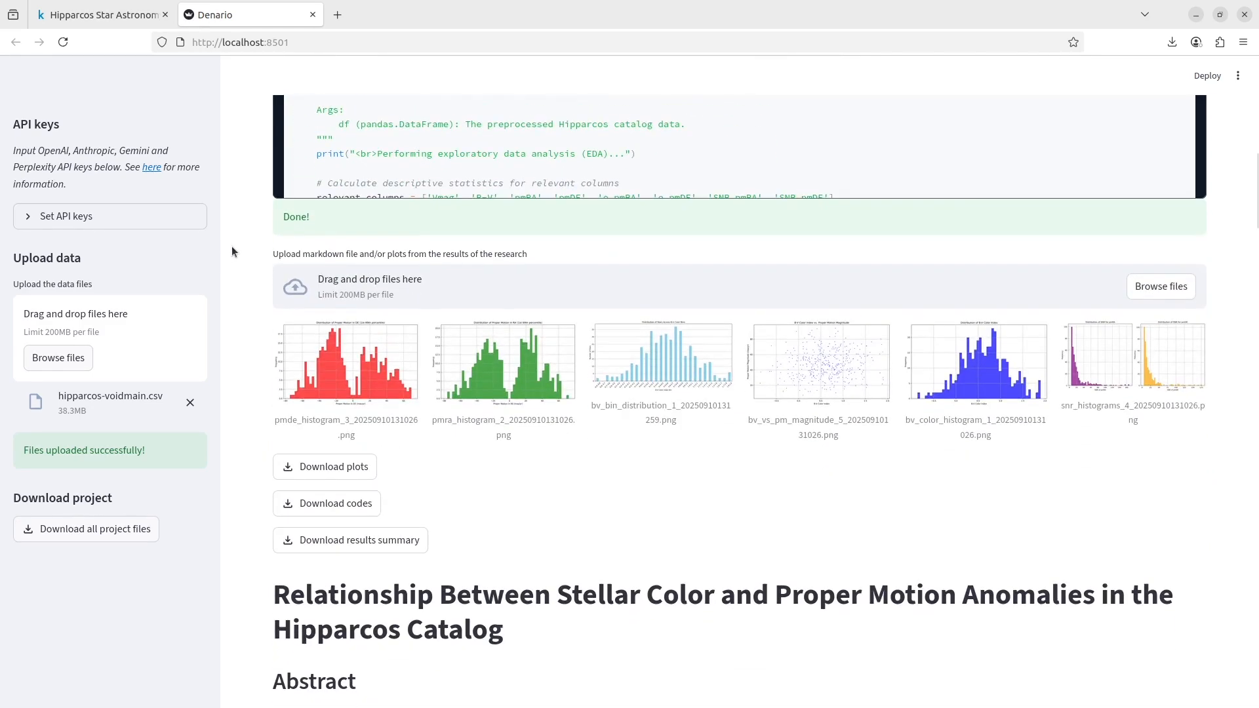
Step: Look over the generated plots and read the results report from the abstract to the recommendations for future research
scroll(232, 251, down, 1)
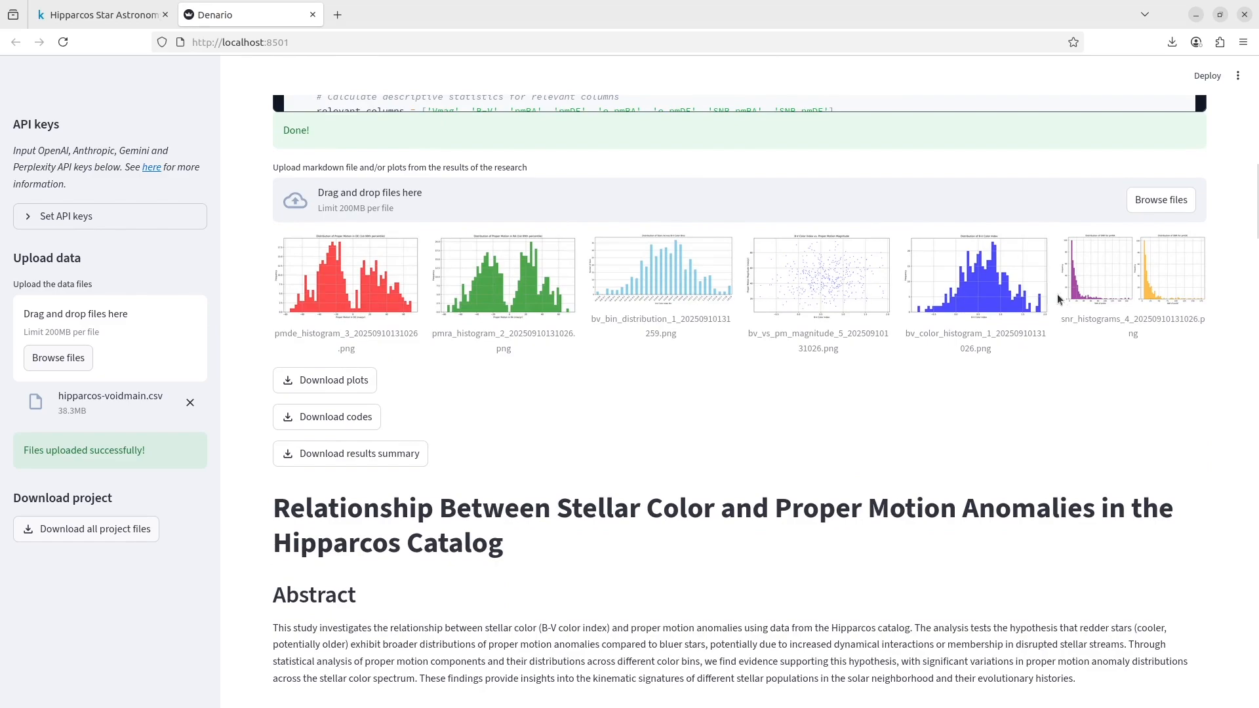
scroll(499, 334, down, 4)
scroll(499, 334, down, 15)
scroll(750, 274, down, 20)
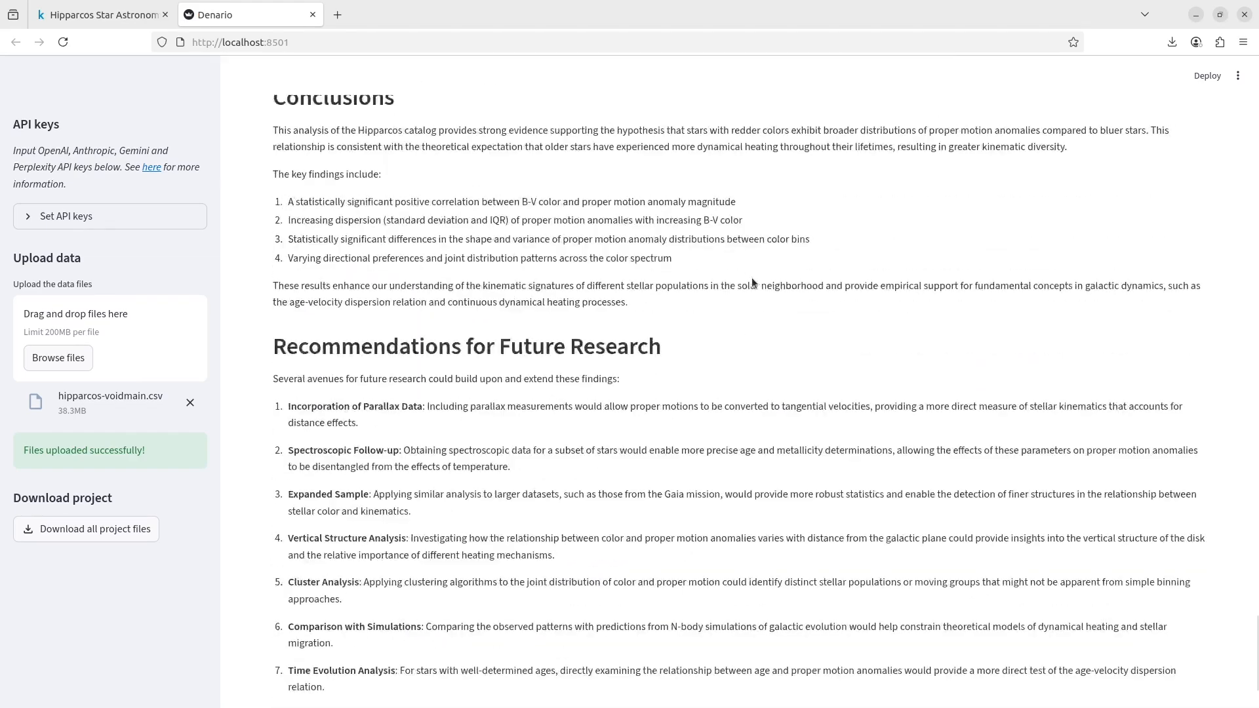
scroll(751, 277, down, 2)
scroll(751, 278, up, 20)
scroll(751, 282, up, 20)
Step: Switch to the file manager and open the codebase folder under project_app/experiment_generation_output/control in DenarioAppTutorial
click(434, 239)
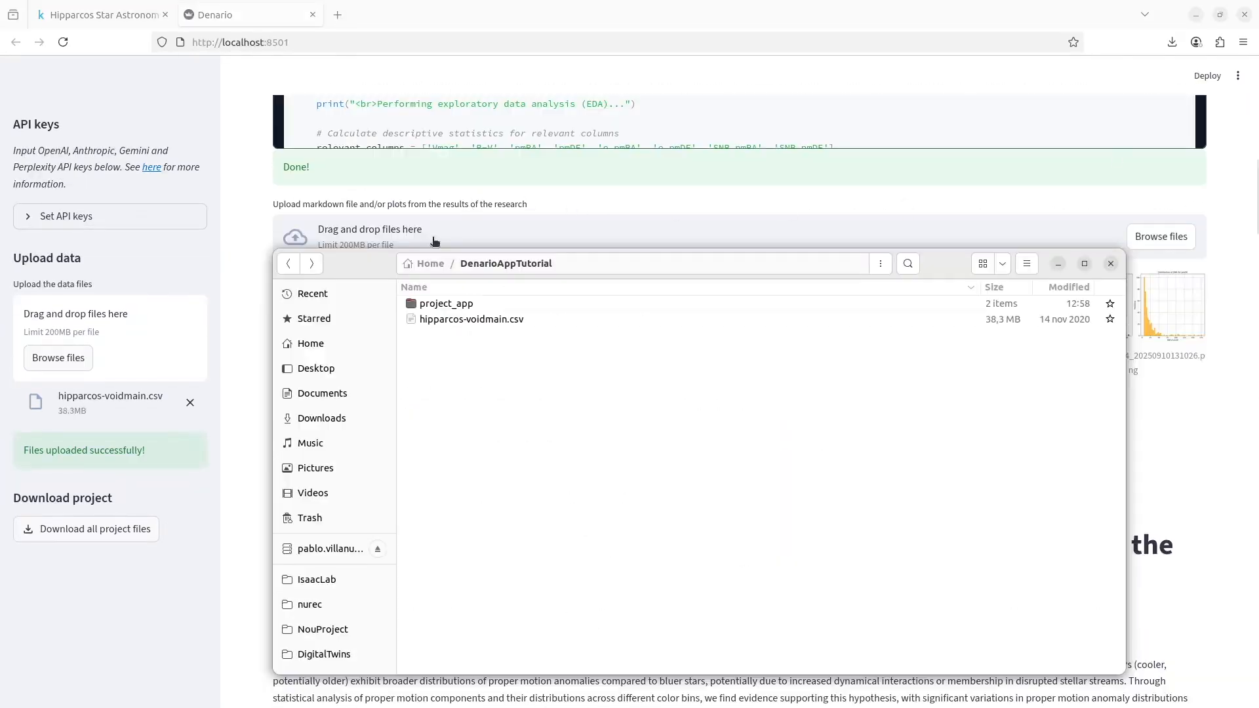
drag(377, 262, 450, 284)
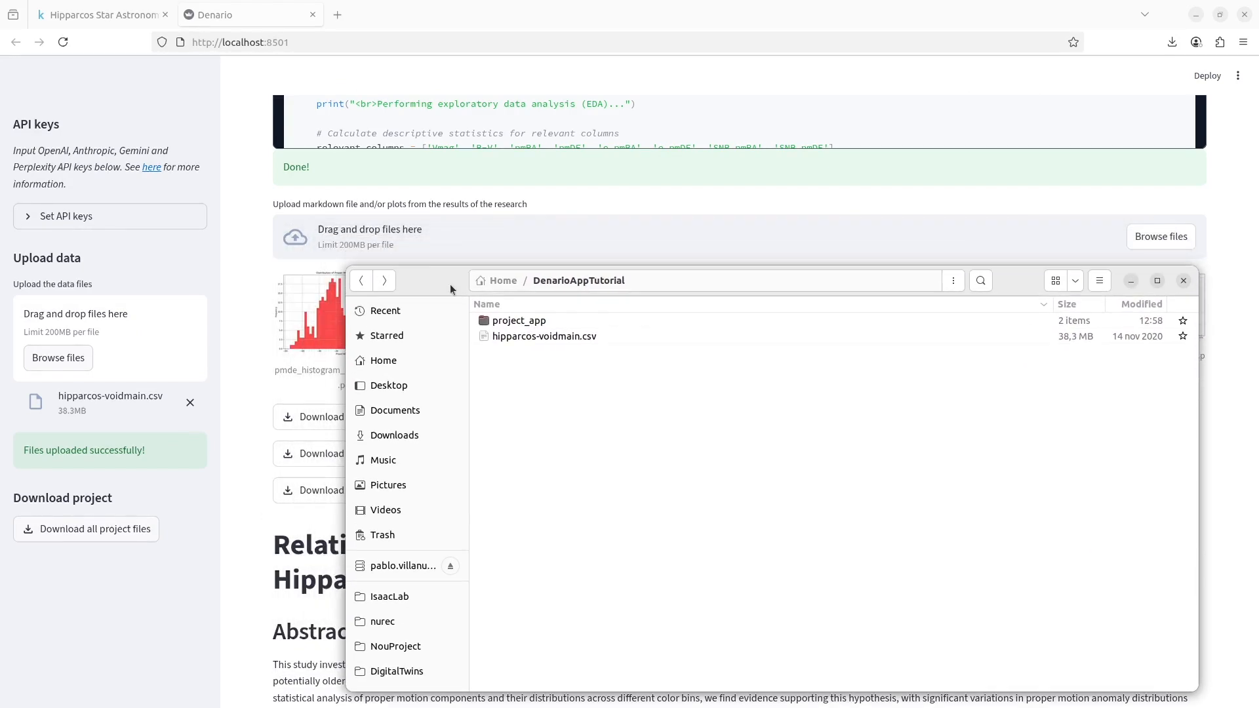
double_click(503, 323)
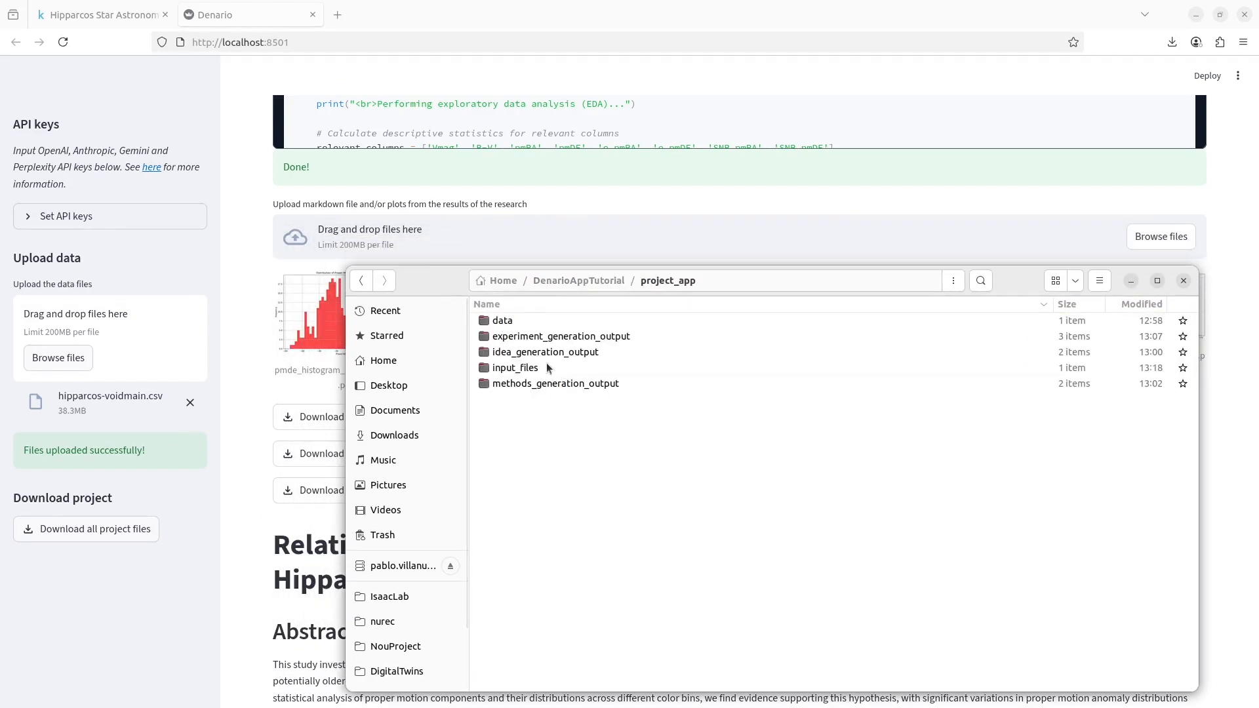
double_click(553, 337)
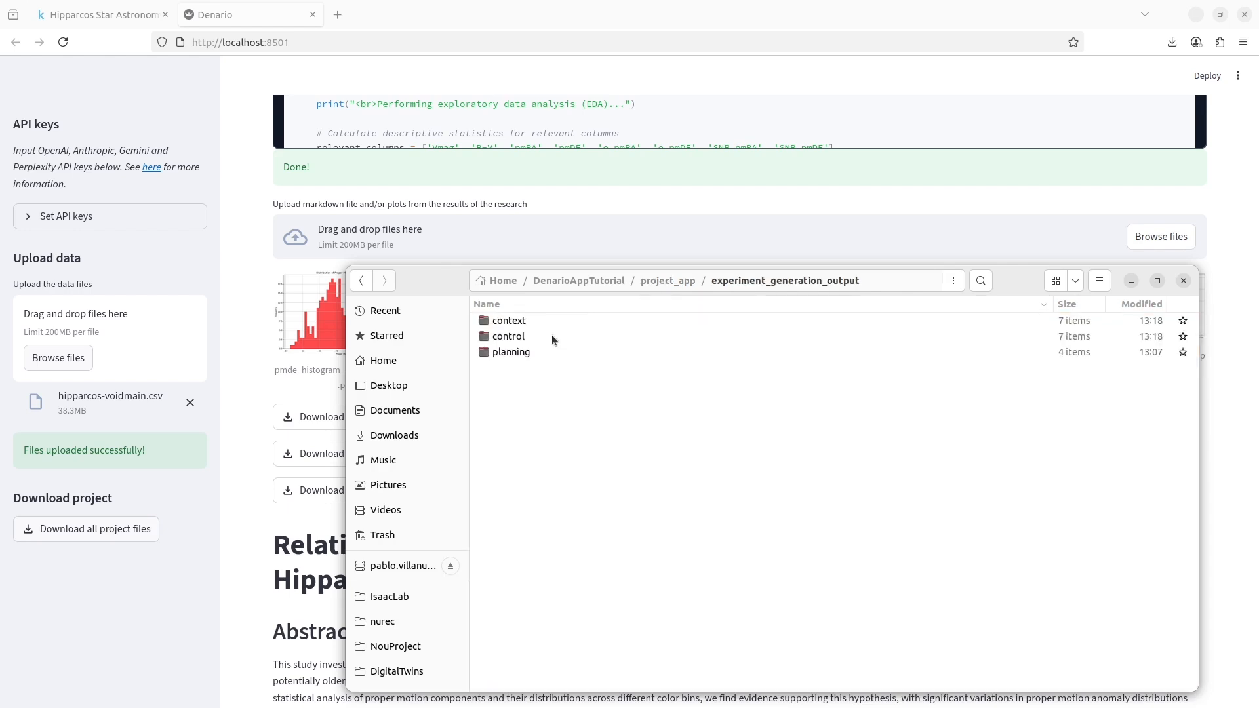
double_click(513, 338)
double_click(517, 337)
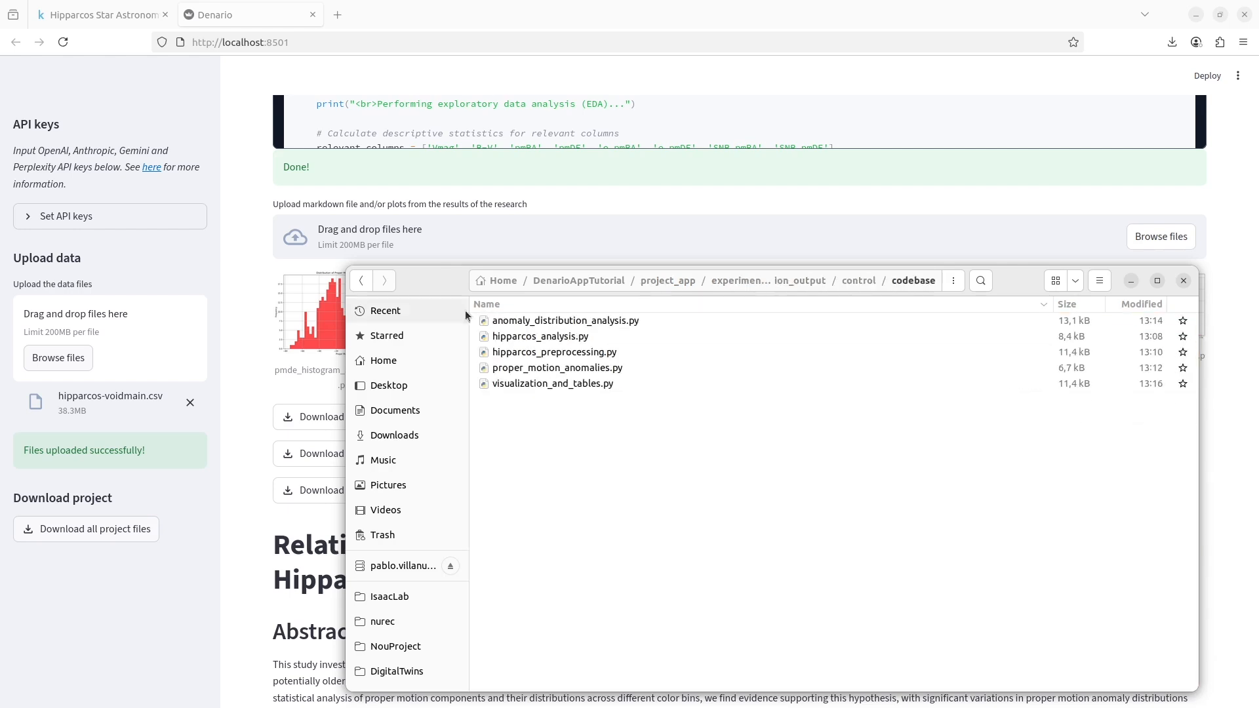
Step: Open hipparcos_analysis.py in the code editor, review its plotting and analysis code, and close the editor
double_click(537, 337)
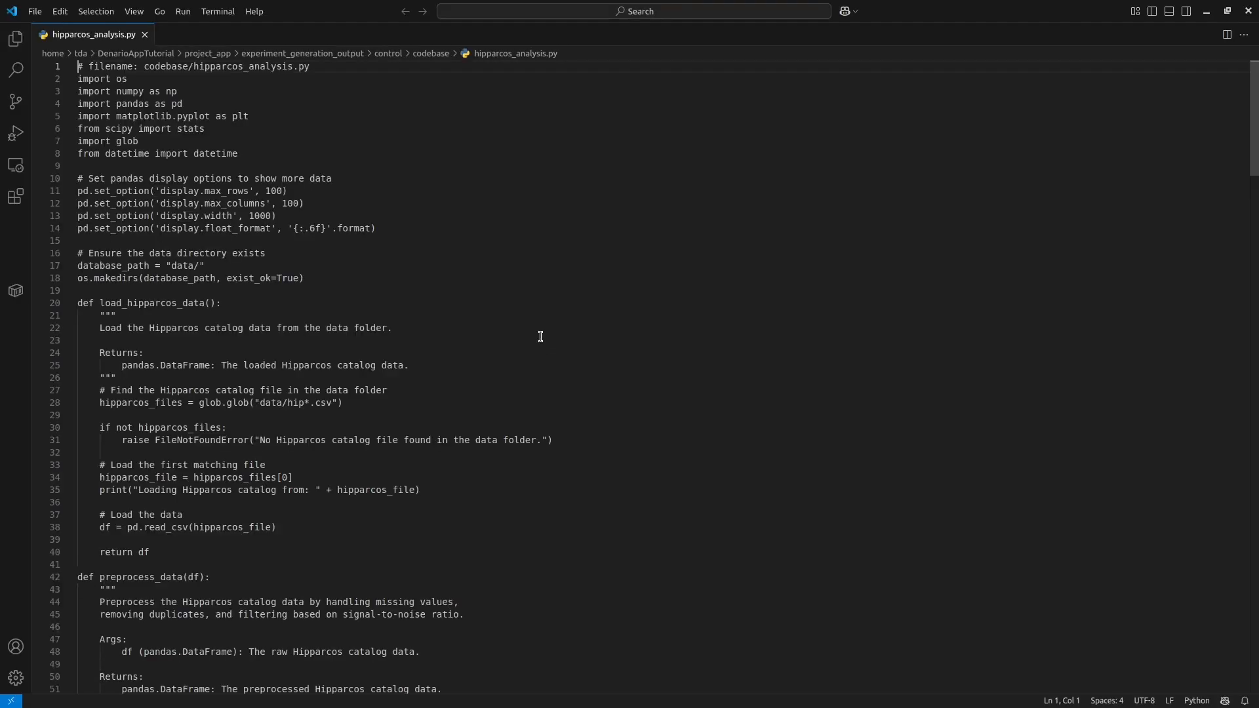
scroll(540, 336, down, 20)
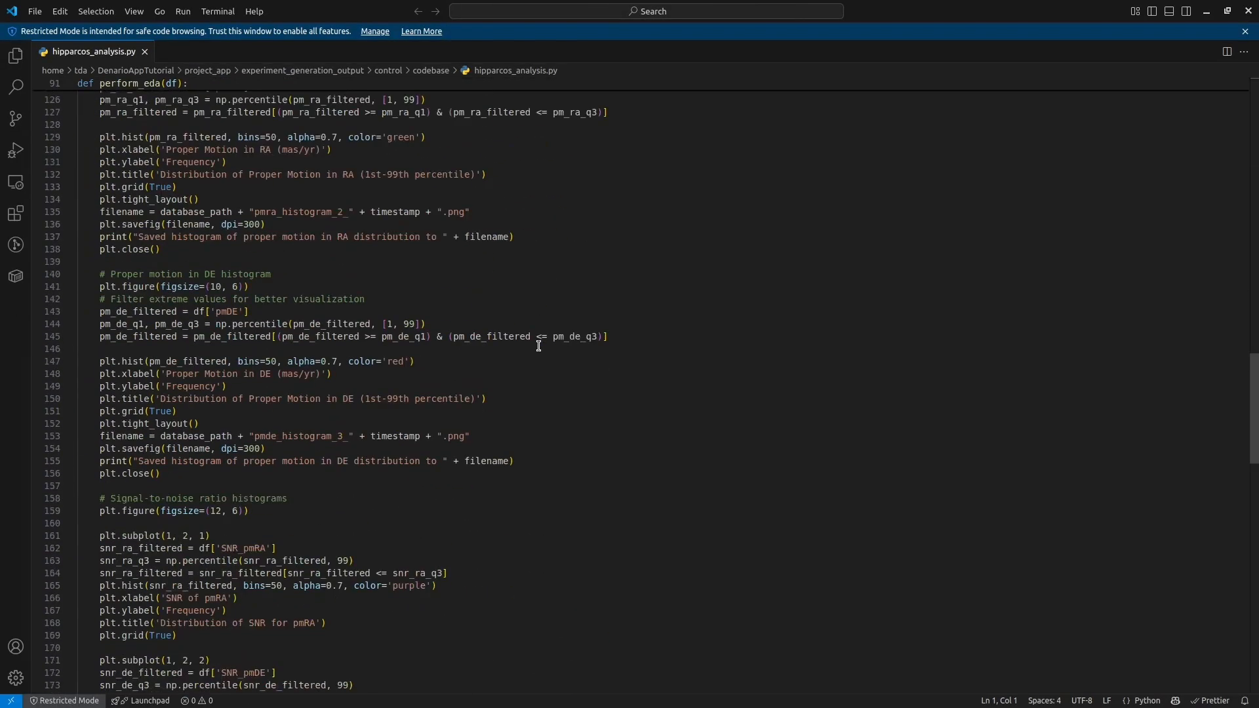
scroll(539, 346, down, 18)
scroll(538, 346, up, 8)
click(1248, 11)
Step: Return to the project_app folder and open the plots folder inside input_files
click(361, 281)
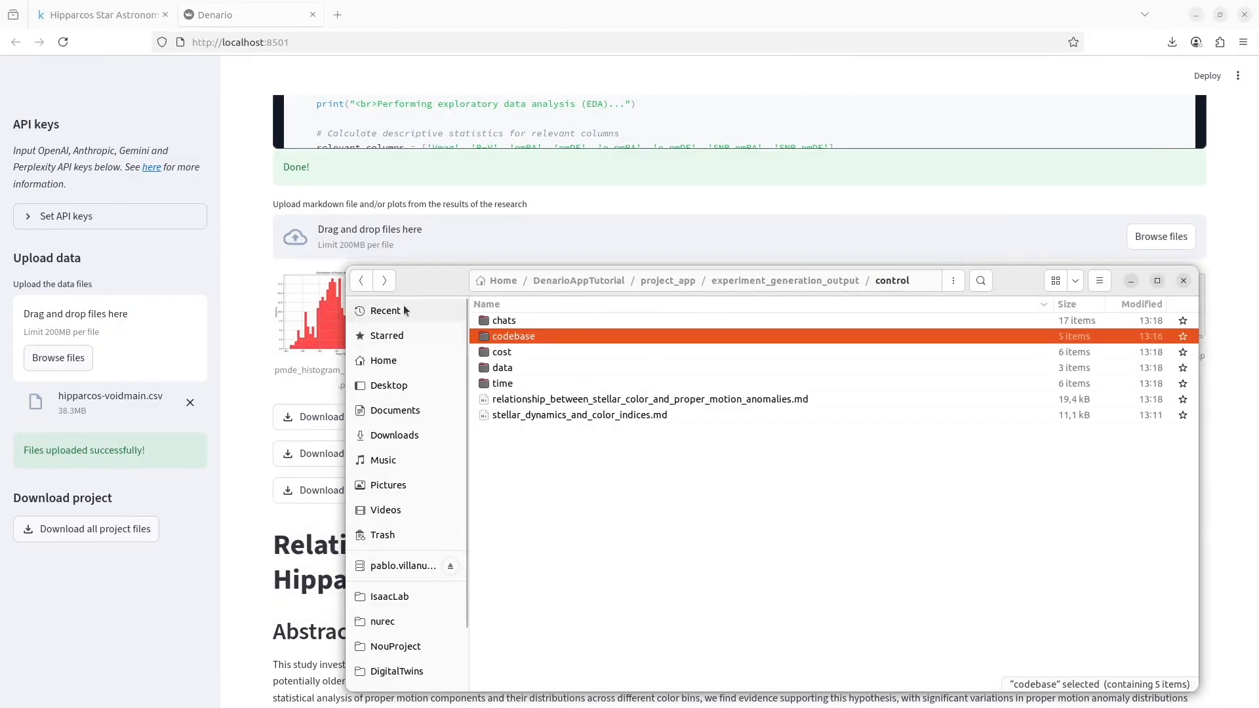
click(361, 281)
click(361, 281)
double_click(514, 367)
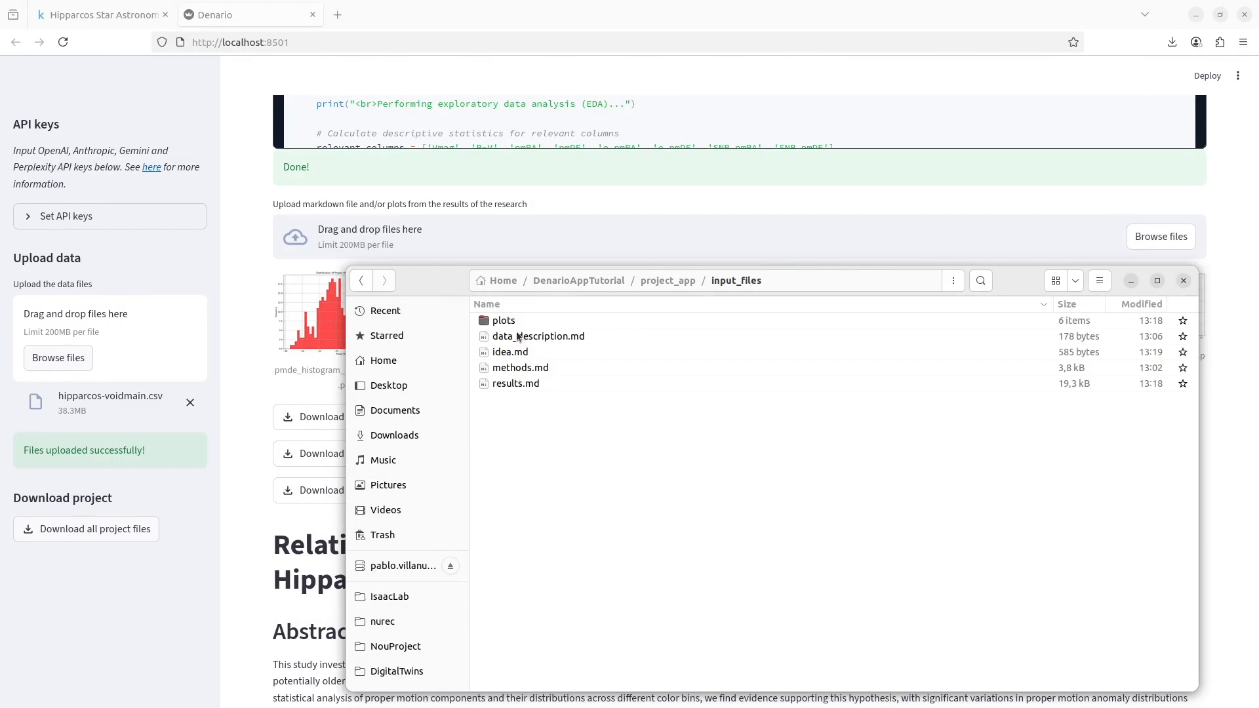
double_click(516, 321)
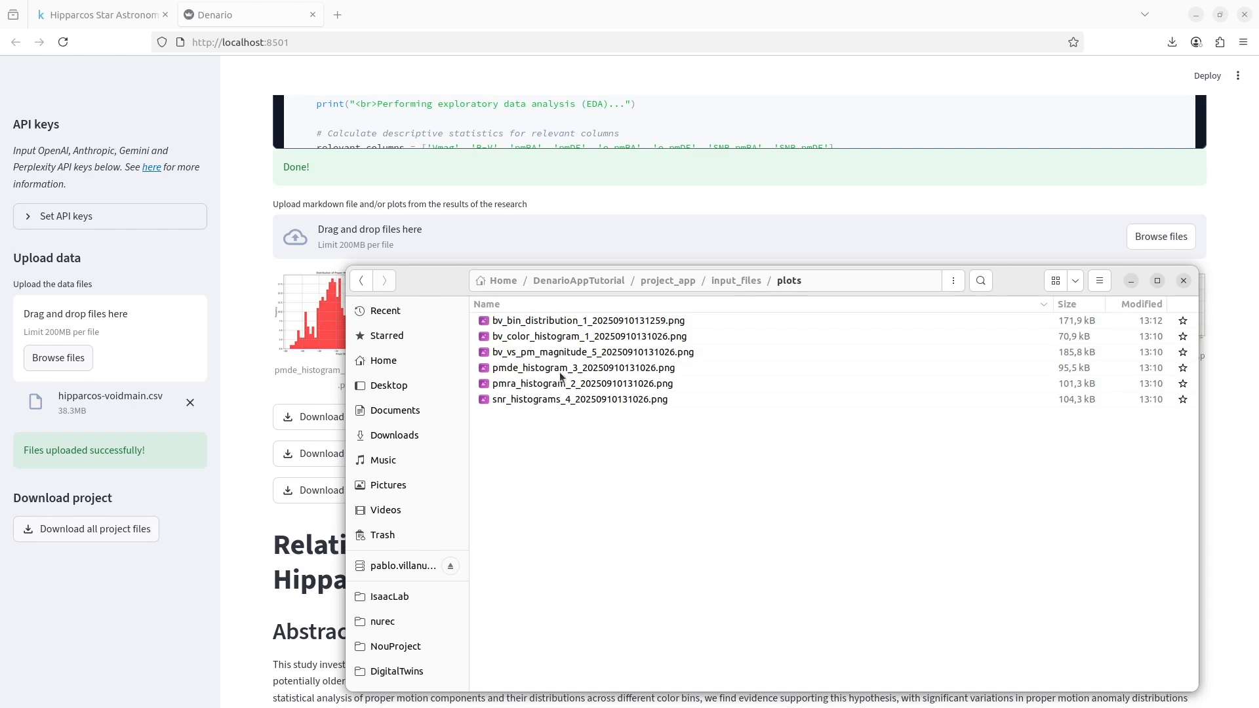
Step: View the pmde_histogram_3 plot image, close it, and leave the file manager from the input_files folder to return to Denario
double_click(558, 371)
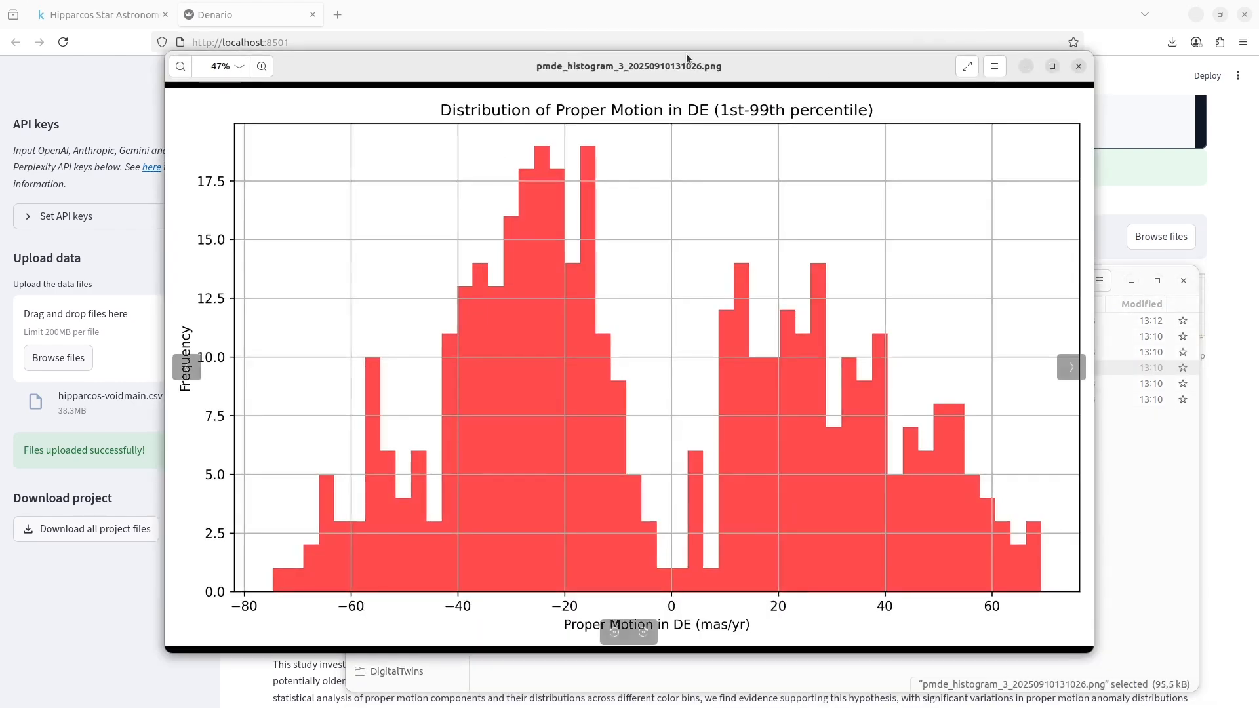
click(1078, 66)
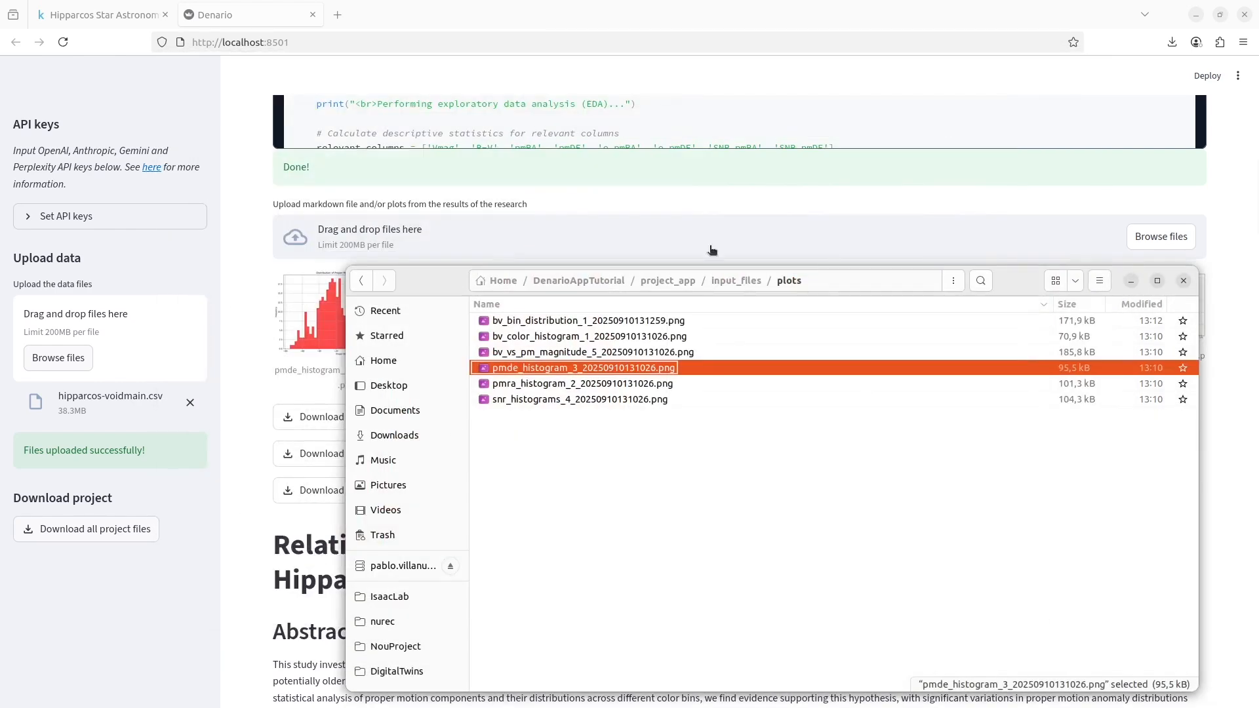
click(367, 281)
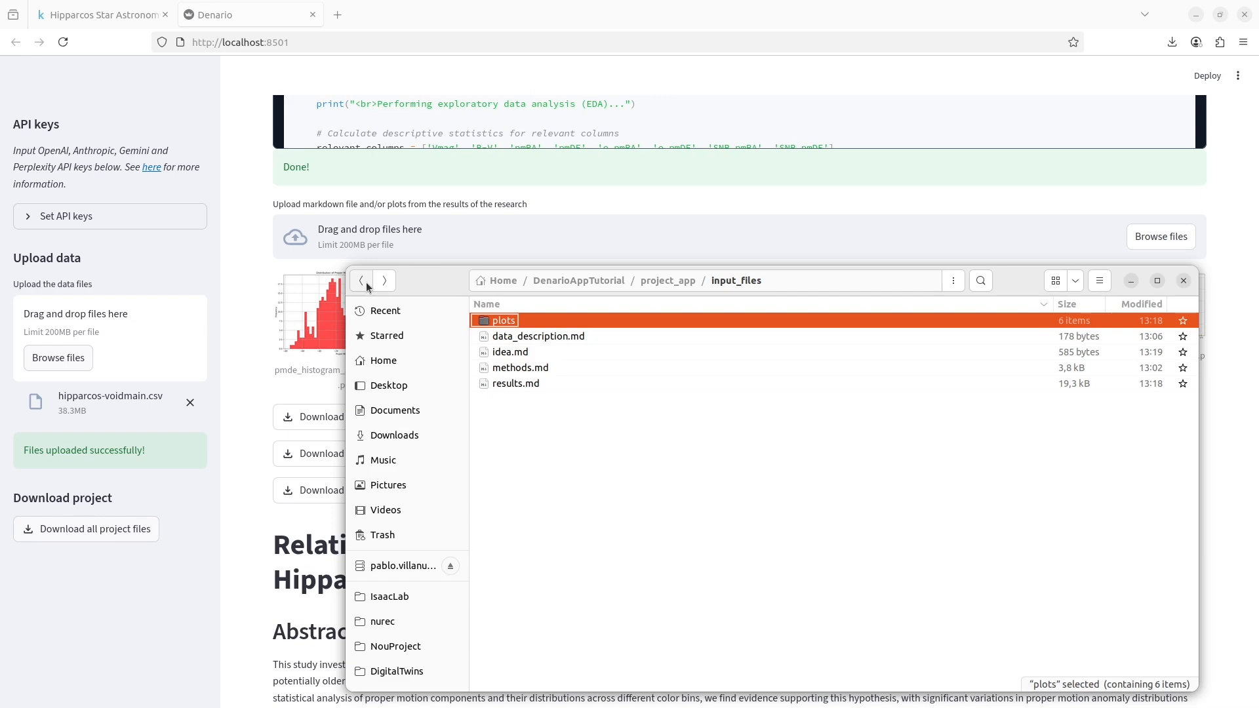
key(Escape)
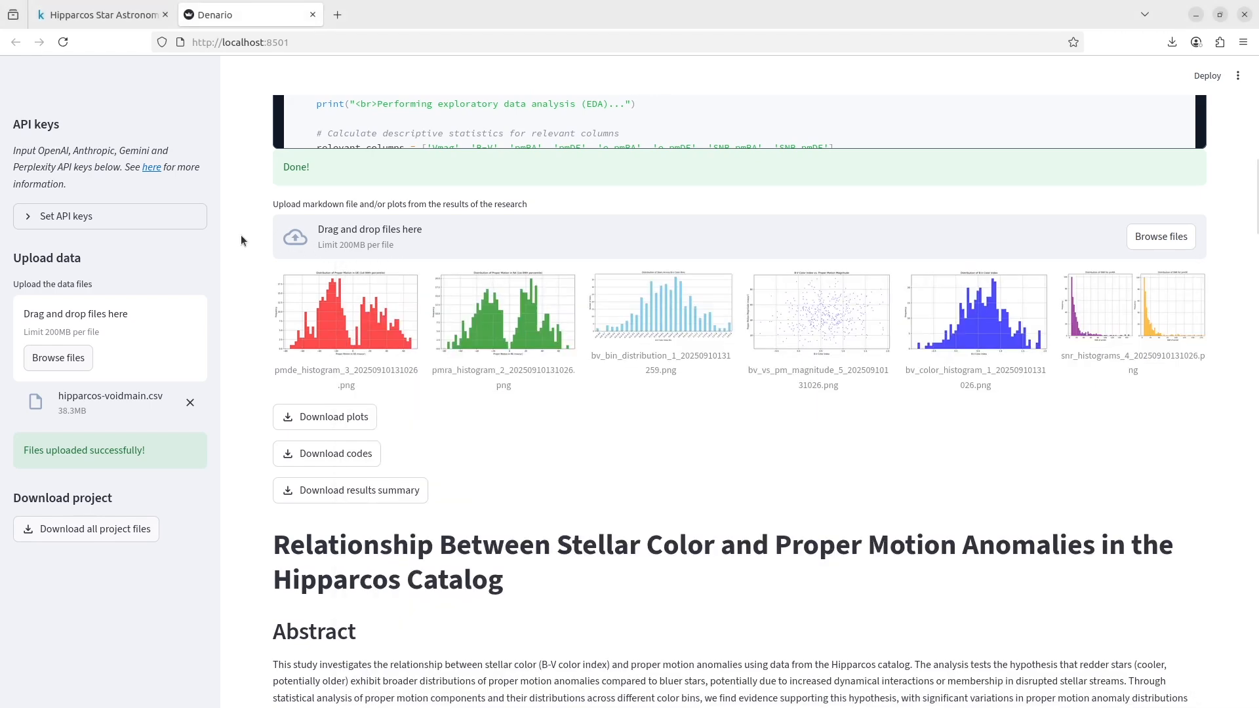
Step: In the Paper section, expand the options for the paper writing agents and set the journal LaTeX style to APS
scroll(242, 235, up, 20)
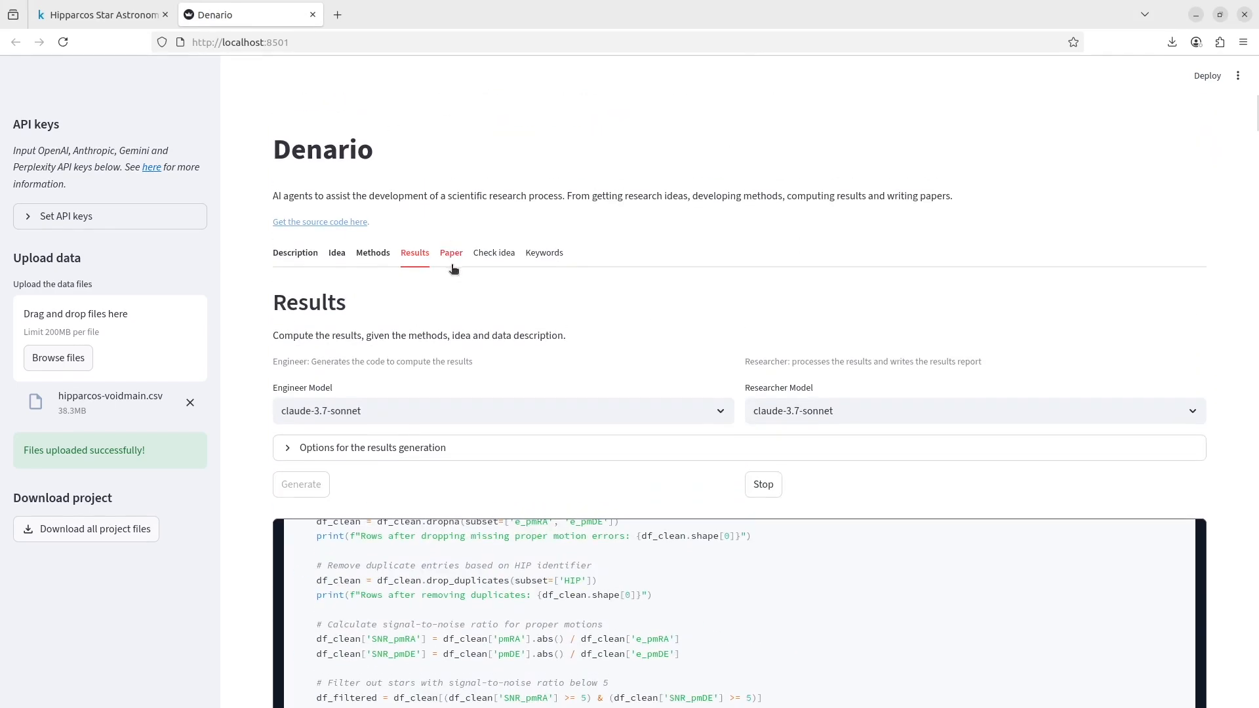
click(450, 262)
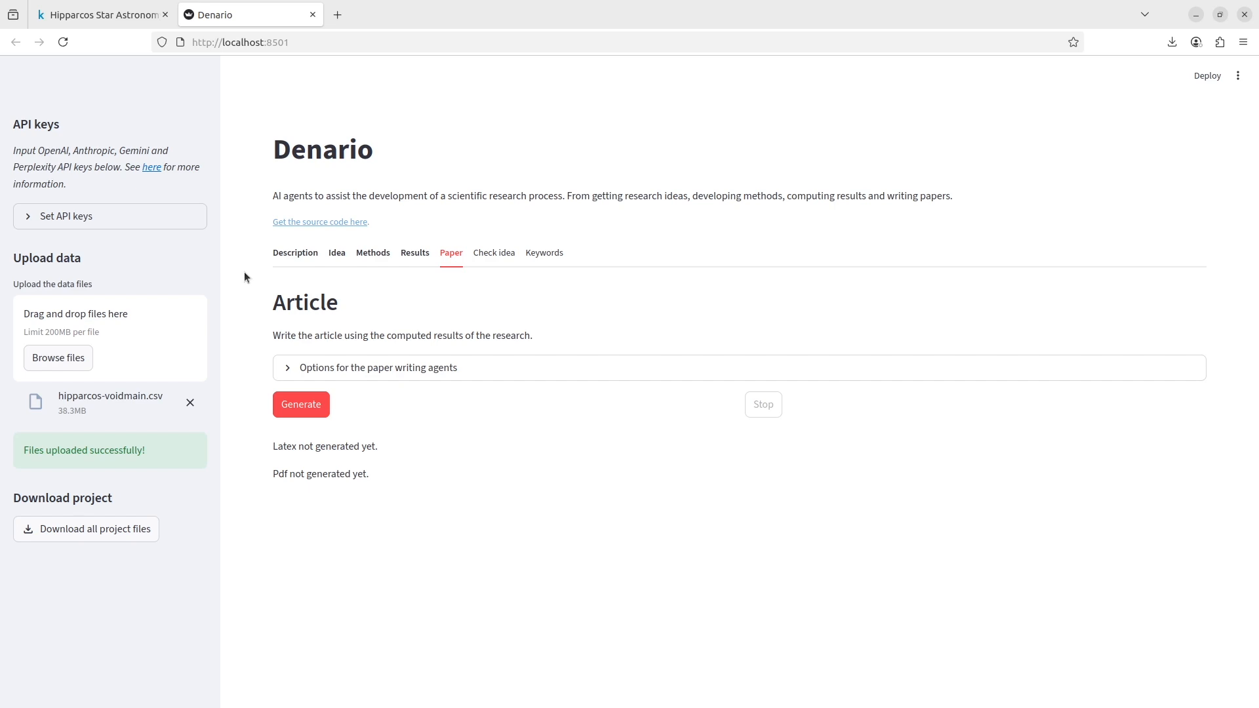
click(291, 369)
scroll(249, 344, down, 3)
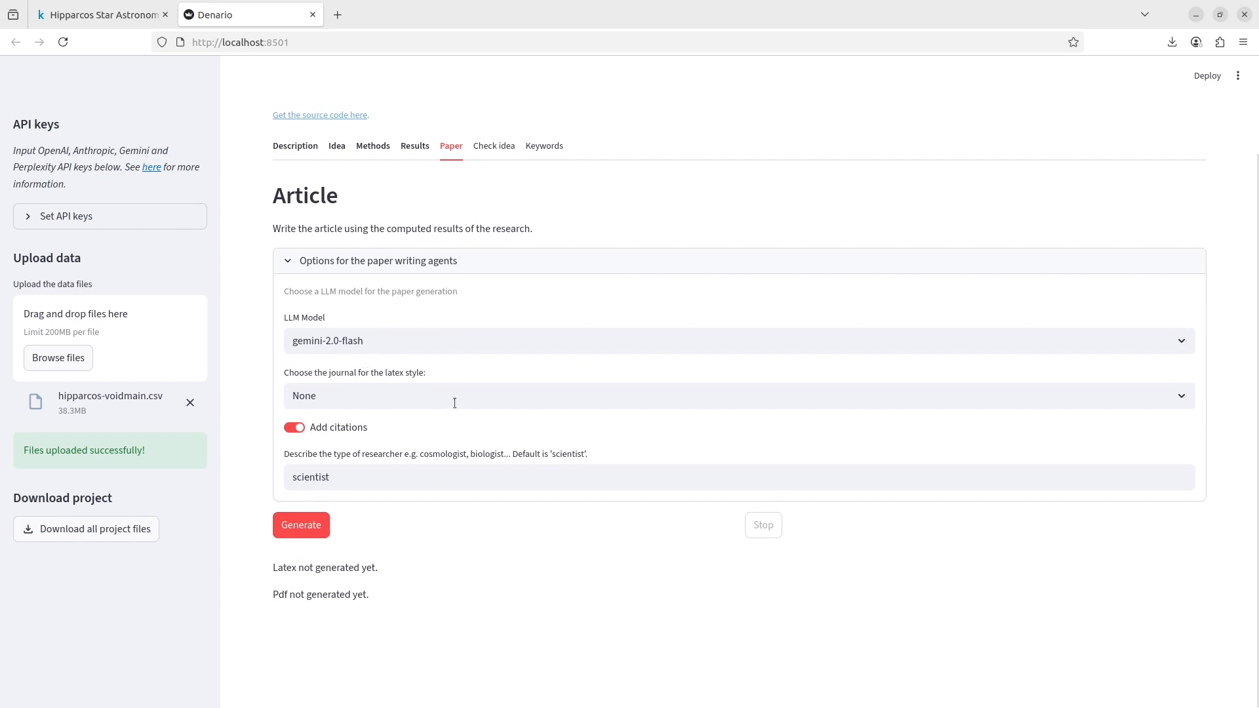
click(393, 394)
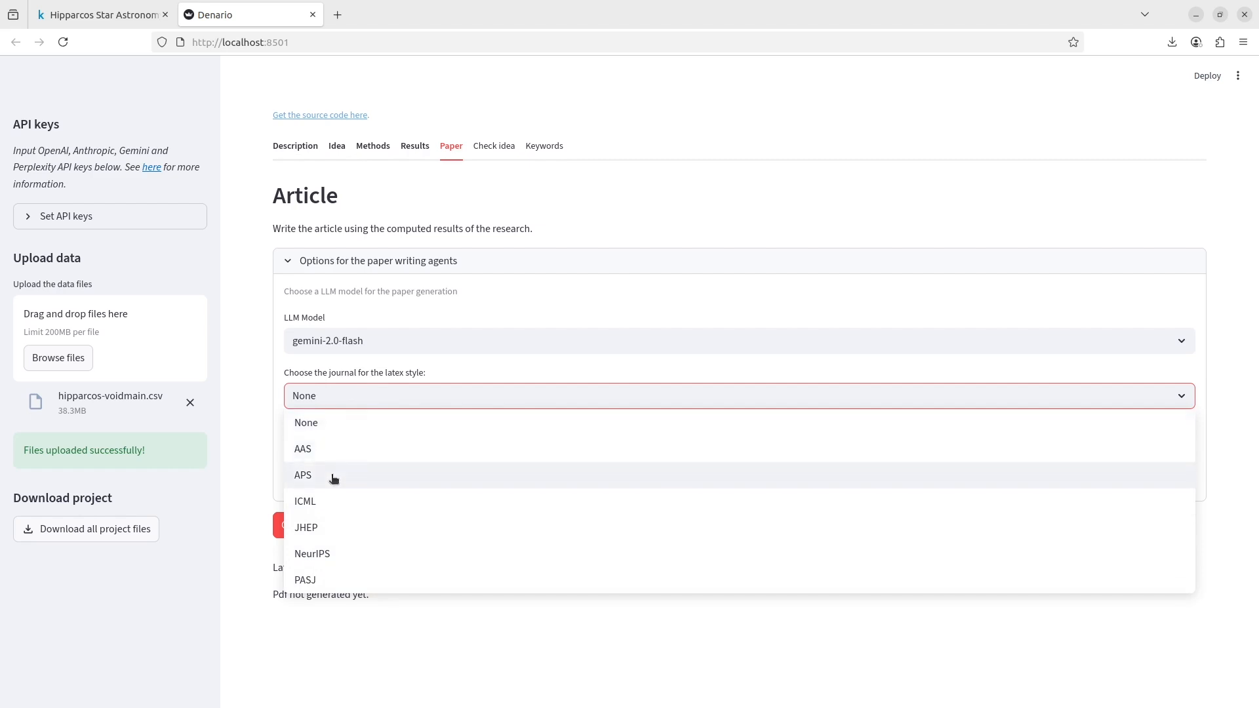
click(334, 476)
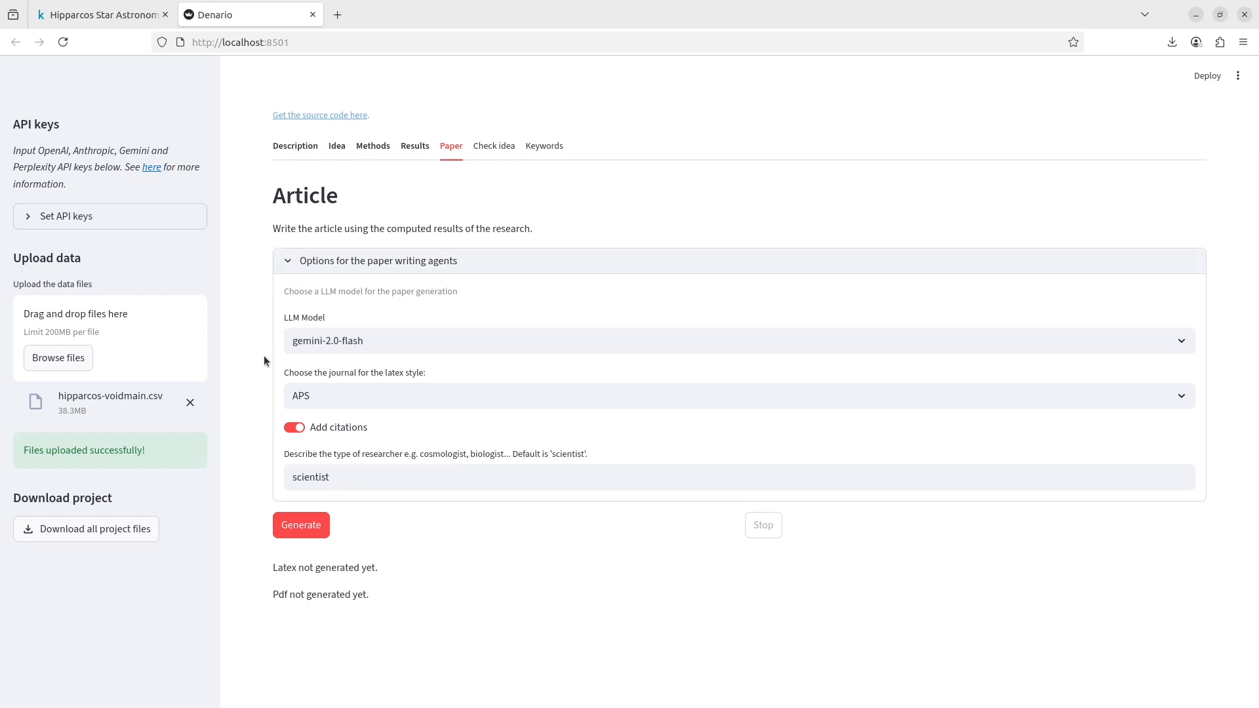
Step: Generate the article from the computed research results and review the paper's title and abstract
click(296, 529)
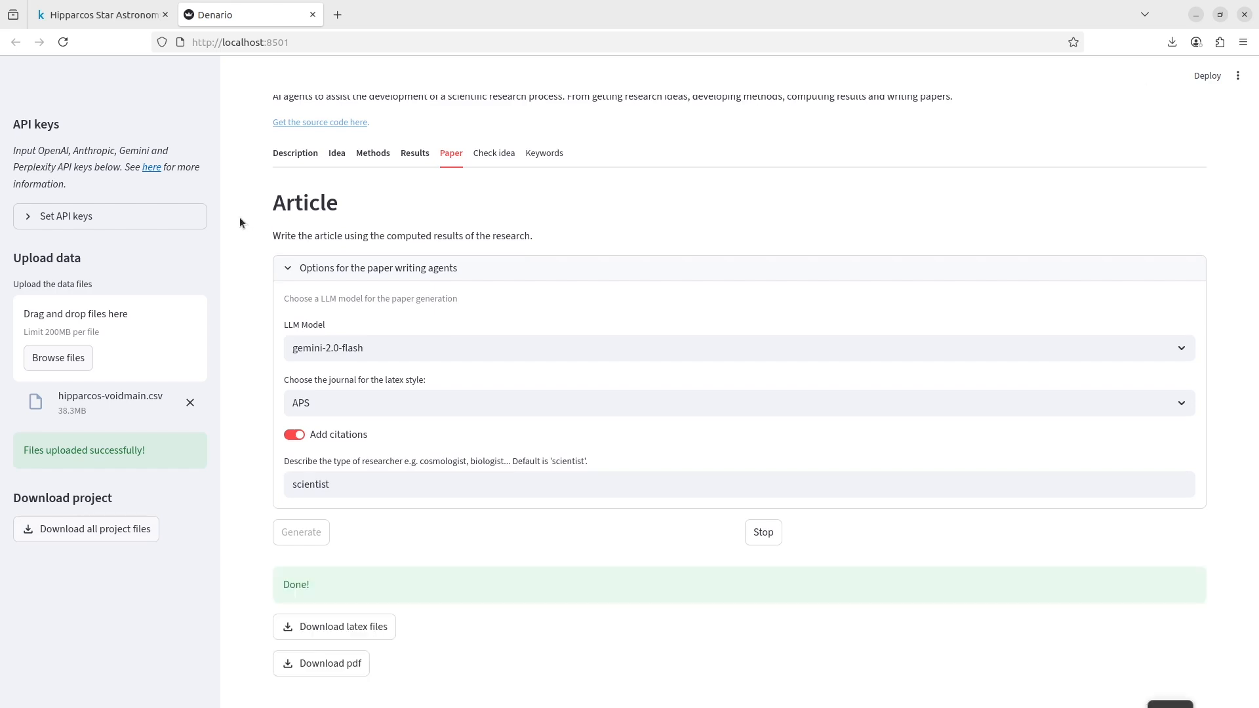
scroll(240, 223, down, 2)
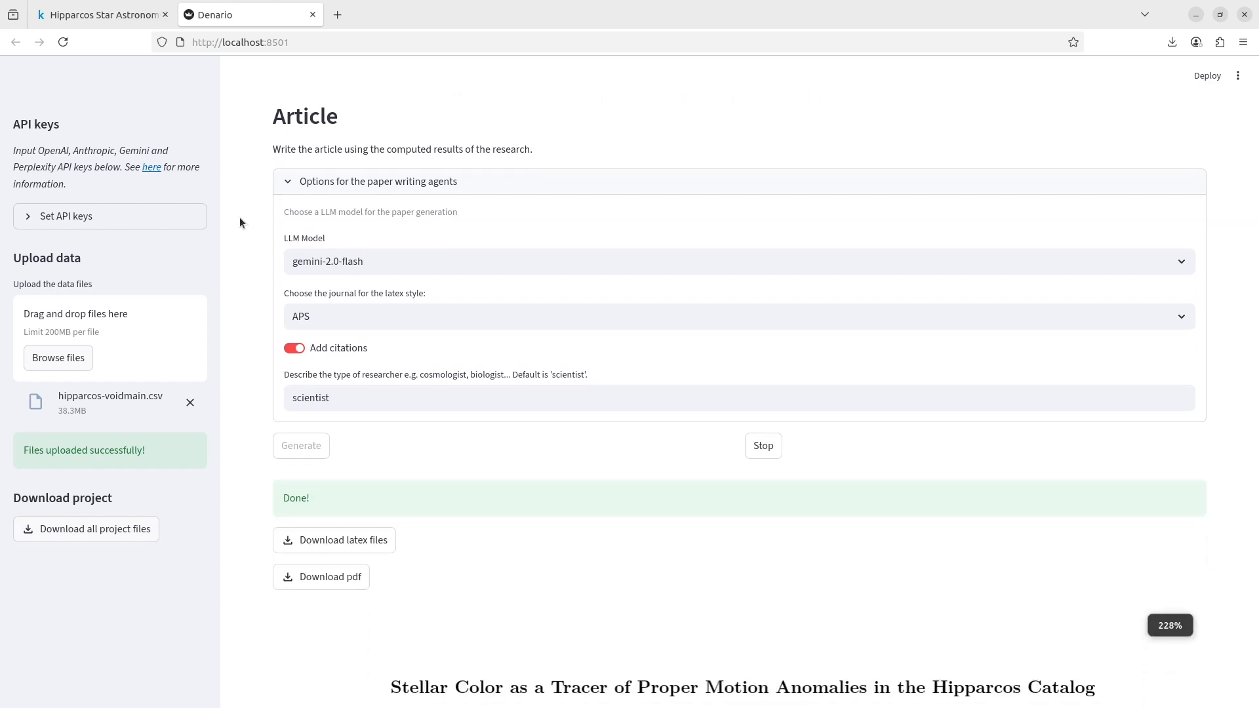
scroll(239, 222, down, 10)
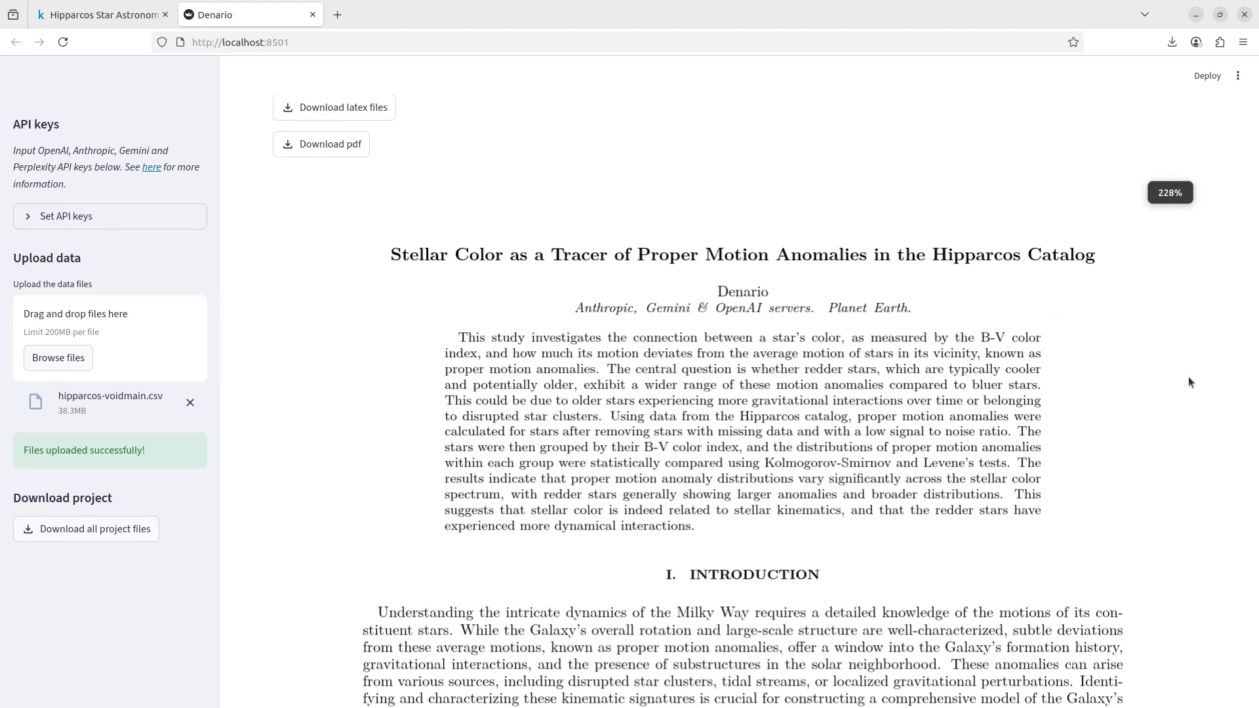
scroll(1164, 380, down, 5)
scroll(1164, 380, up, 6)
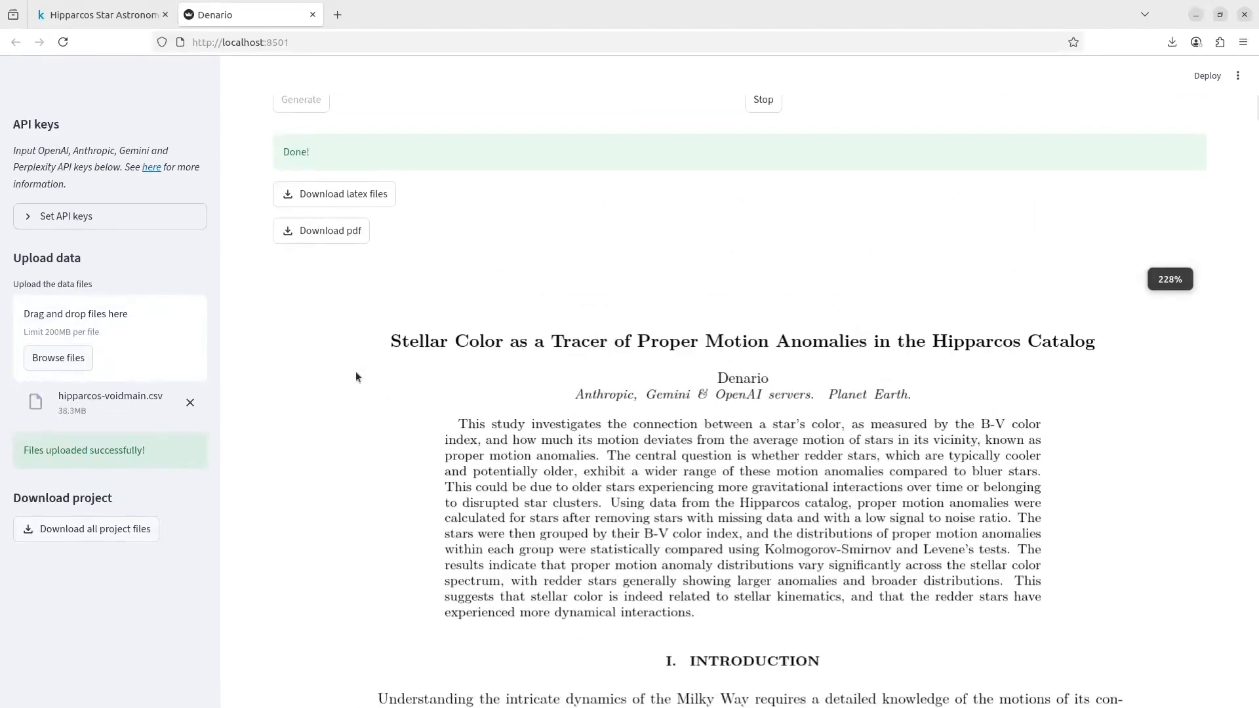
scroll(1055, 467, down, 3)
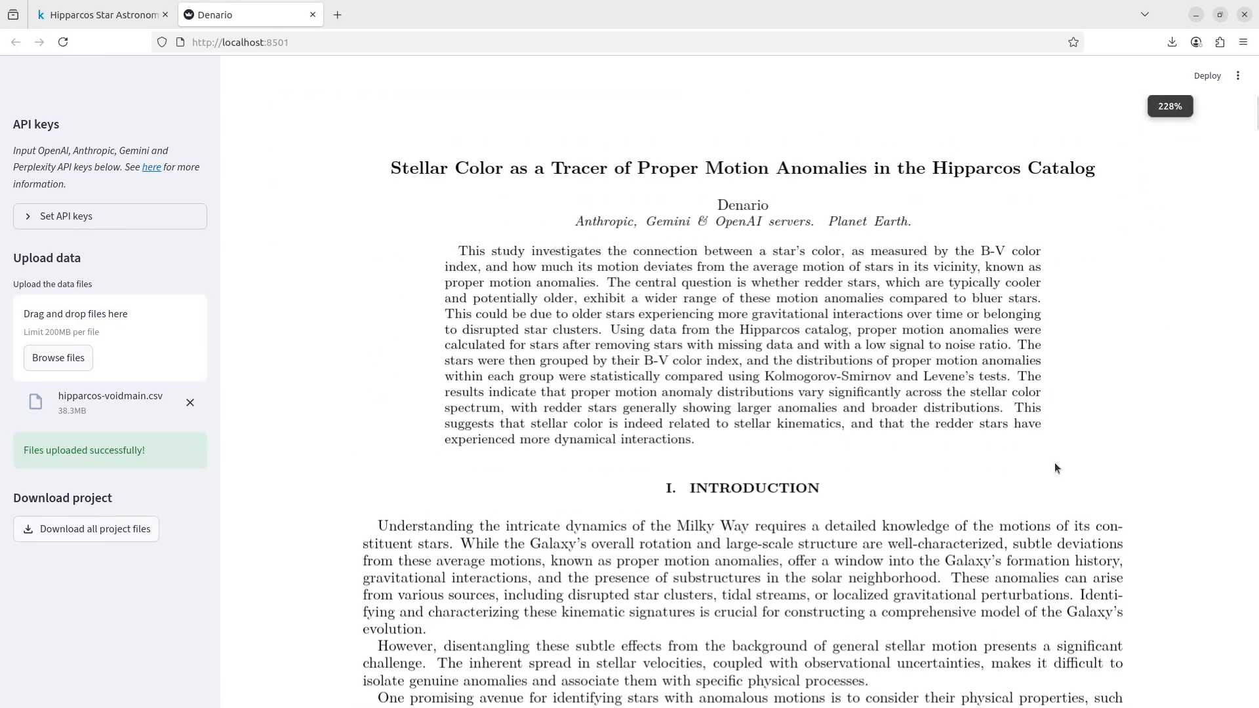
Step: Read through the generated paper's introduction, methods and first results figures on the B-V color index distribution
scroll(1125, 435, down, 13)
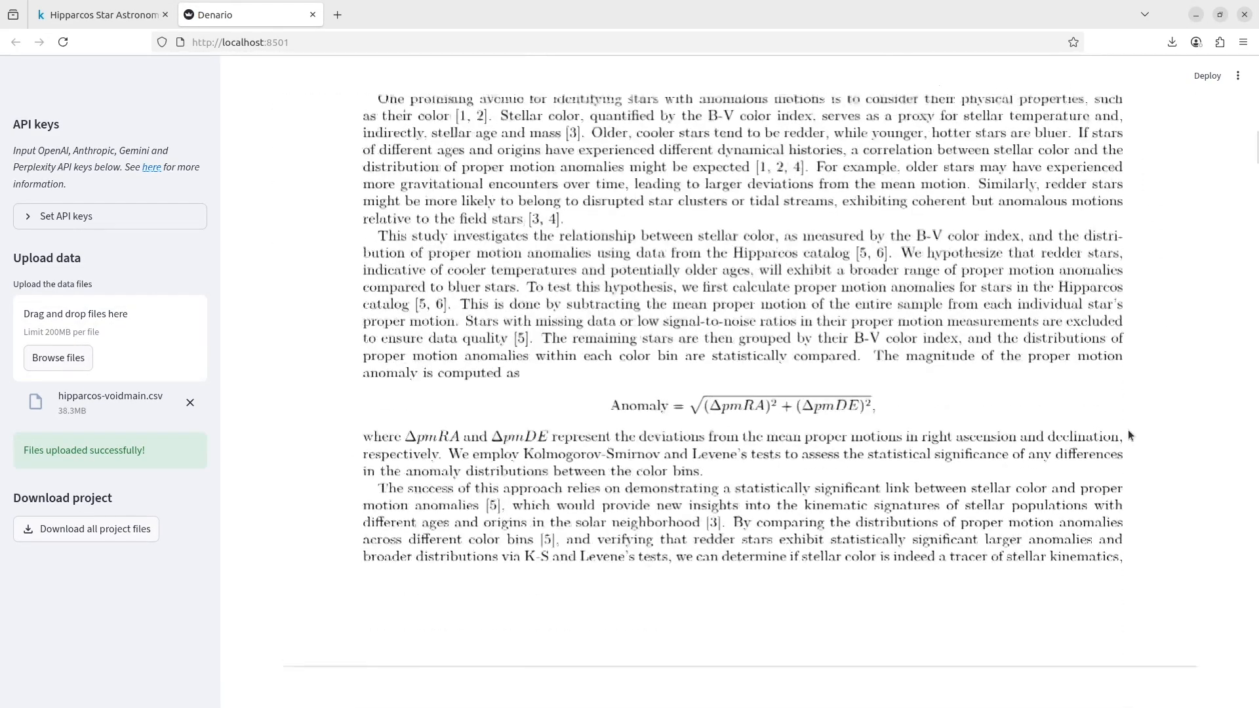
scroll(996, 331, down, 10)
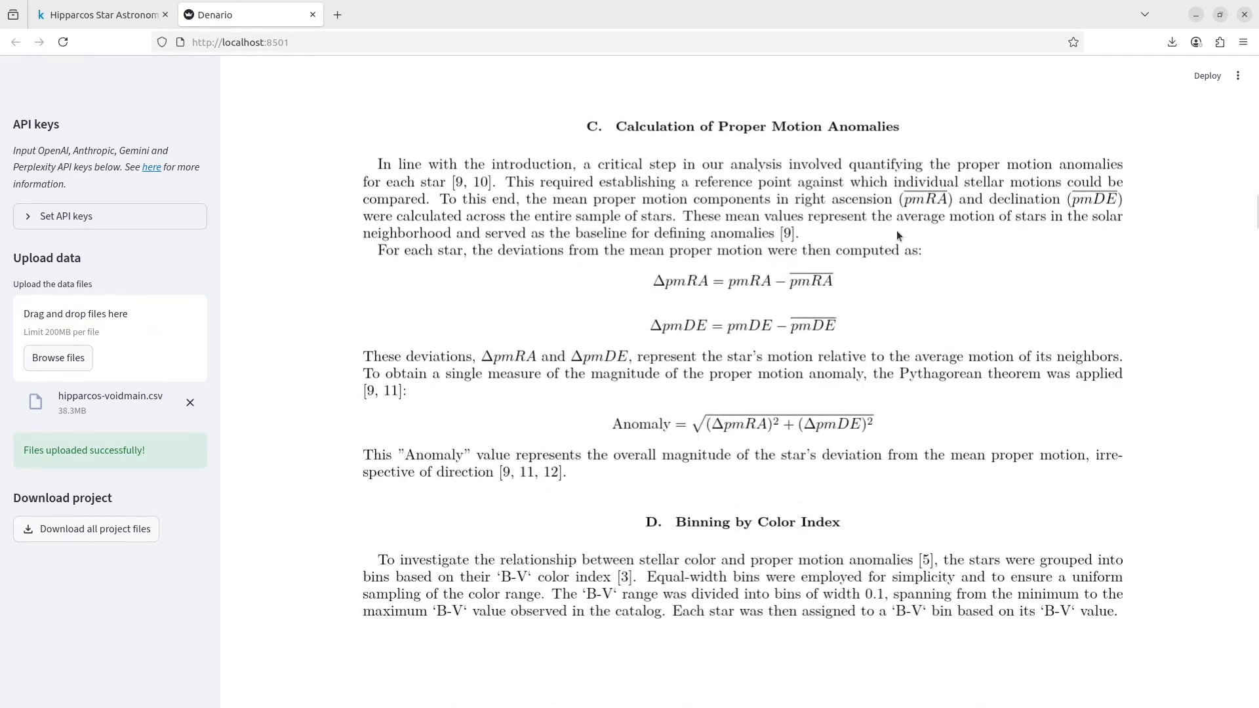
scroll(919, 282, down, 4)
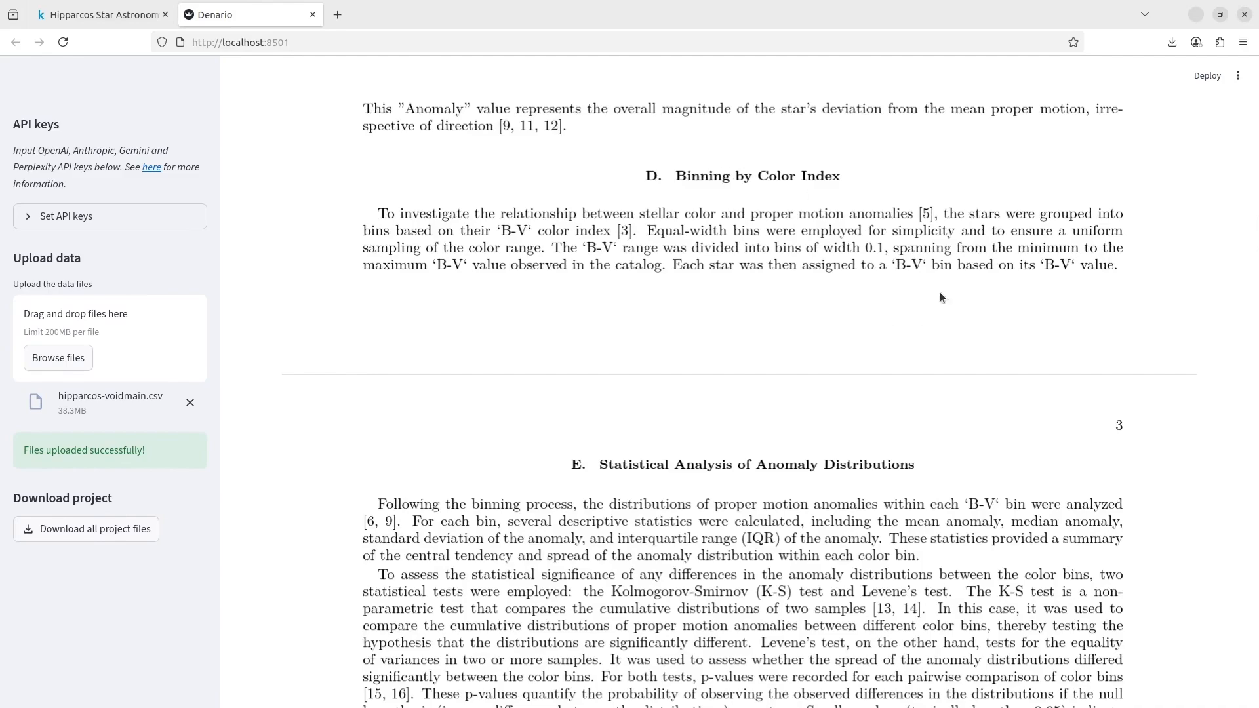
scroll(989, 316, down, 3)
scroll(989, 316, down, 7)
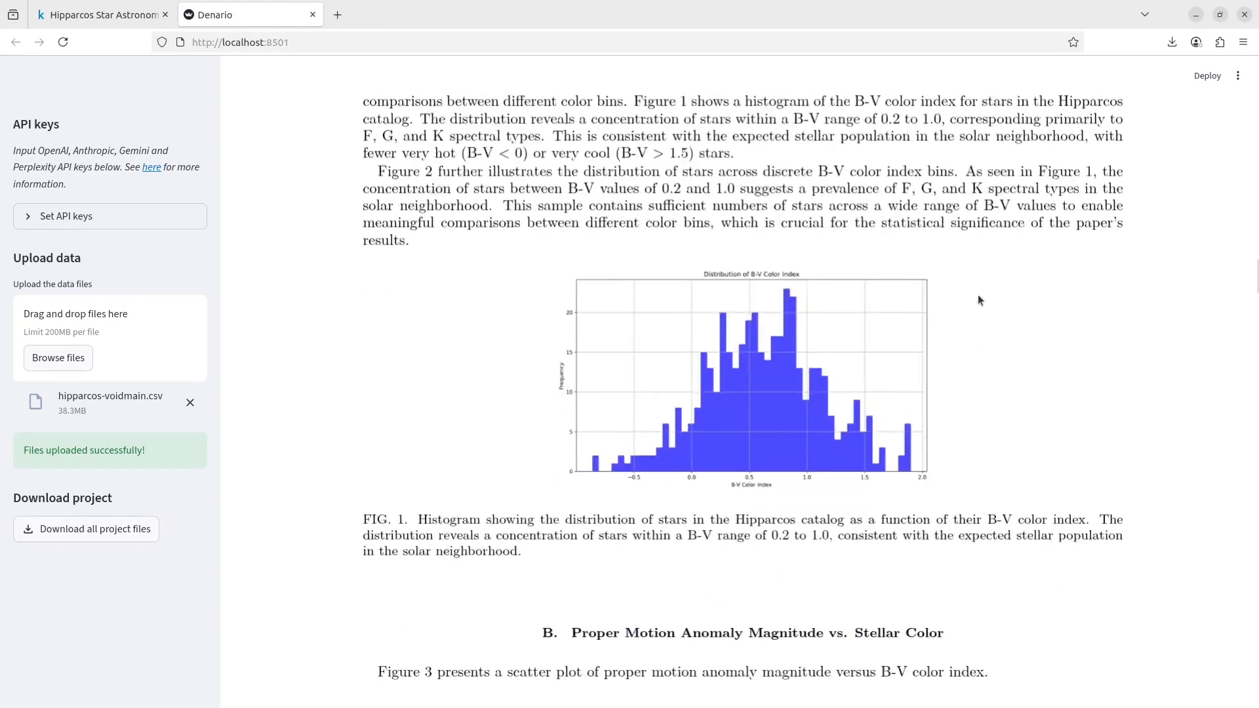
scroll(992, 379, down, 5)
scroll(1009, 372, down, 6)
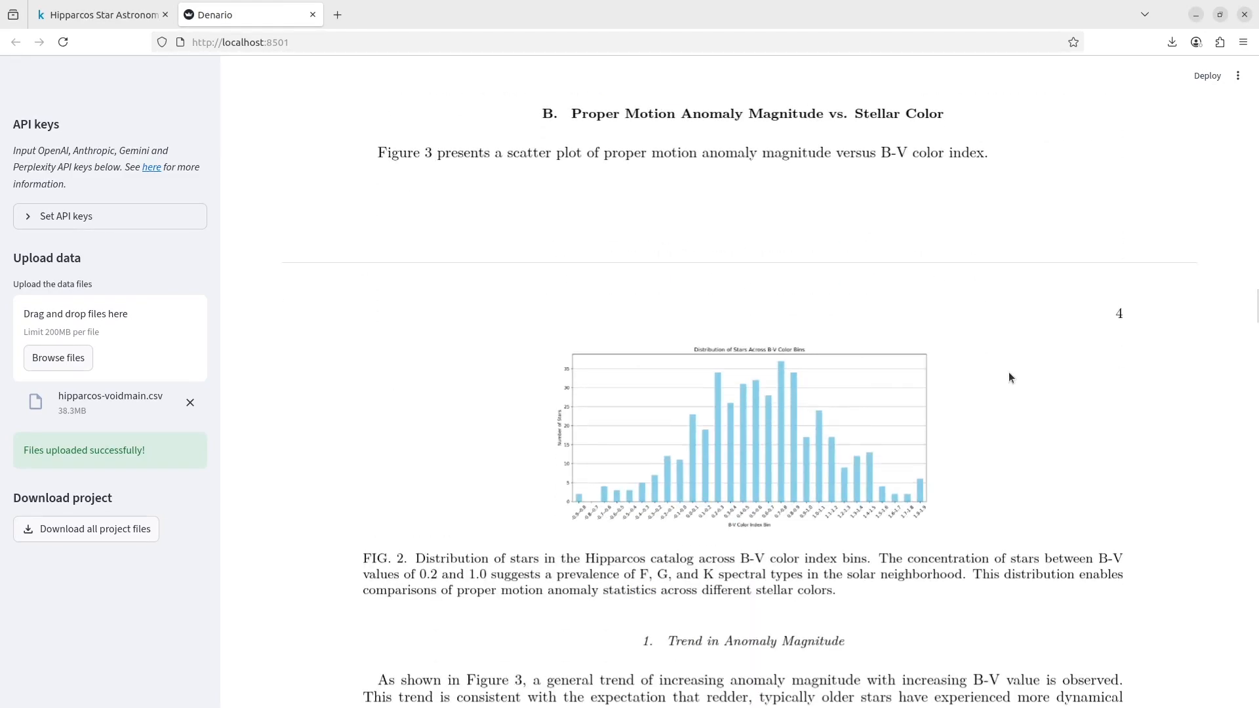
Step: Examine the paper's remaining results sections and figures, the conclusions and the reference list
scroll(1005, 370, down, 15)
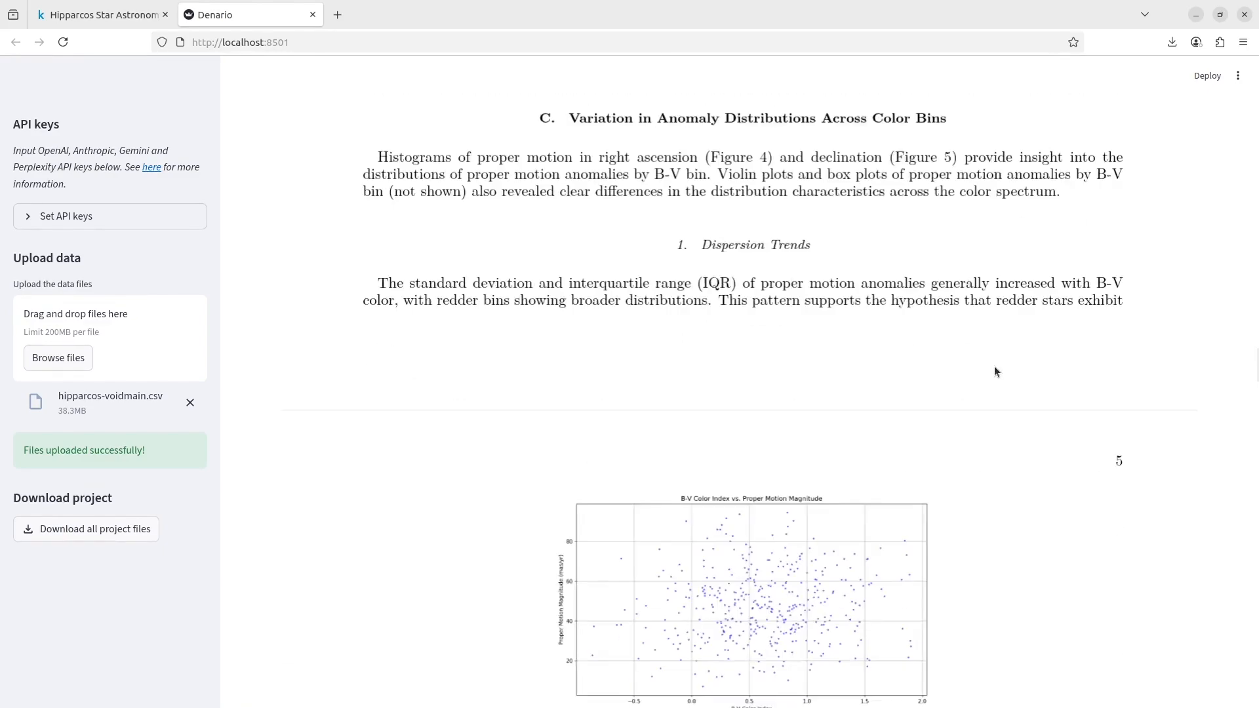
scroll(976, 367, down, 20)
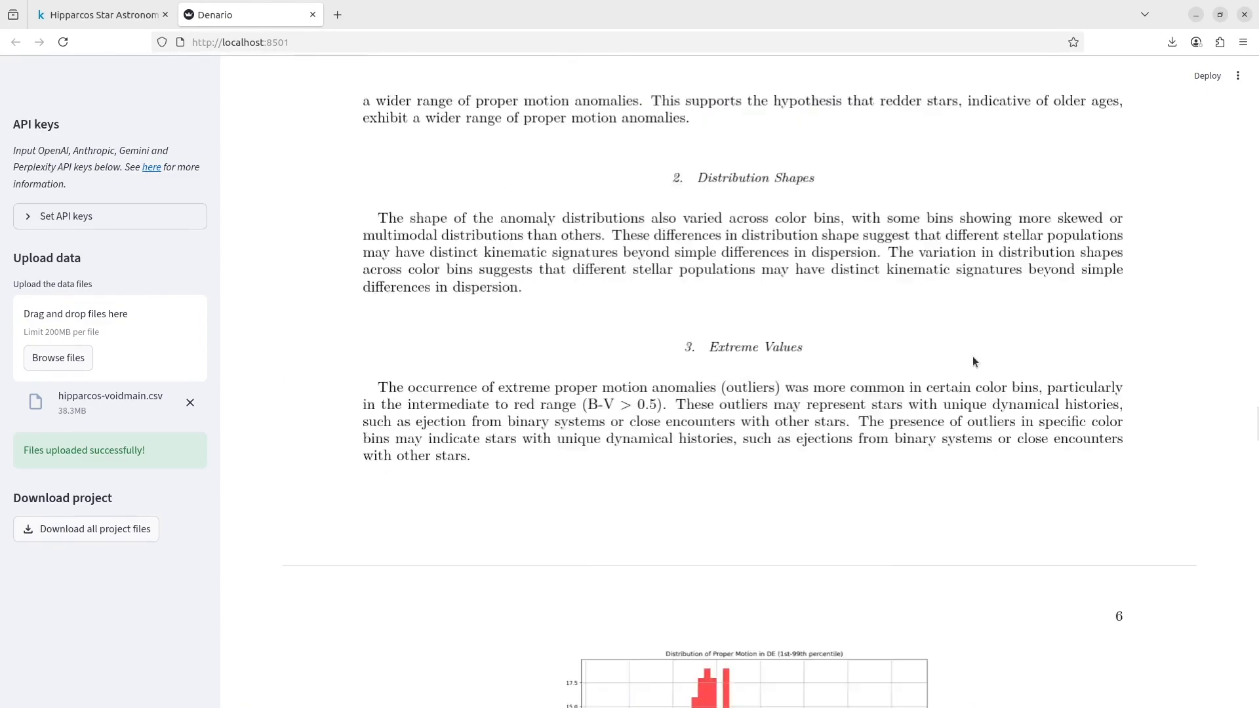
scroll(973, 361, down, 20)
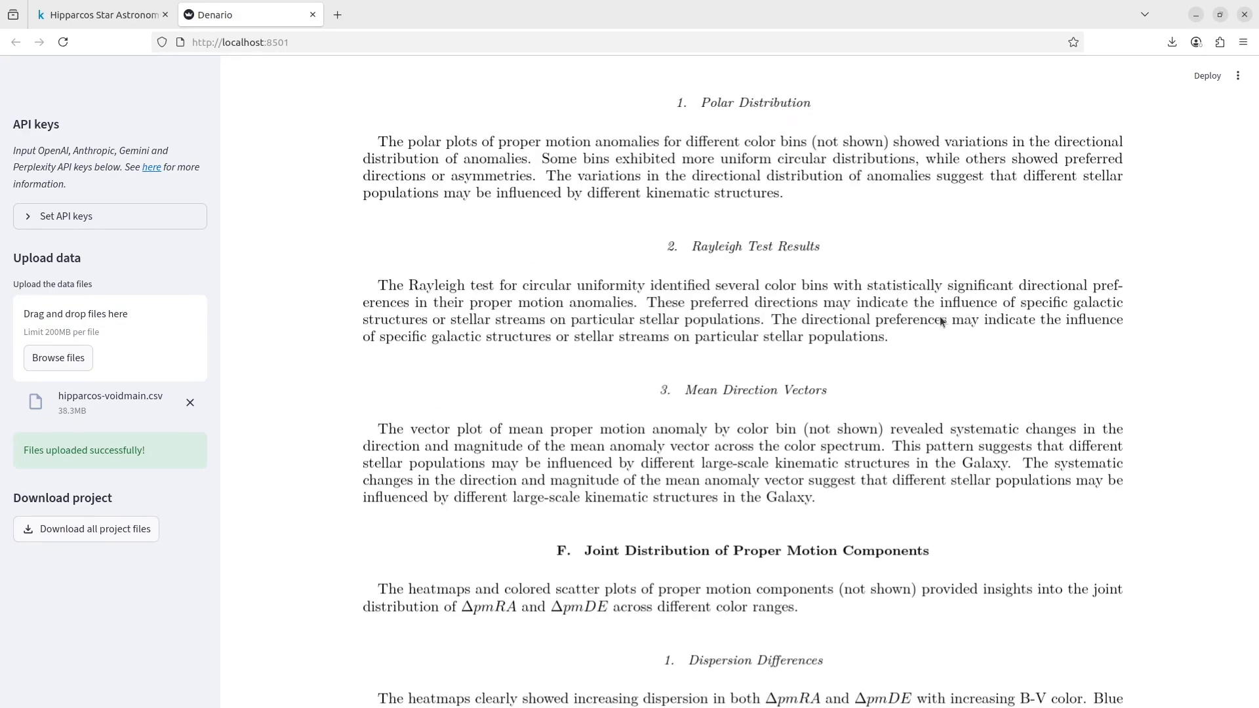
scroll(941, 312, down, 4)
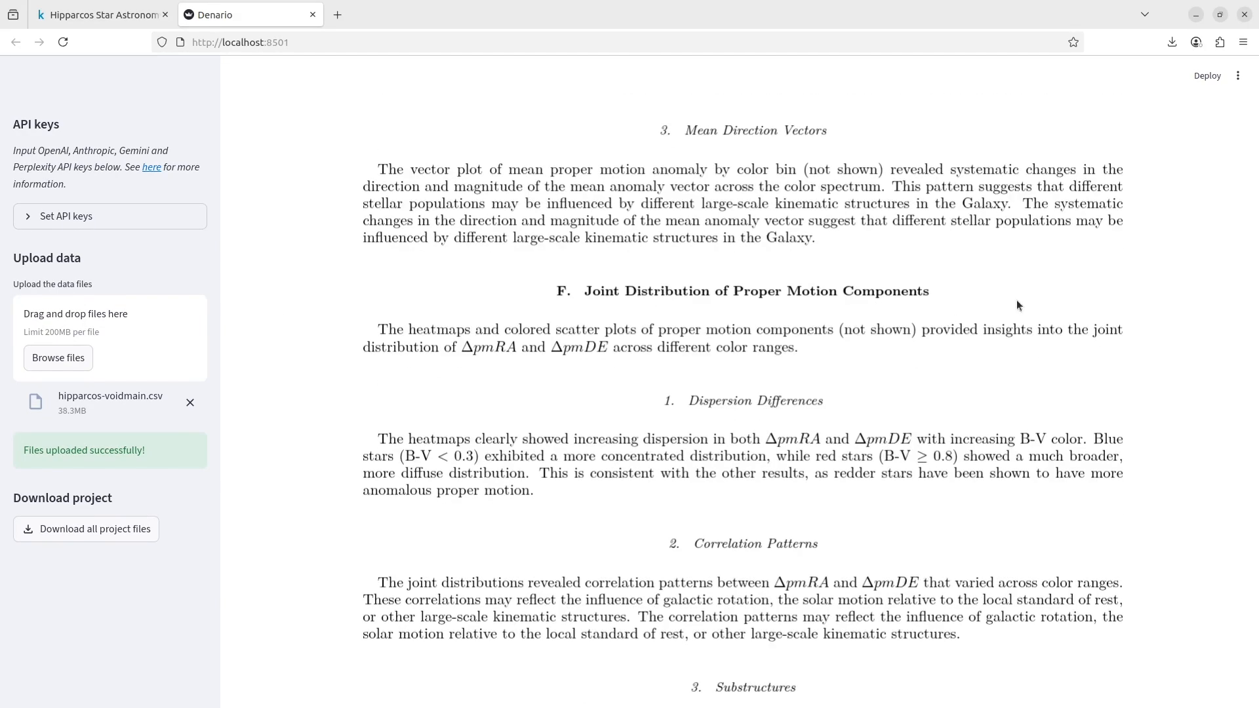
scroll(1068, 301, down, 4)
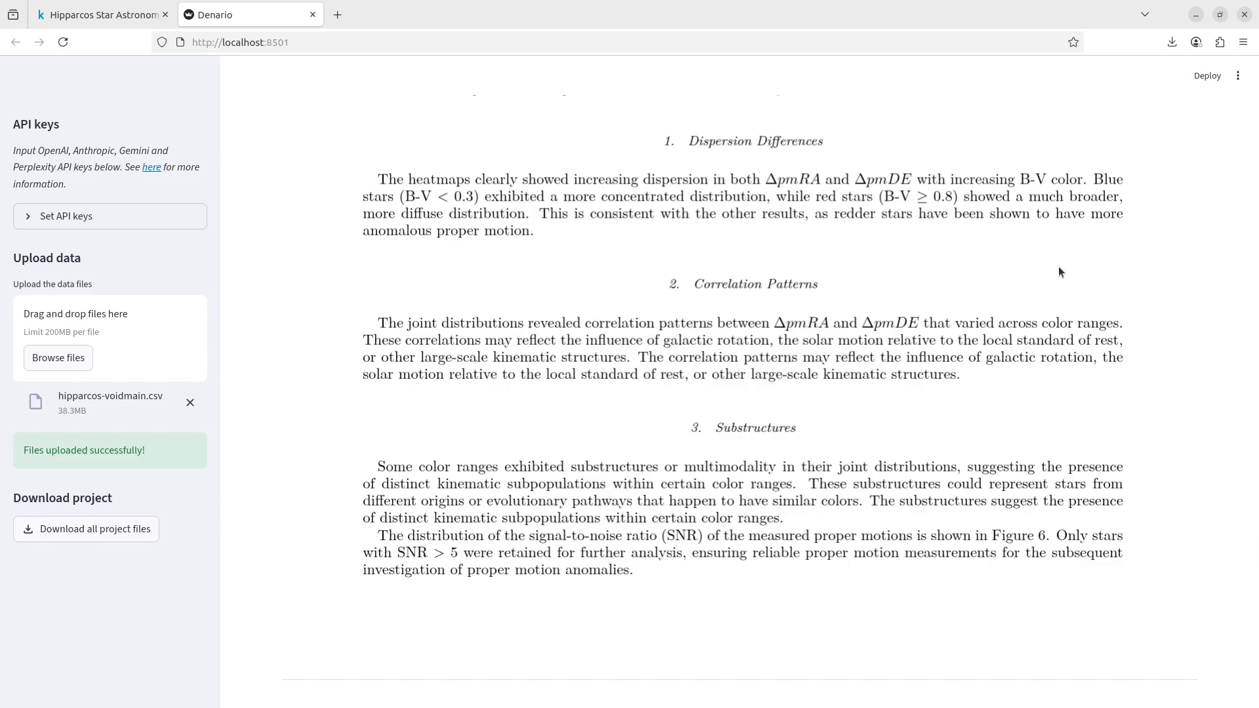
scroll(1076, 275, down, 11)
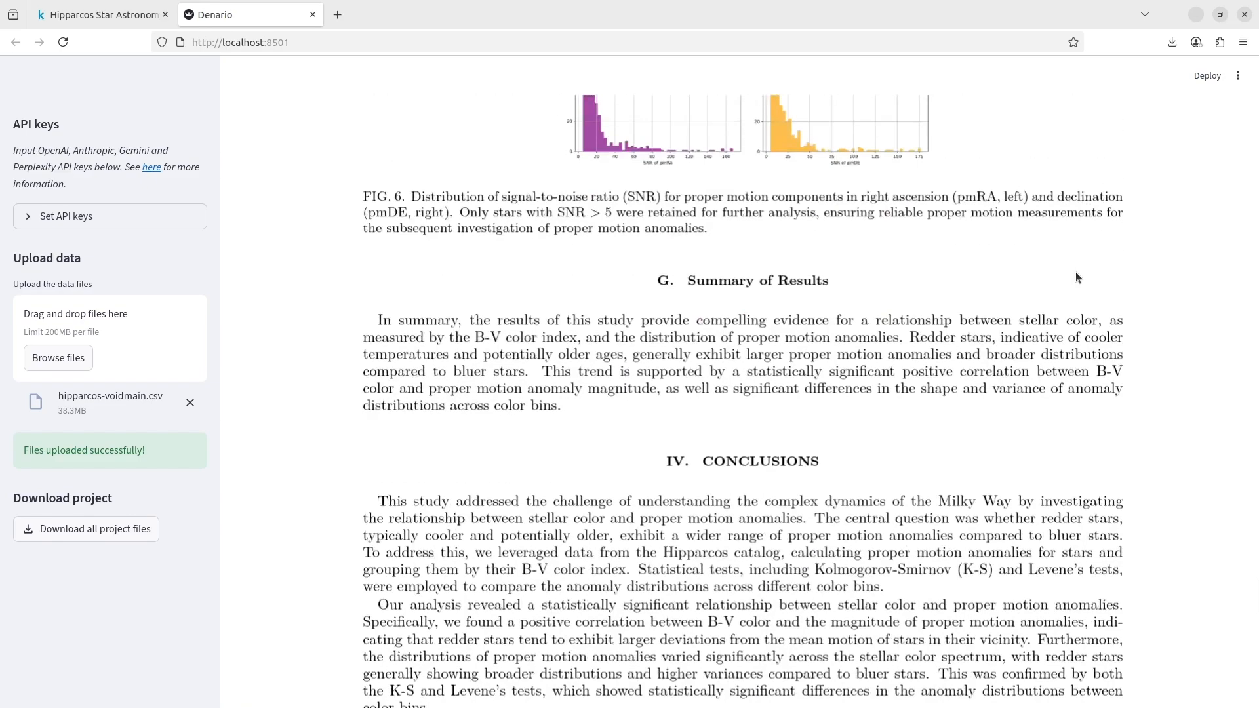
scroll(1075, 275, down, 13)
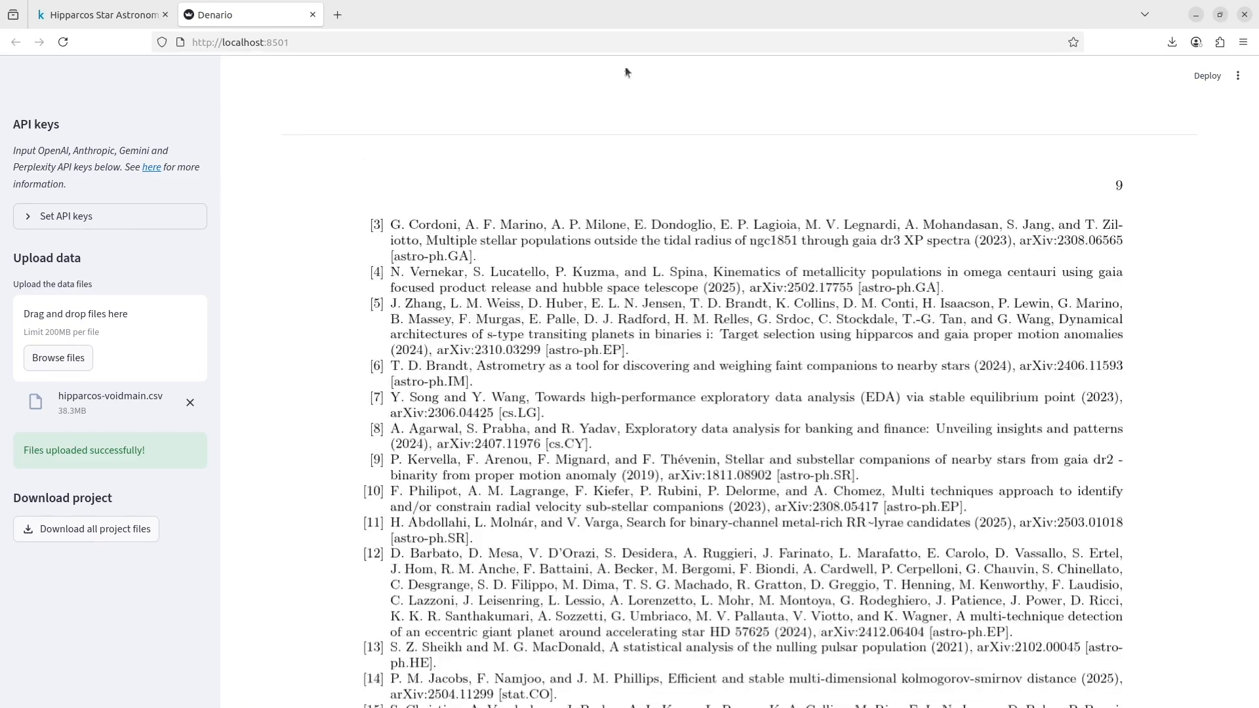
scroll(827, 339, down, 5)
Step: Look back through the paper from the references past its figures and methods to the title and abstract
scroll(826, 334, up, 17)
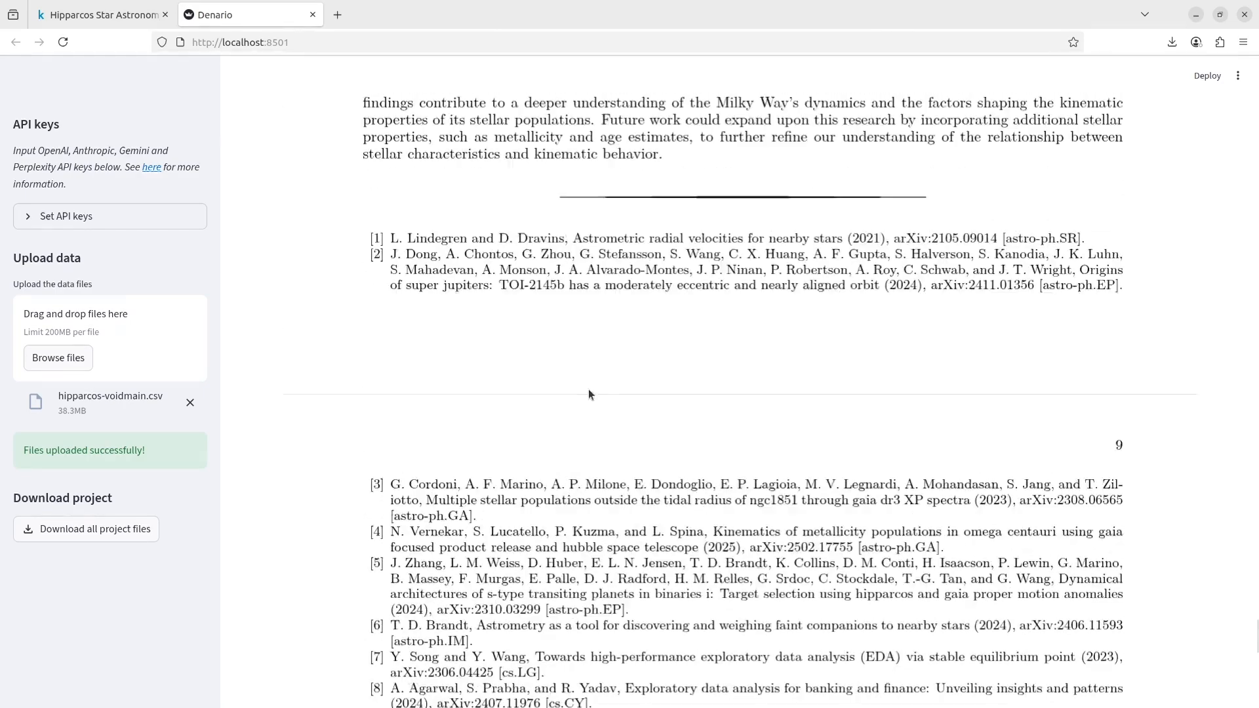
scroll(610, 390, up, 12)
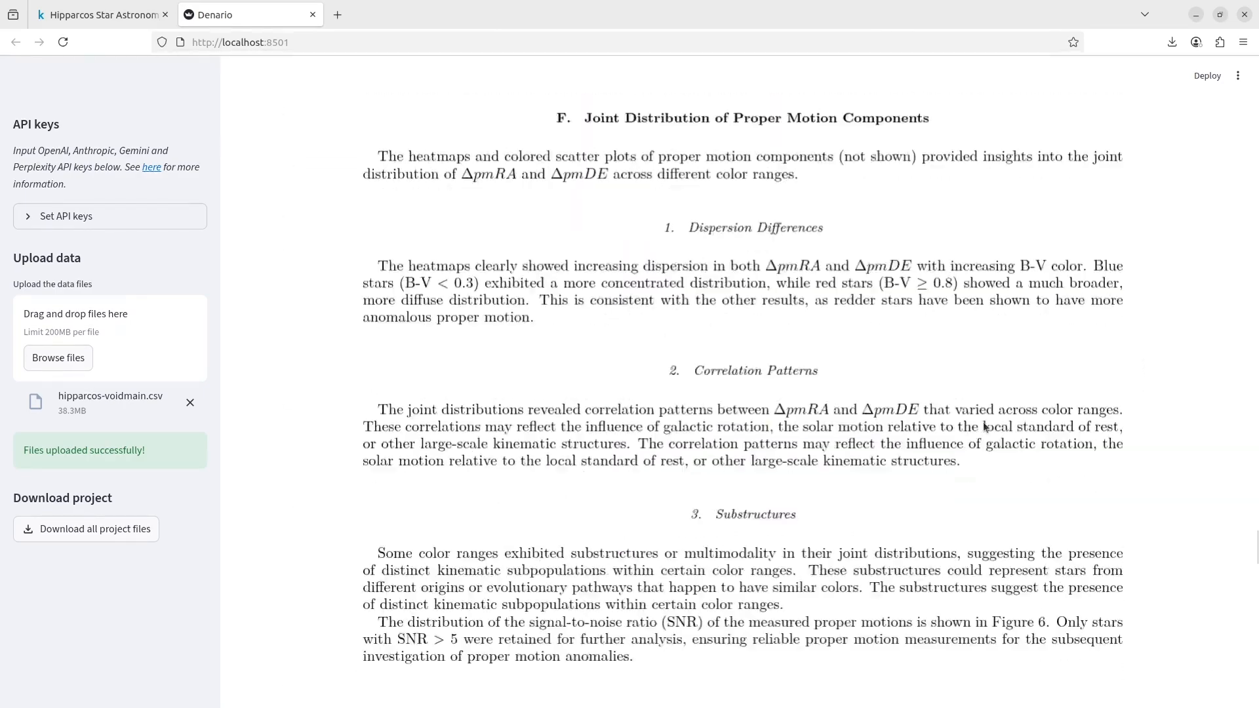
scroll(996, 422, up, 10)
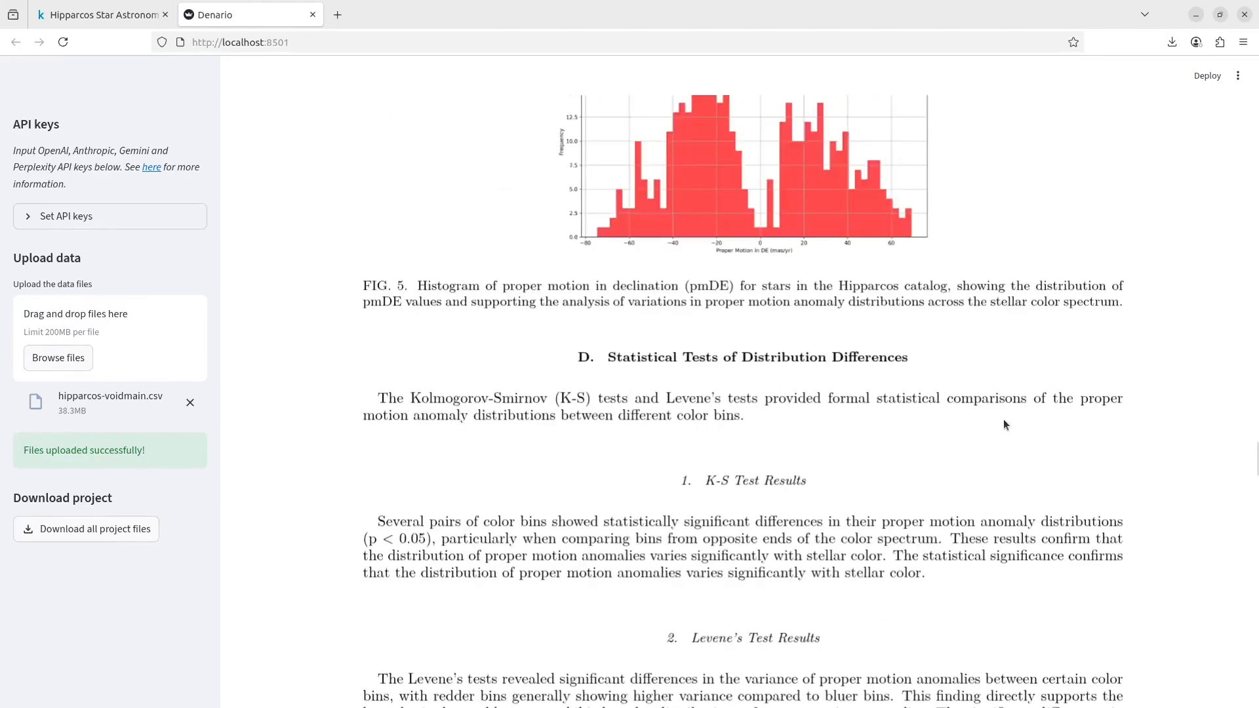
scroll(1008, 422, up, 10)
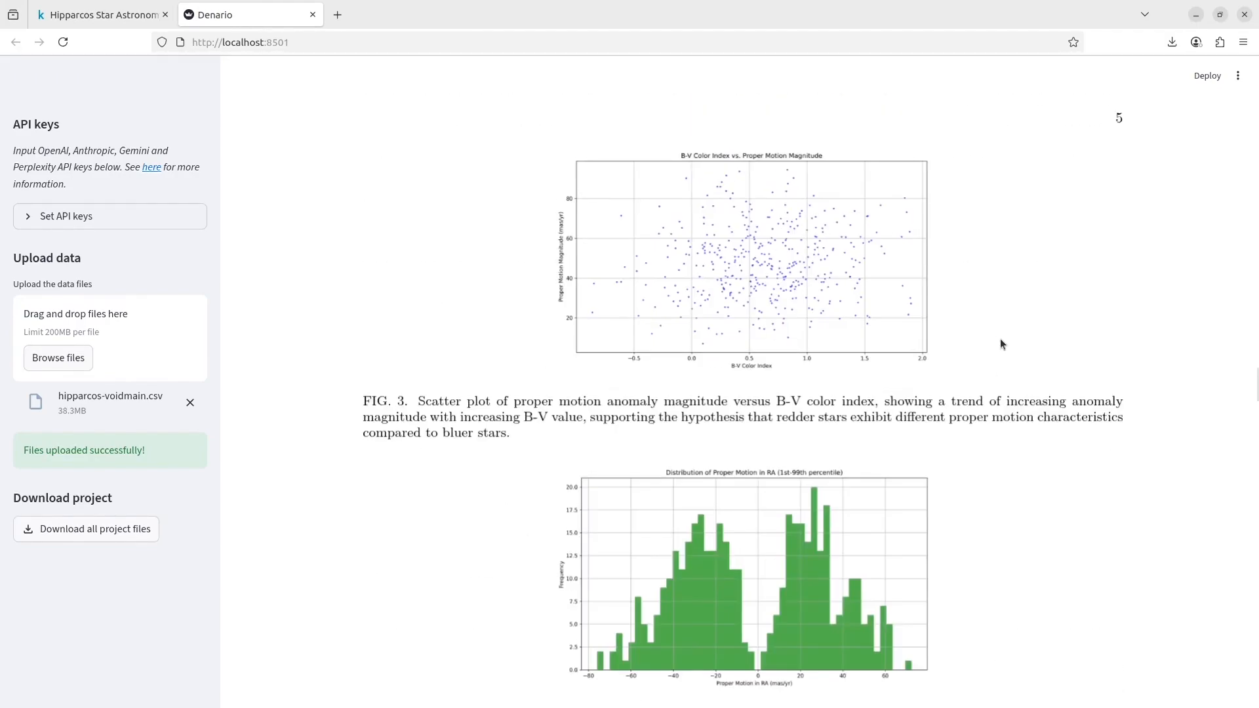
scroll(1000, 340, up, 10)
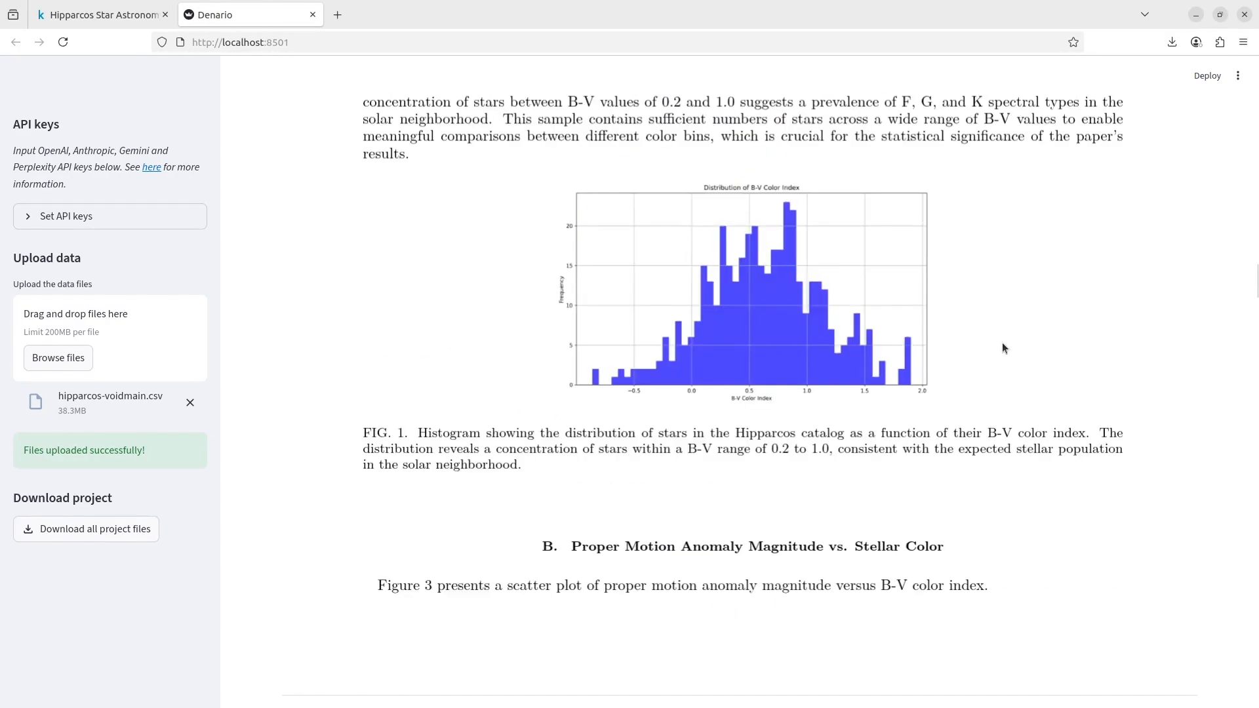
scroll(1002, 349, up, 10)
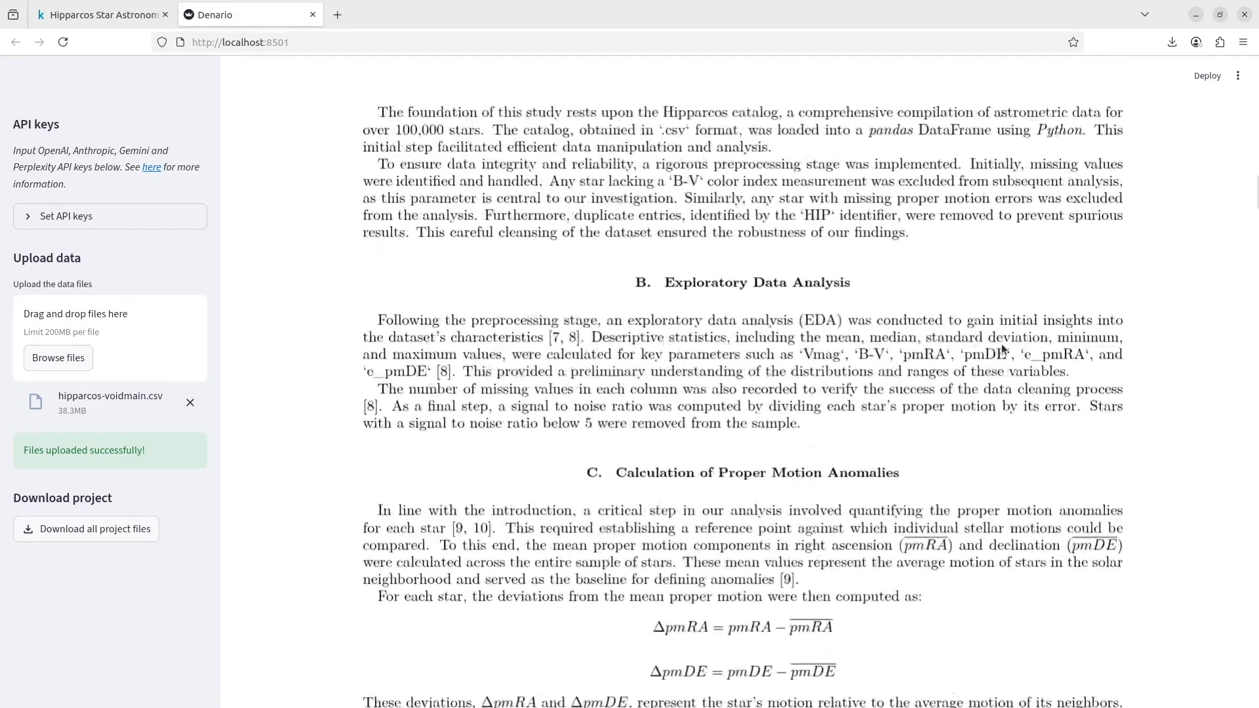
scroll(1001, 352, up, 10)
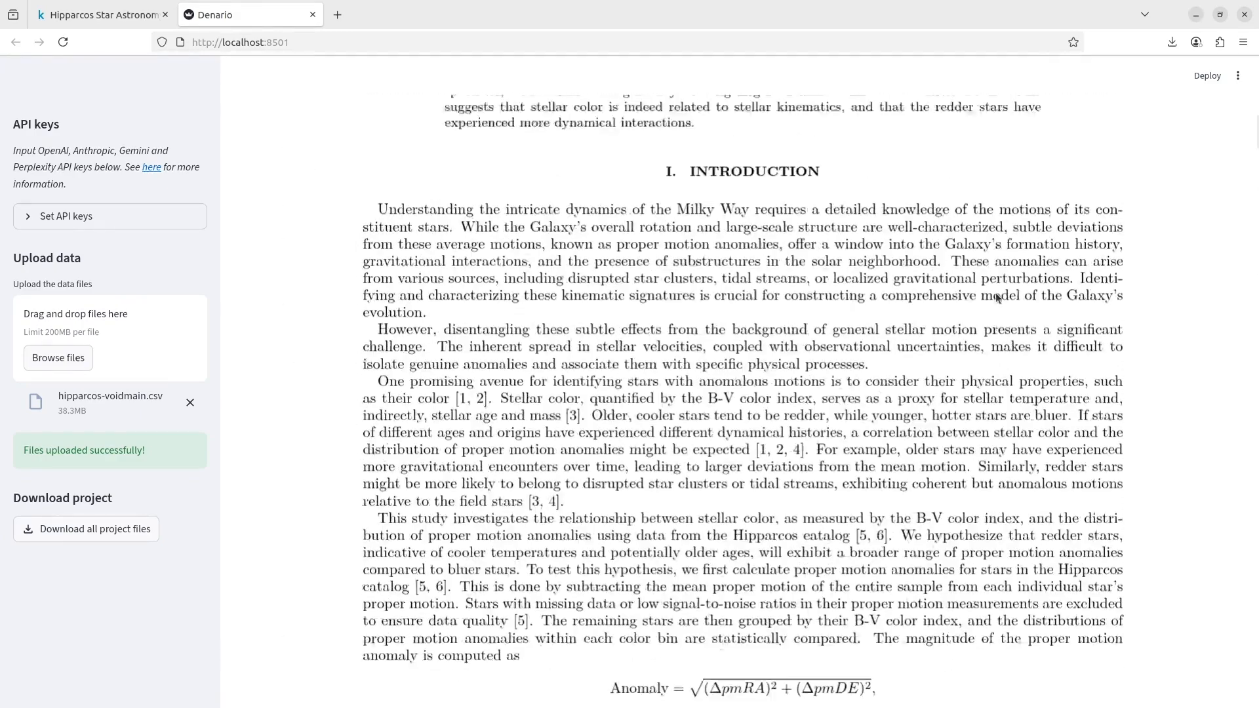
scroll(1049, 357, up, 3)
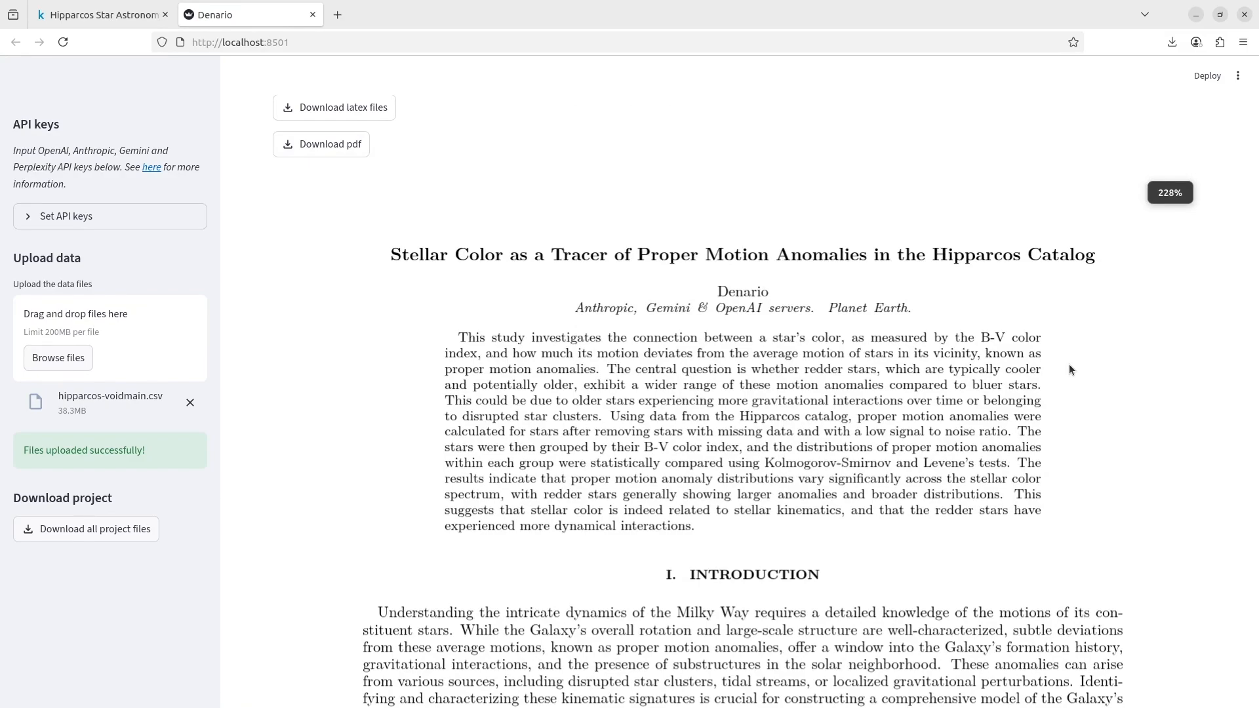
Step: Recheck the paper's introduction and its data preprocessing and exploratory analysis methods, and return to the start of the Paper section
scroll(1075, 364, down, 10)
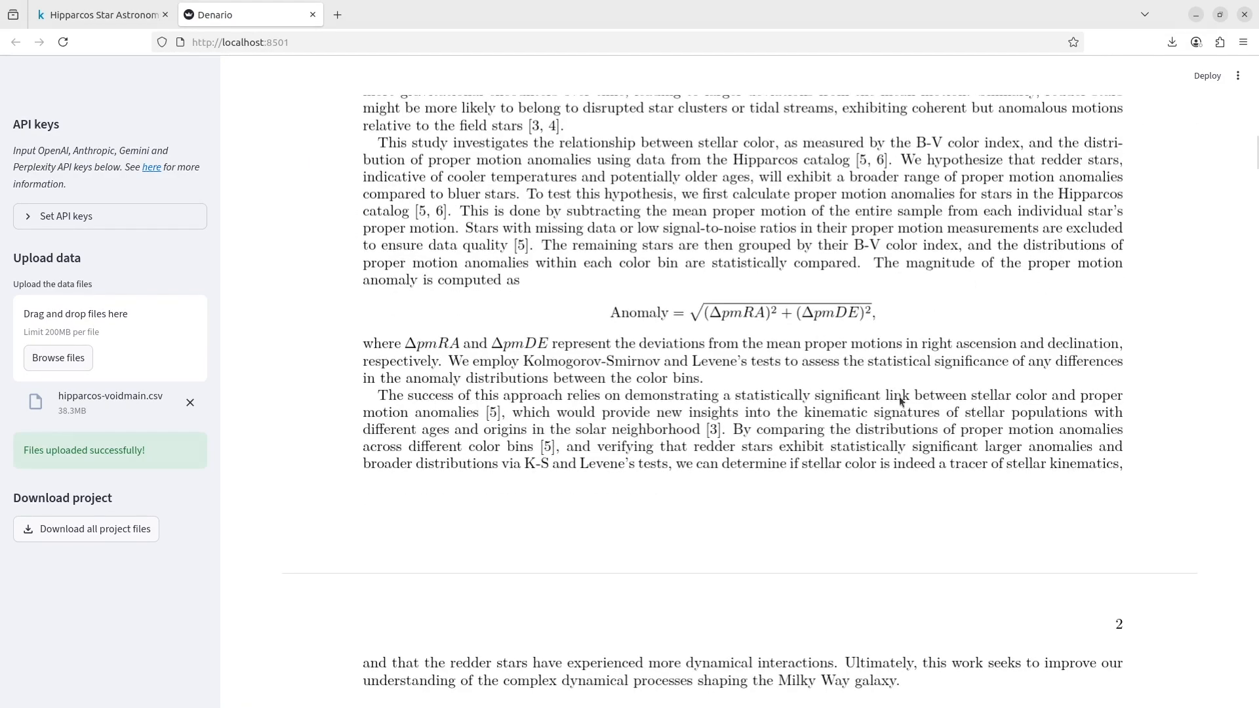
scroll(1174, 343, down, 10)
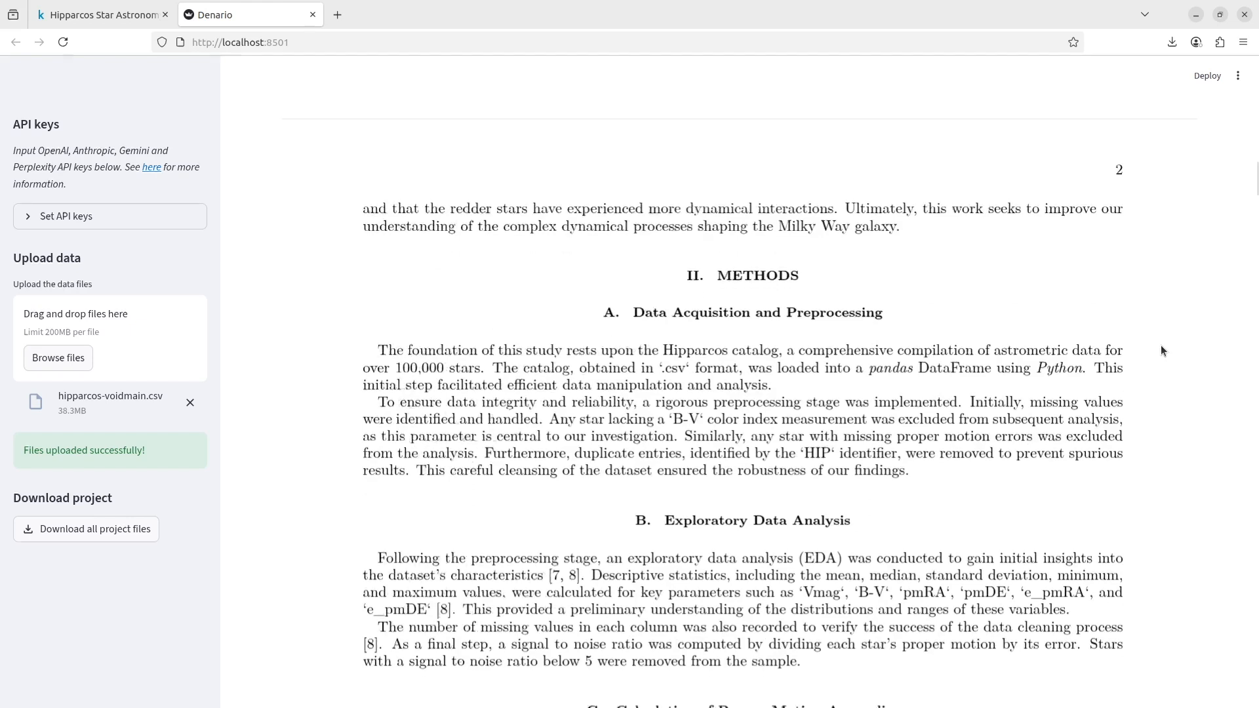
scroll(1150, 351, down, 3)
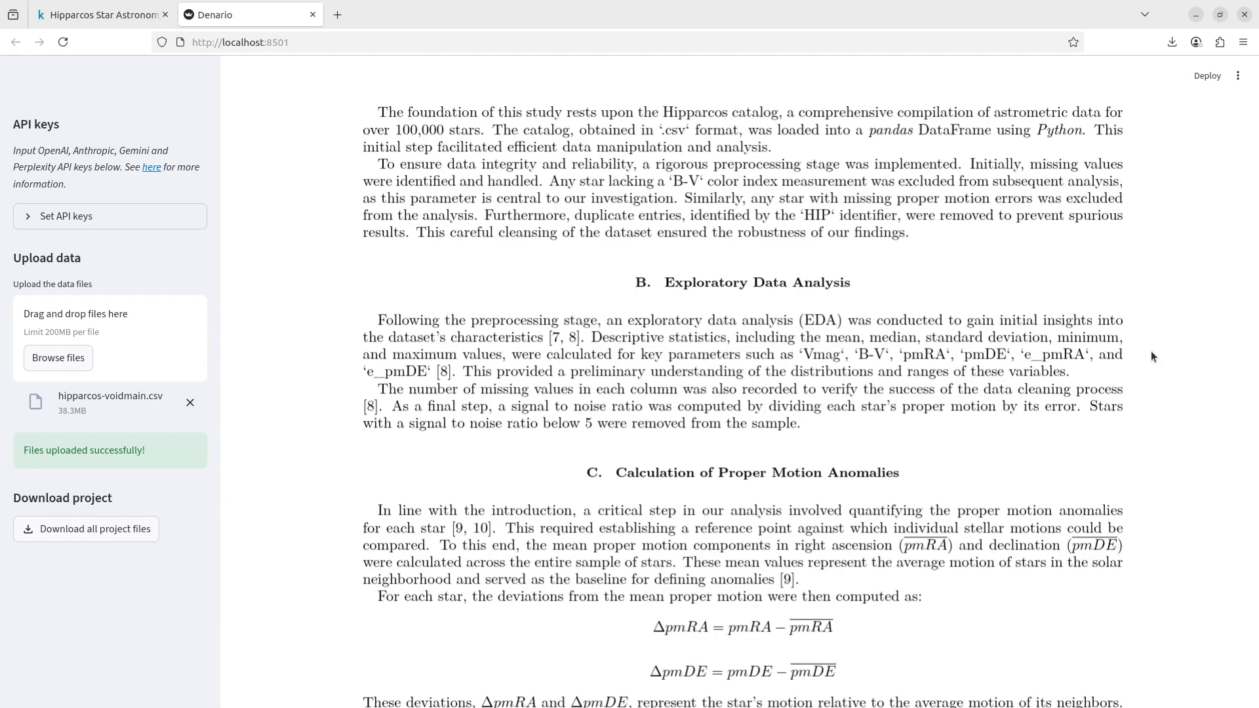
scroll(1151, 352, up, 15)
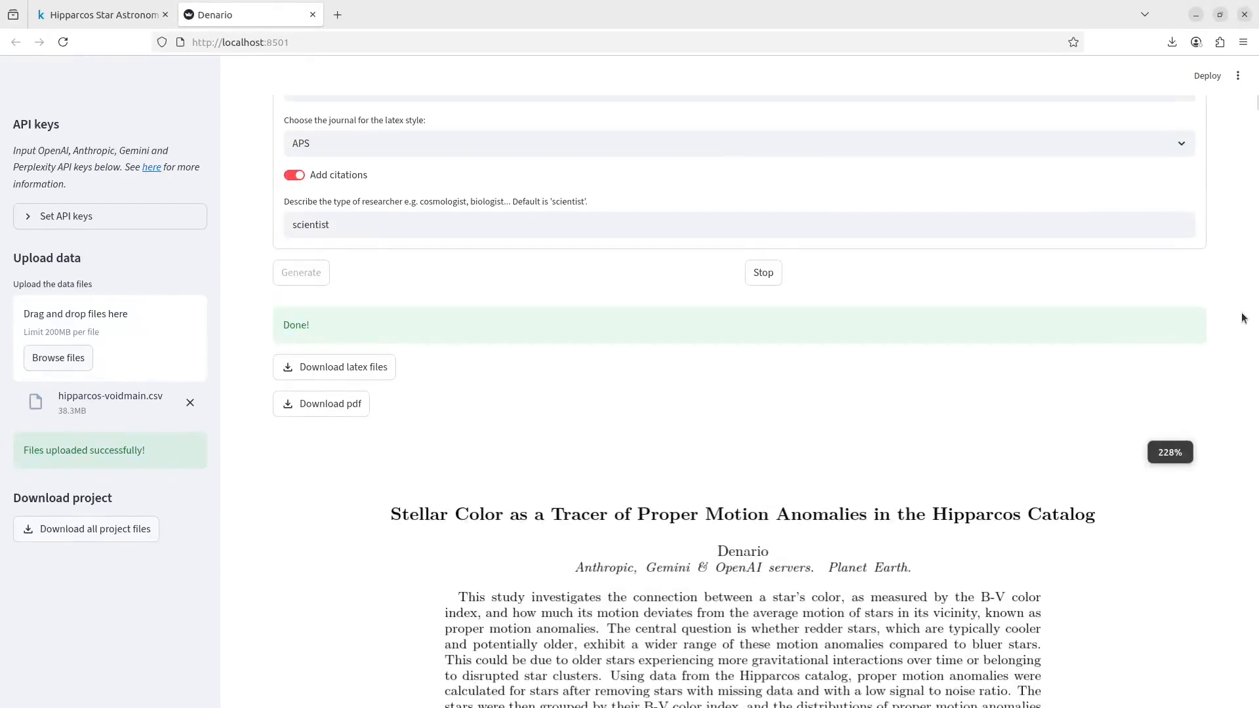
scroll(1232, 315, up, 5)
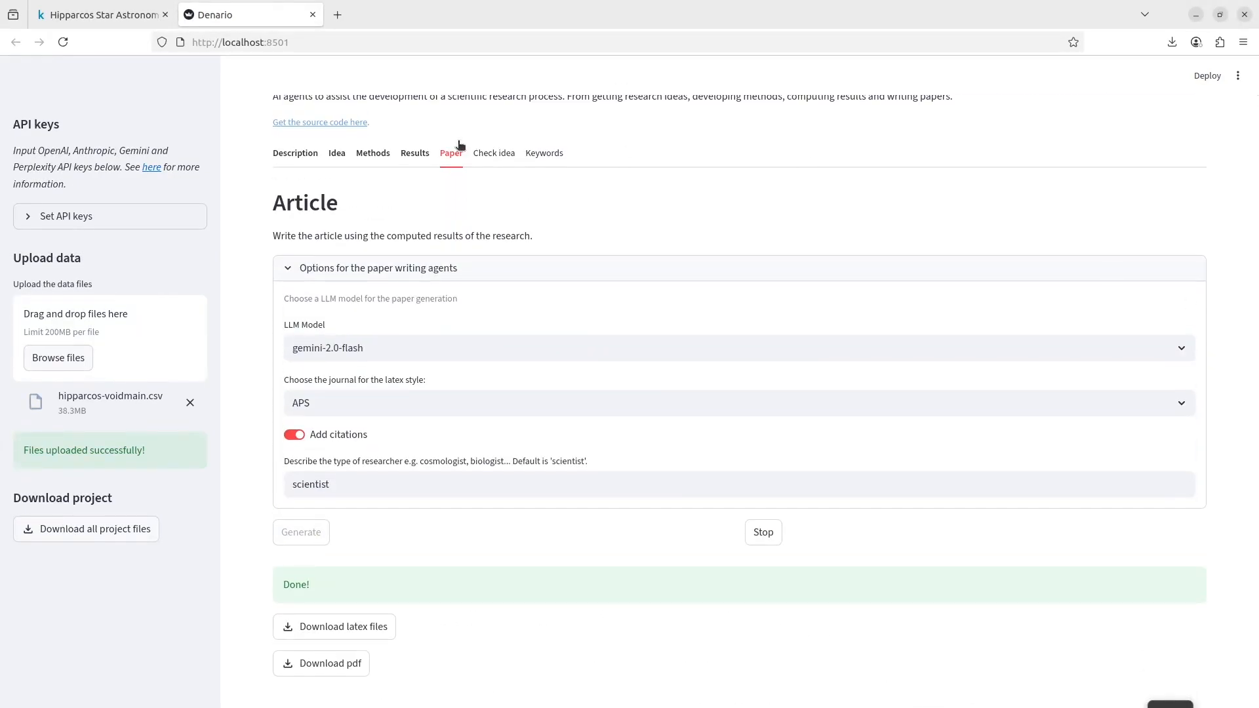
Step: View the Check idea and Keywords sections and return to the generated paper
click(494, 155)
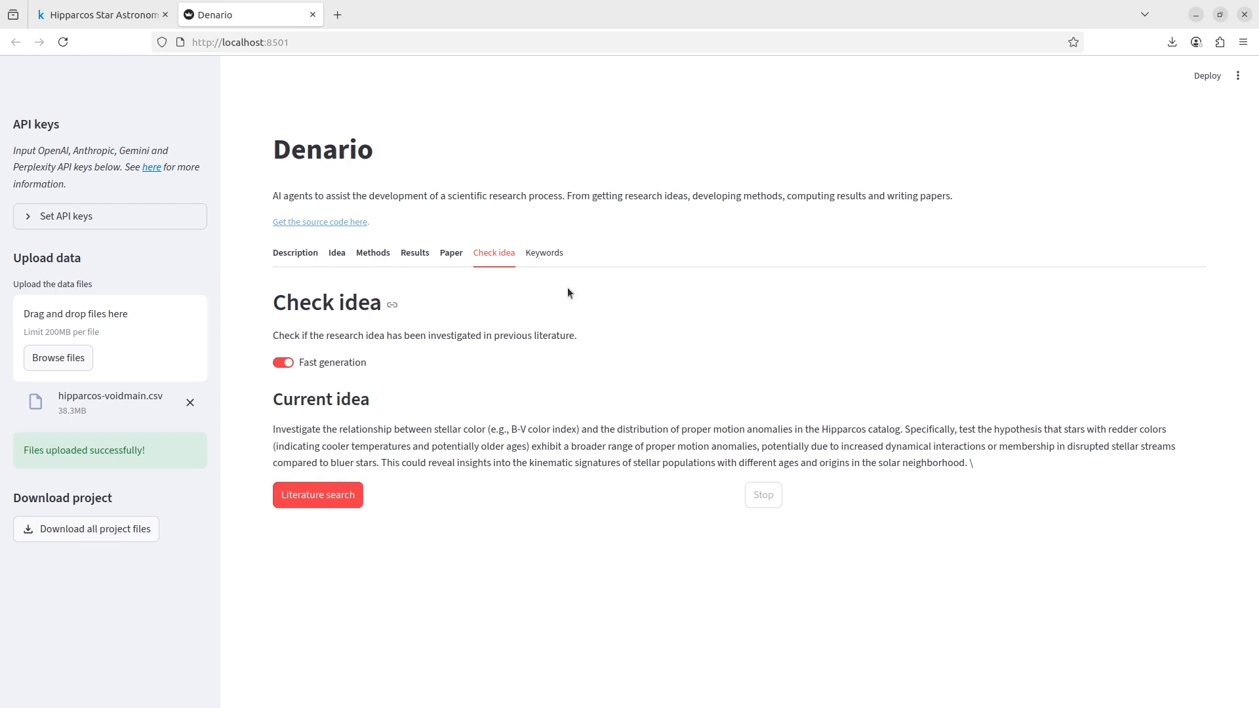
click(541, 254)
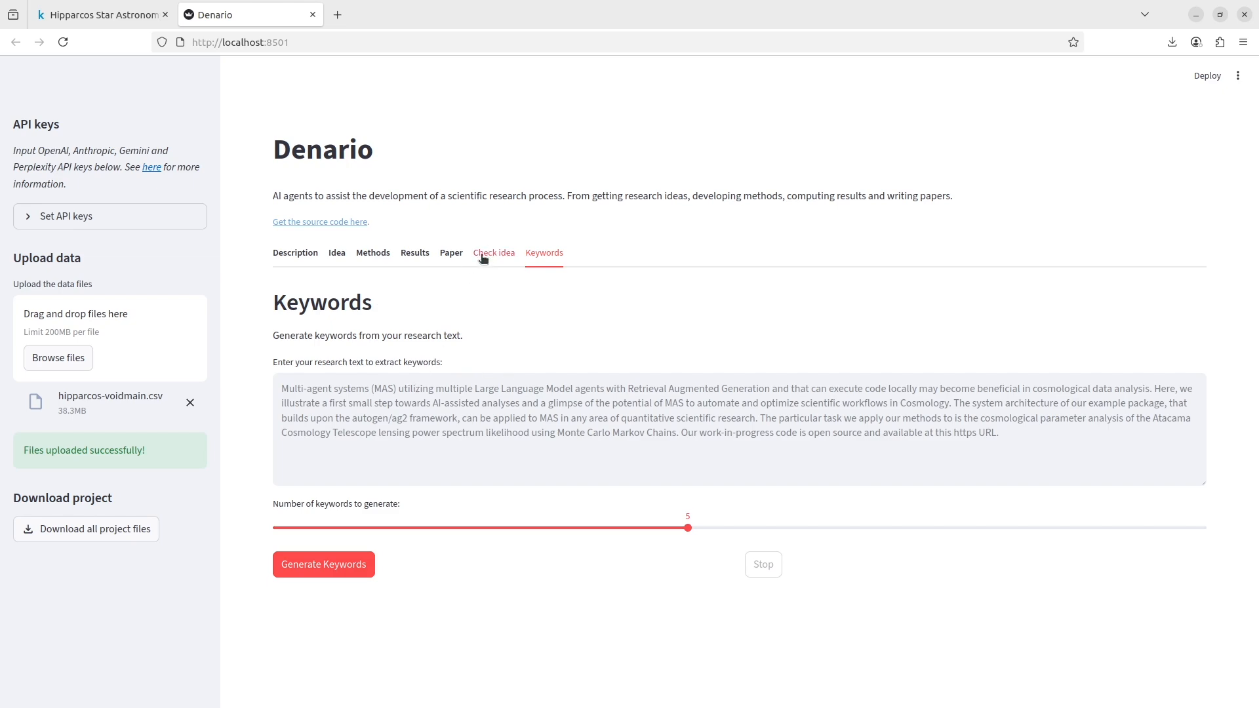
click(450, 255)
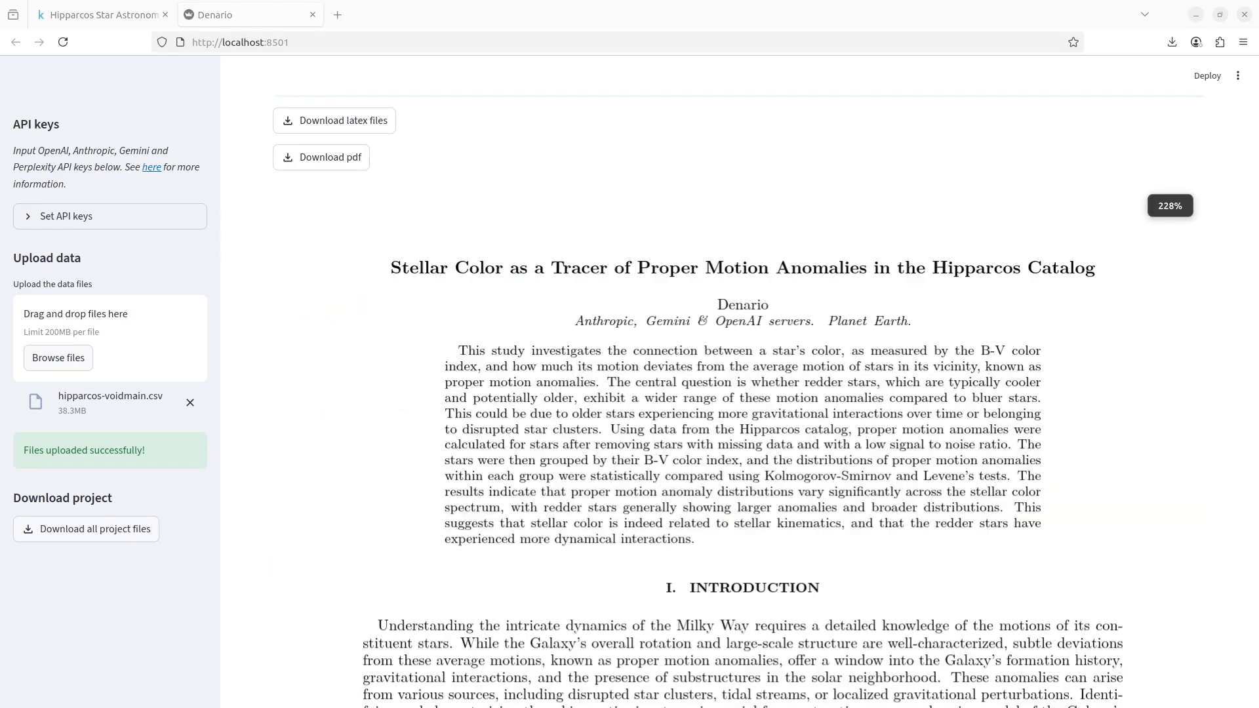
Step: Switch to the file manager, move its window higher over the paper, and go up from input_files to the project_app folder
key(alt+Tab)
click(749, 428)
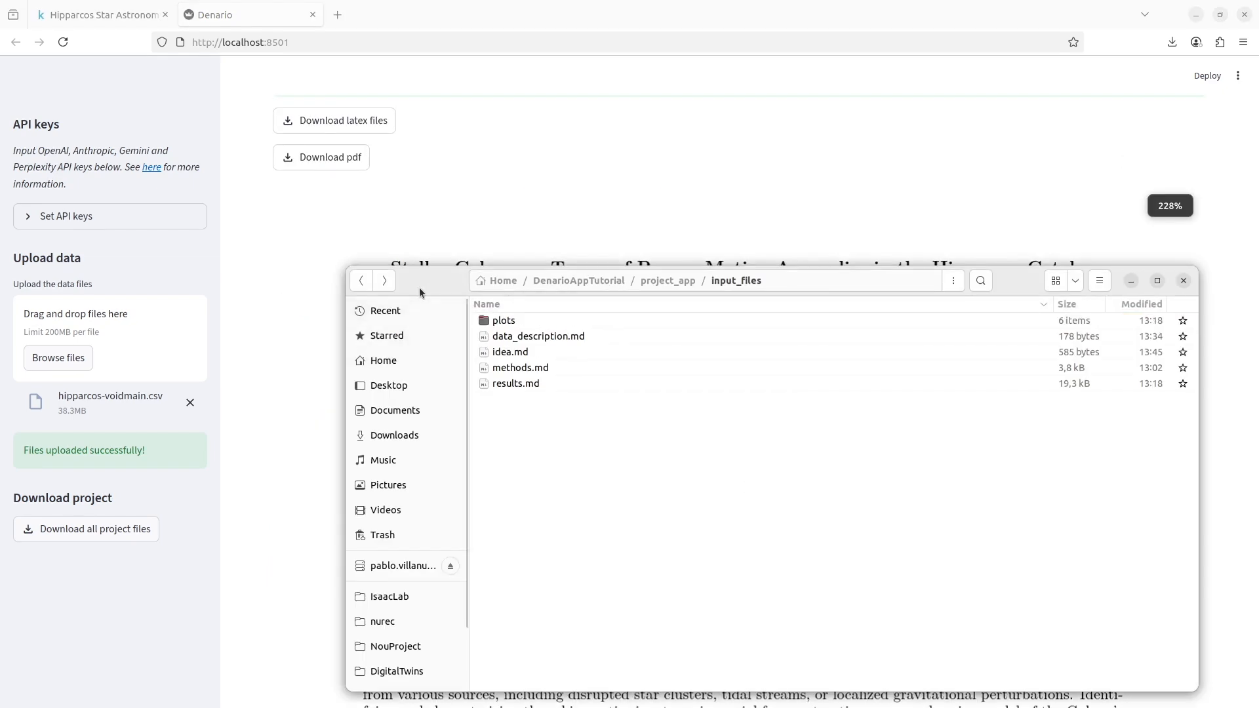
drag(419, 287, 388, 197)
click(635, 189)
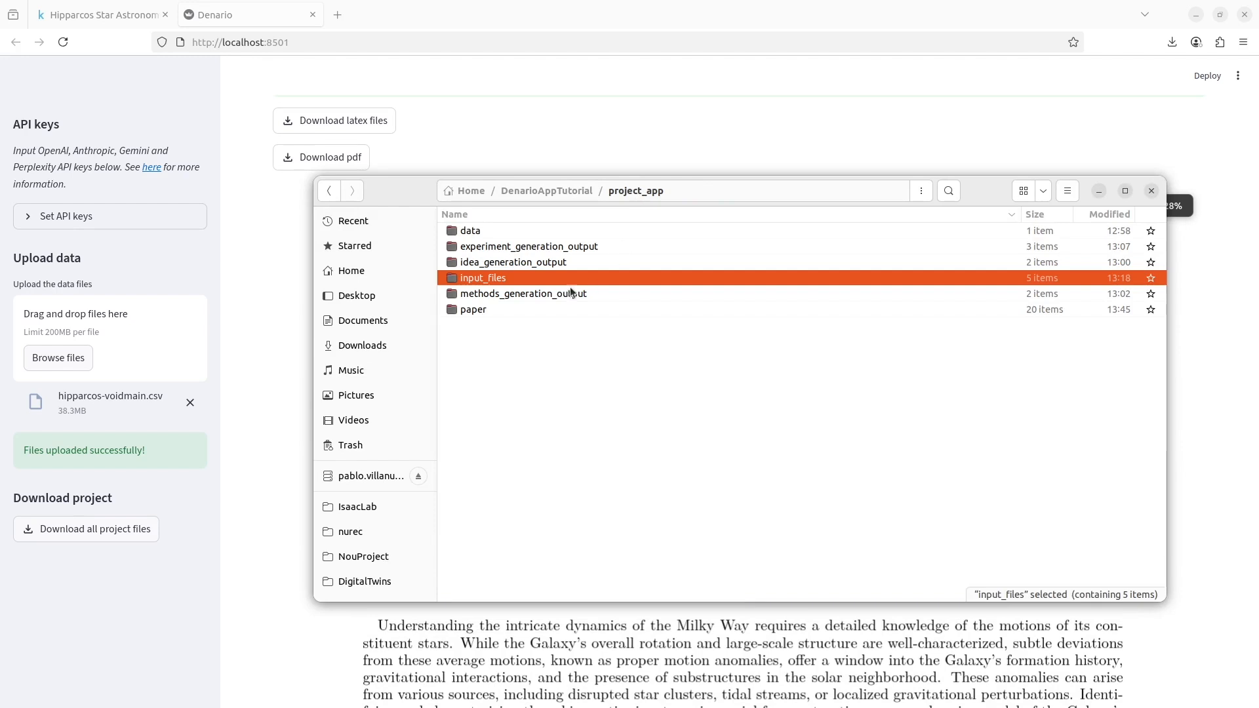
Step: Open the paper folder, look through the first pages of paper_v4_final.pdf and close it again
double_click(489, 309)
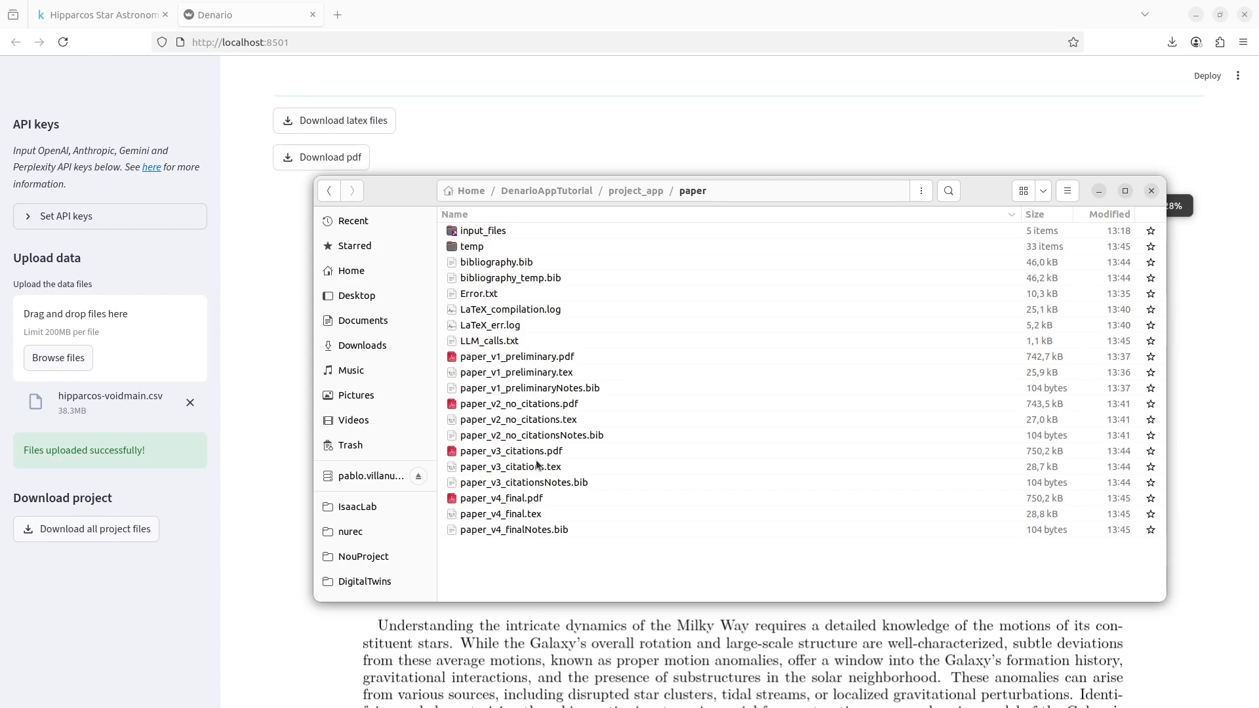
double_click(515, 499)
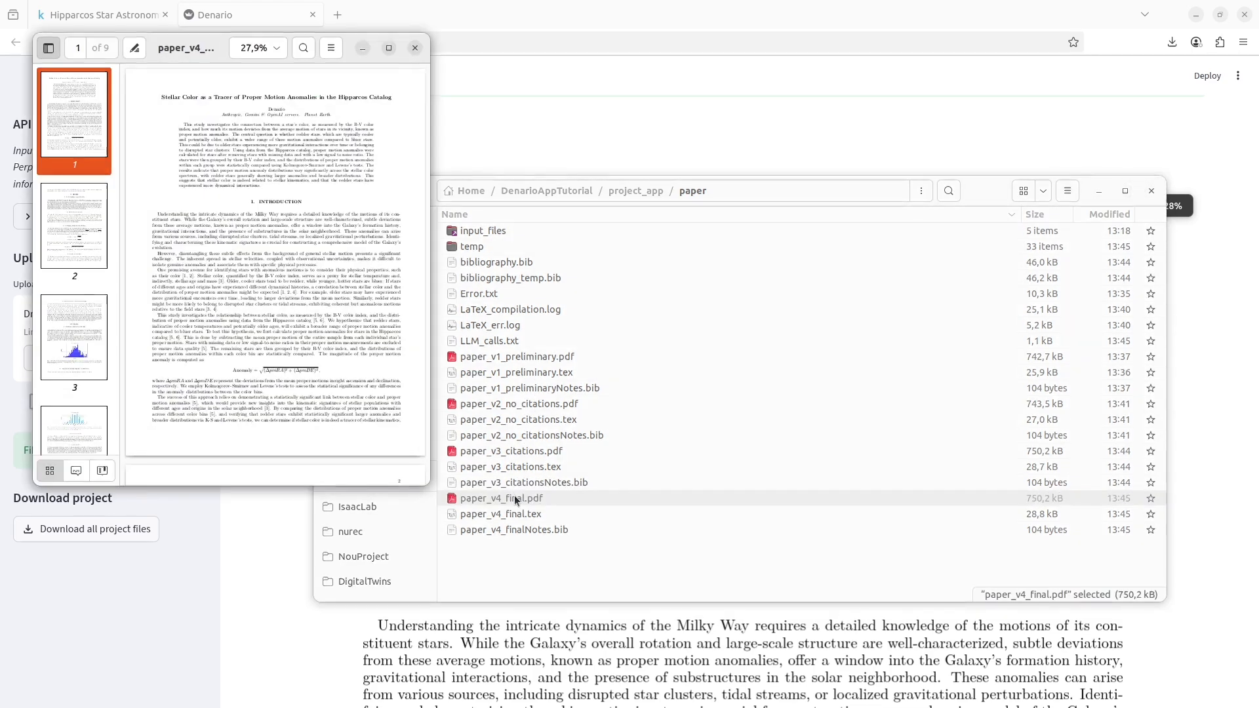
click(84, 266)
click(74, 338)
click(74, 115)
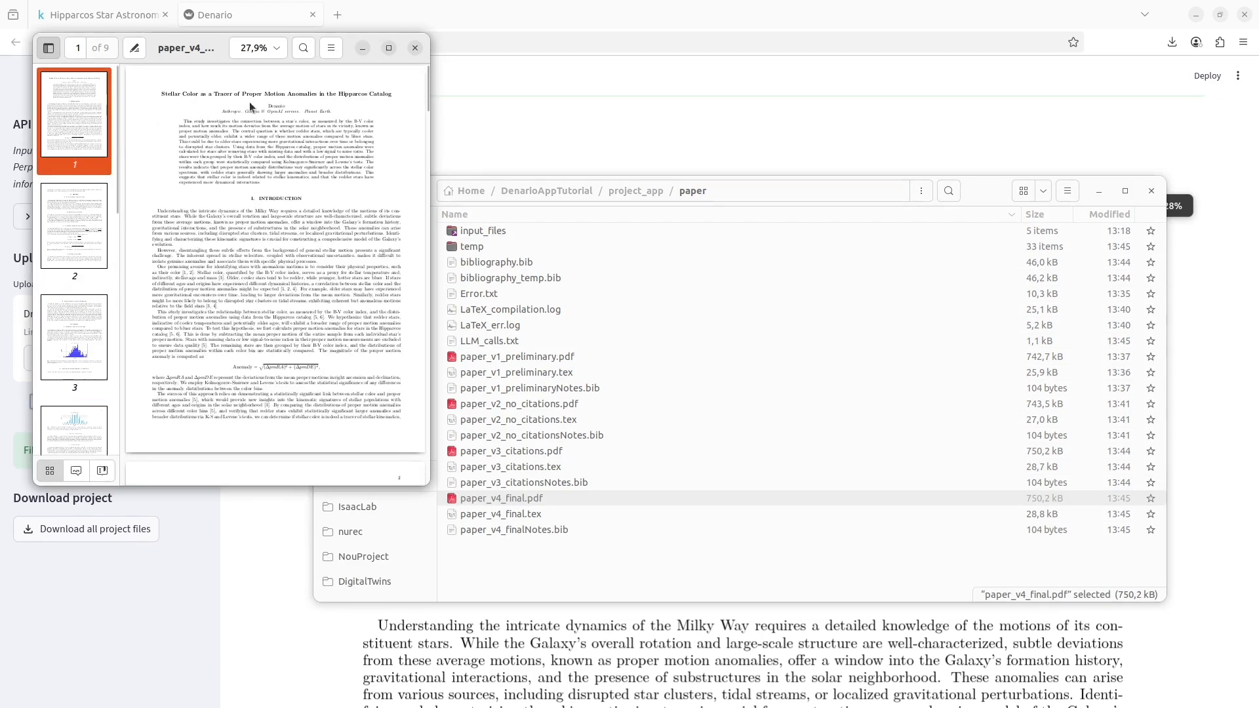
click(414, 48)
click(506, 467)
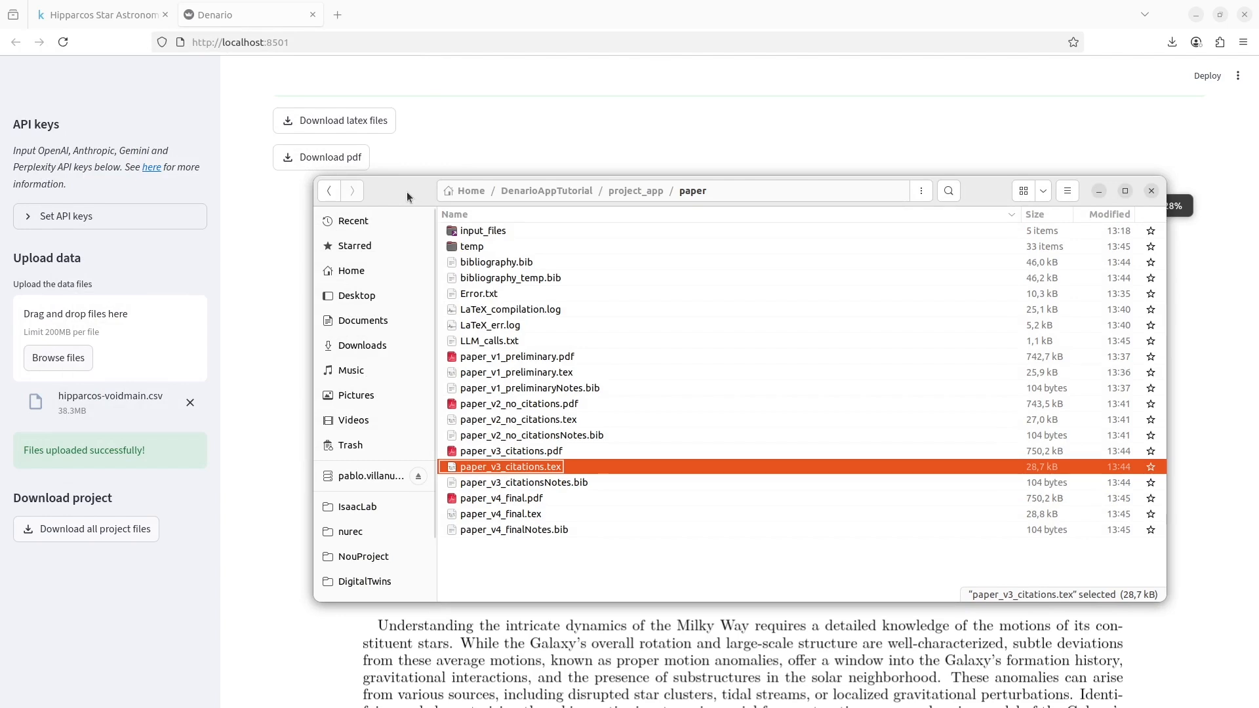
drag(411, 191, 400, 179)
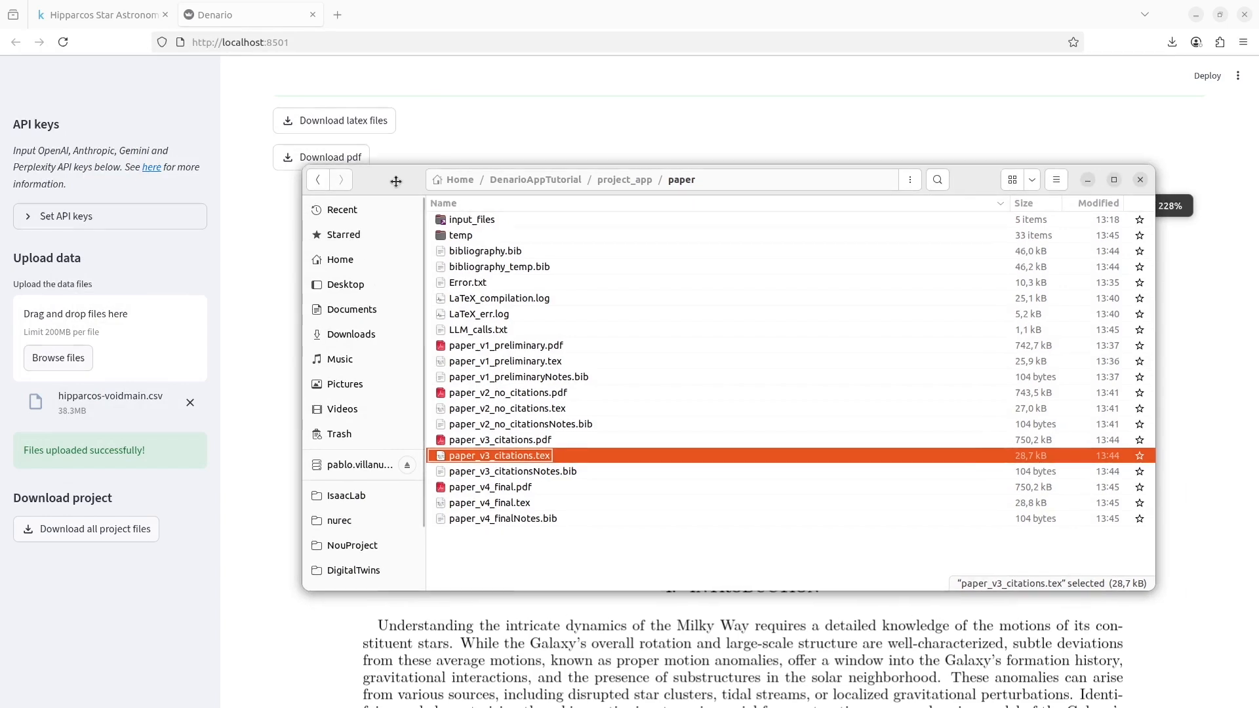
Step: Switch back to Denario in the browser, download all project files, and return to the start of the Paper section
click(247, 230)
click(59, 532)
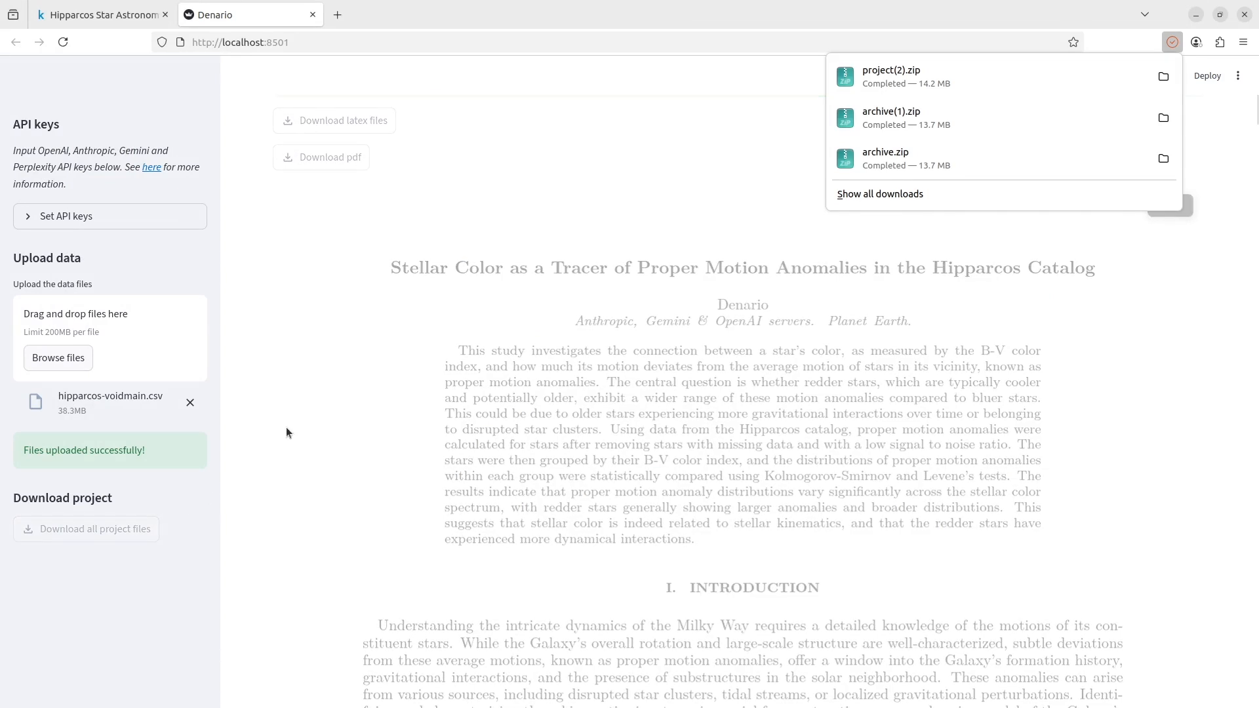
click(253, 266)
scroll(246, 268, up, 8)
scroll(246, 262, down, 3)
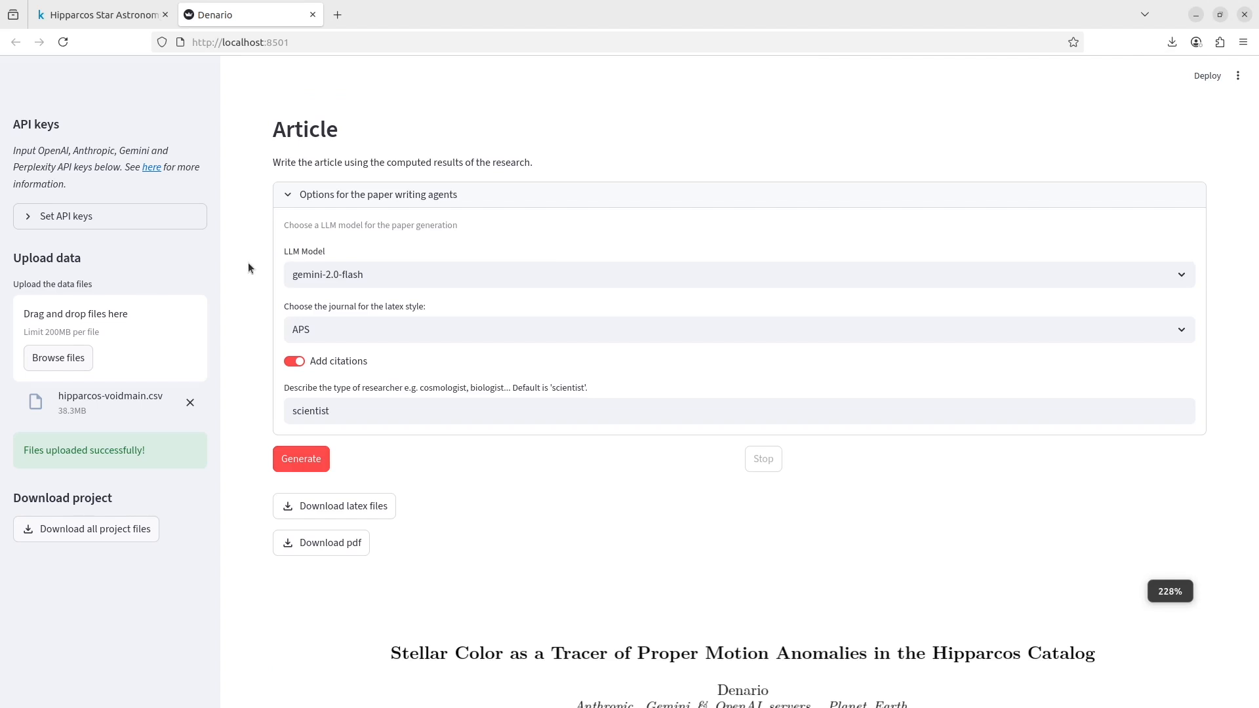
scroll(249, 264, up, 2)
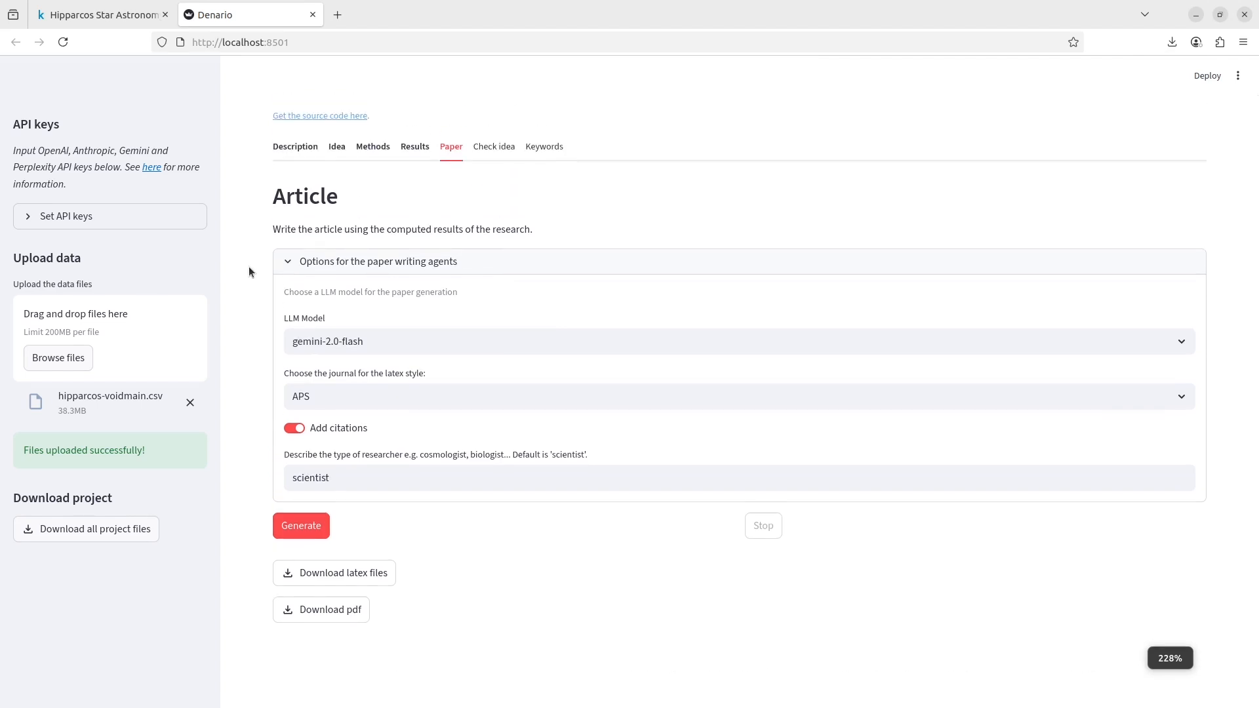